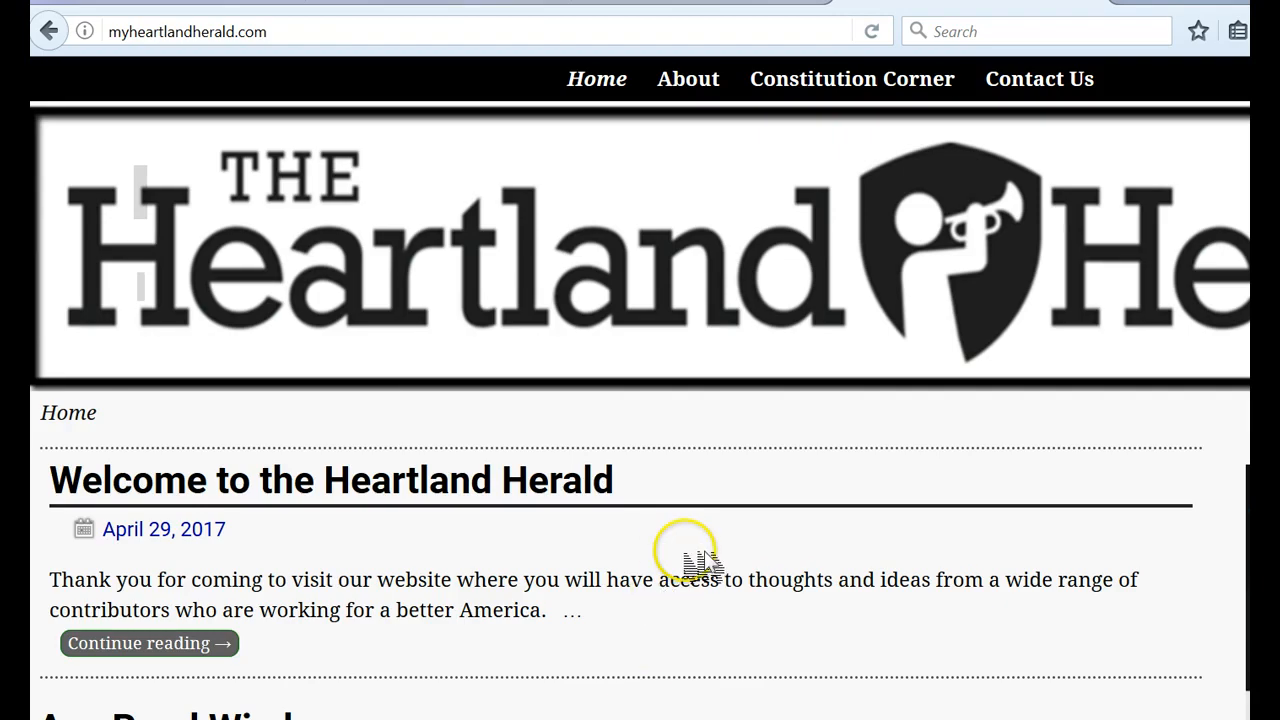
- Open the article "5-8-2017 – Barbarians at The School House Door" from the Heartland Herald home page
scroll(704, 560, "down", 12)
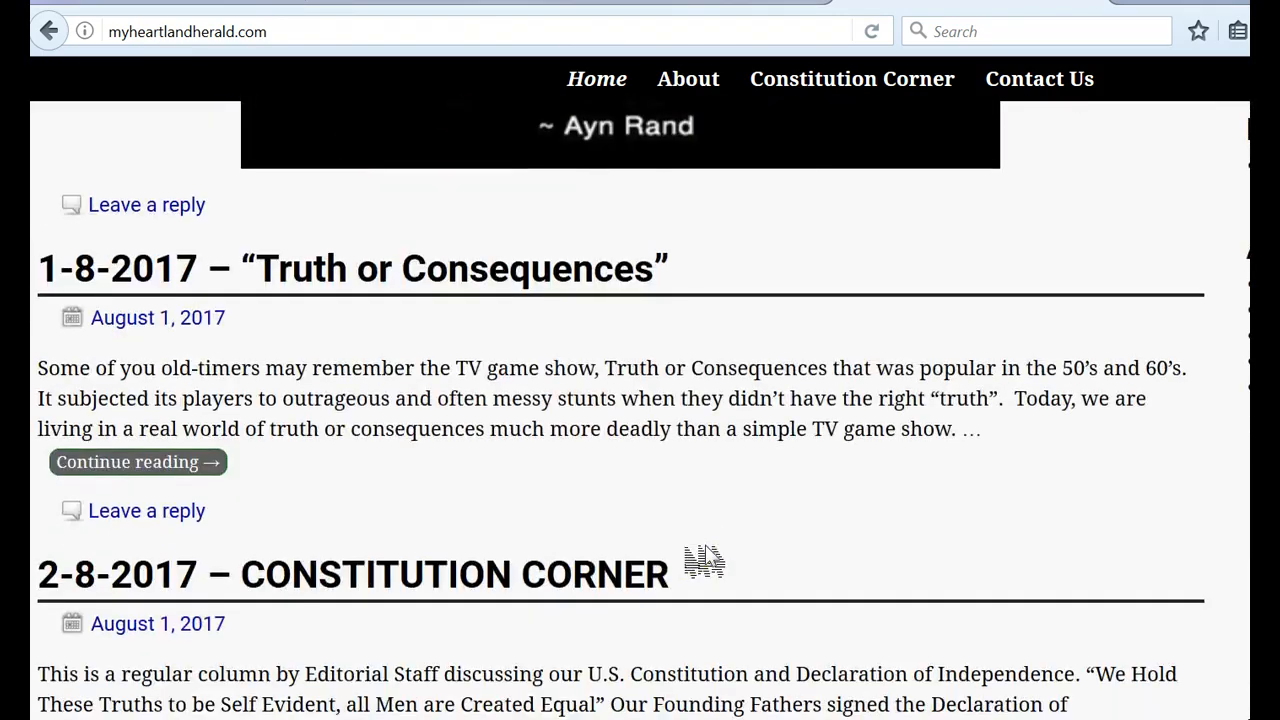
scroll(698, 563, "down", 6)
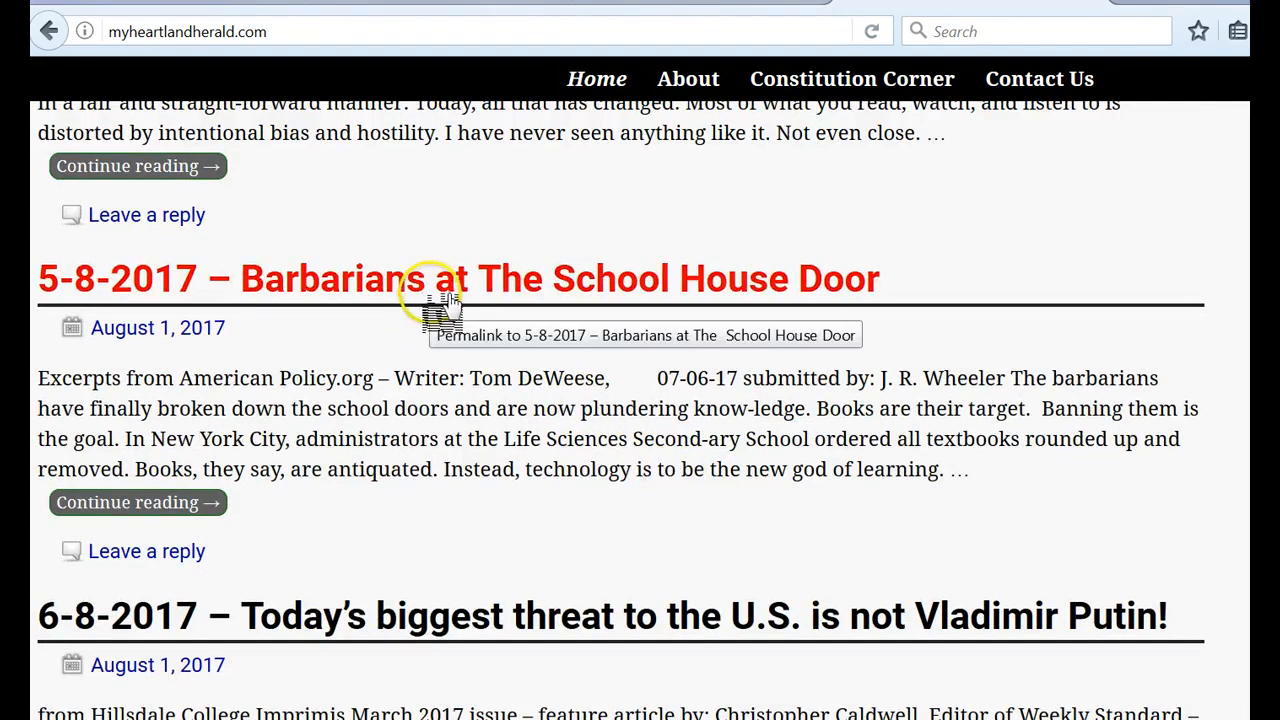
left_click(446, 300)
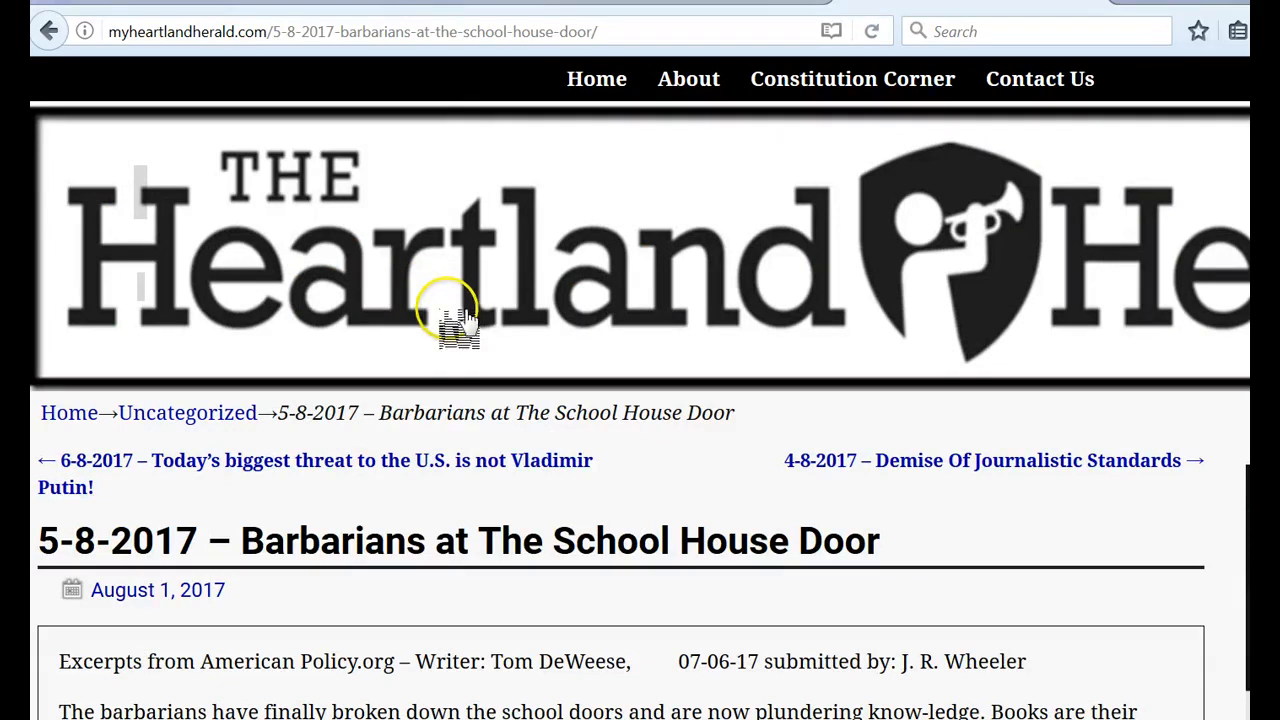
- Copy the article's web address
left_click_drag(626, 24, 91, 29)
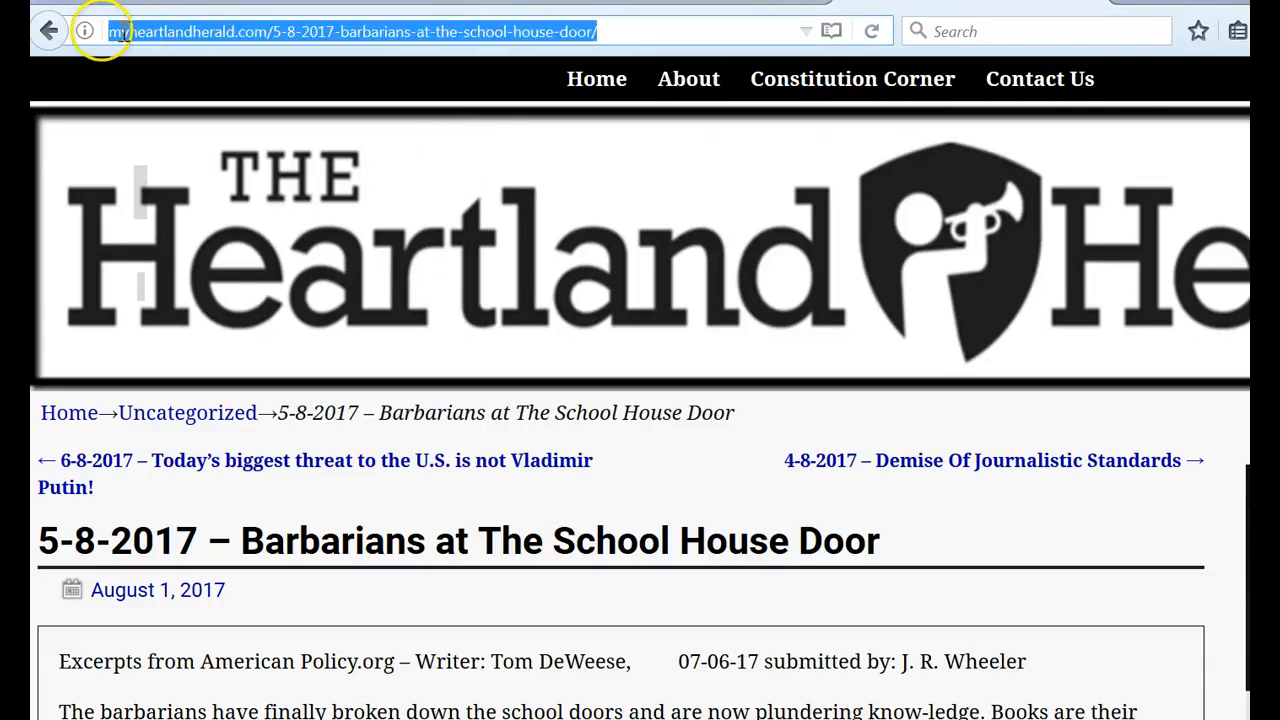
right_click(358, 34)
left_click(410, 97)
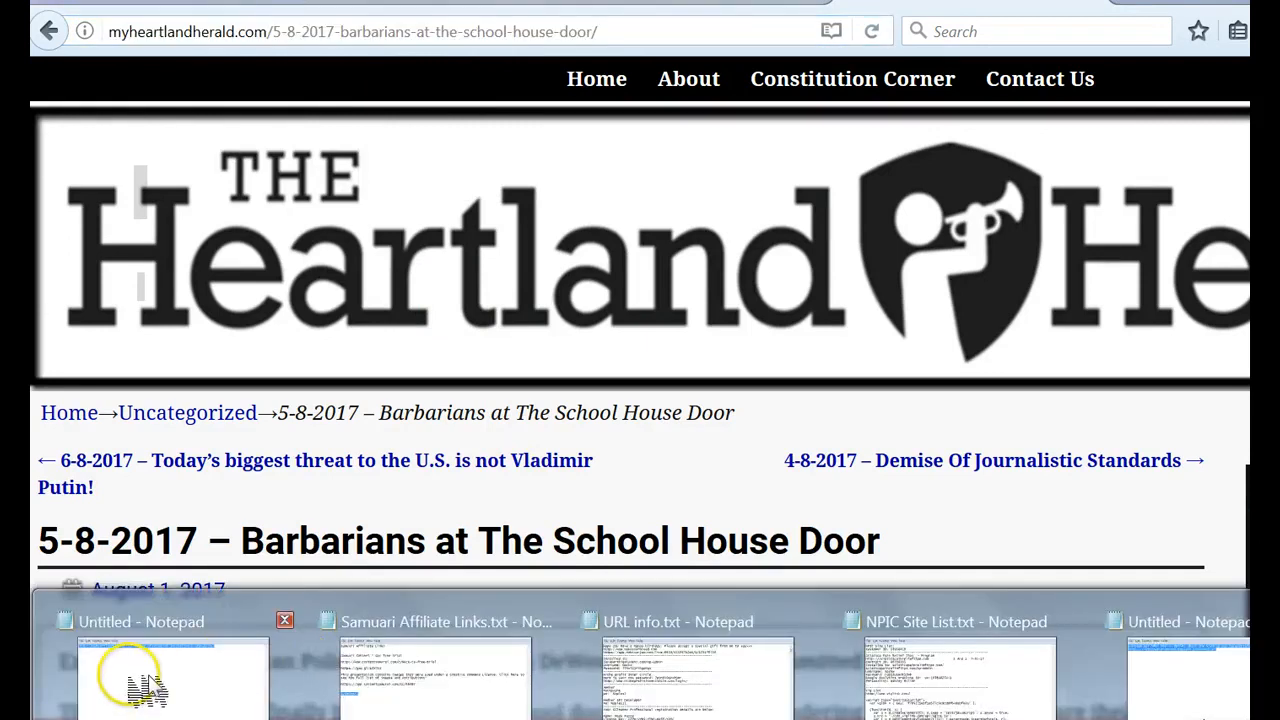
- Paste the article address into the Untitled Notepad document, replacing its text, and minimise Notepad
left_click(120, 677)
right_click(407, 233)
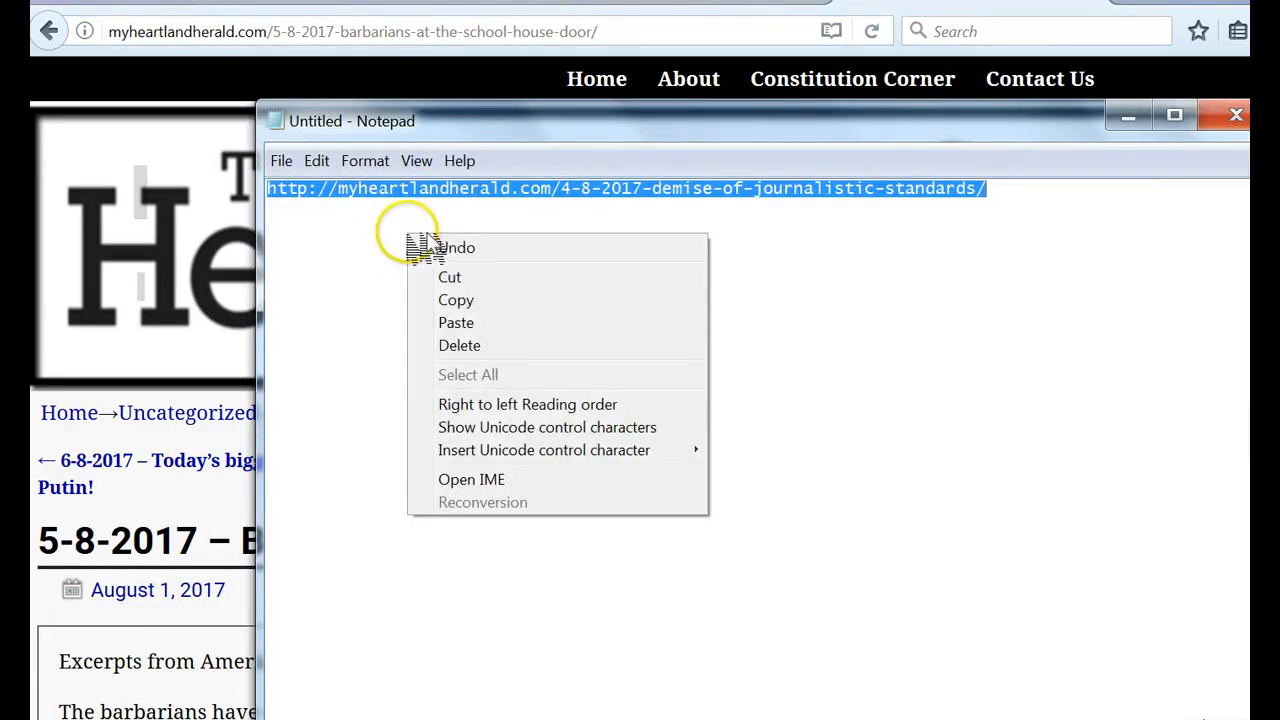
left_click(478, 328)
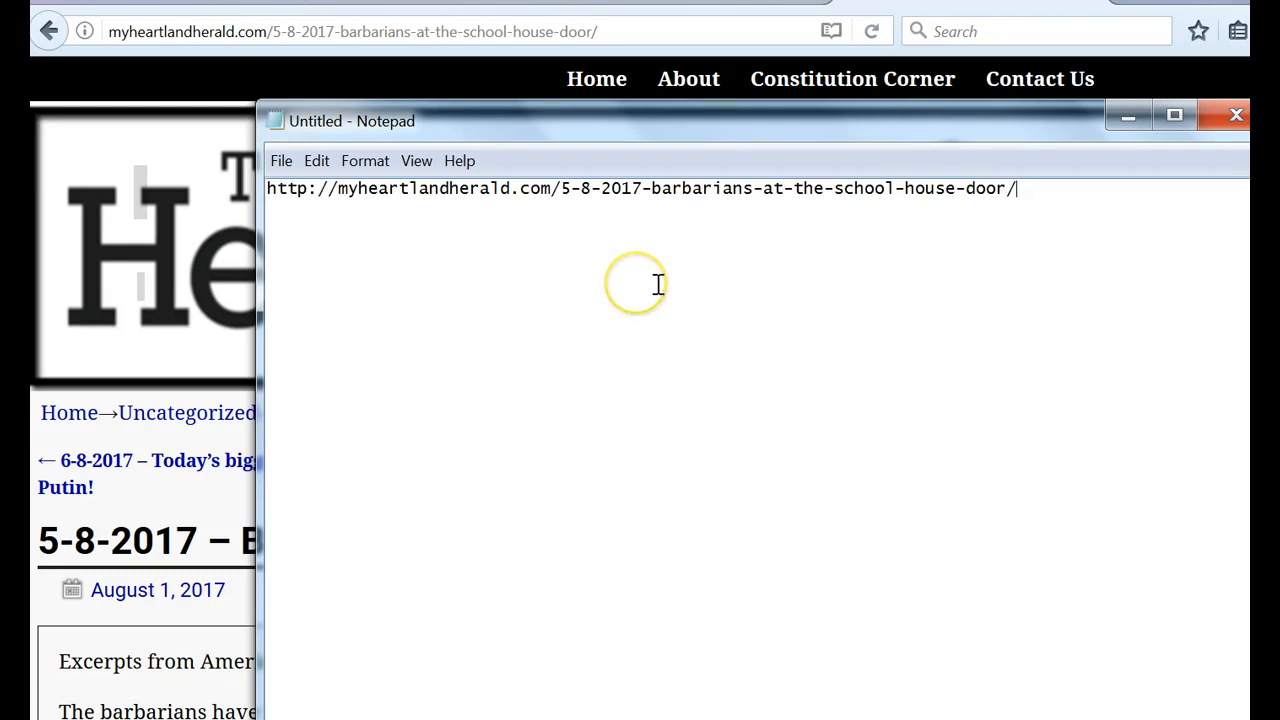
left_click(1128, 118)
- Save the school house picture from the article to the Documents library as "shool house"
scroll(720, 537, "down", 6)
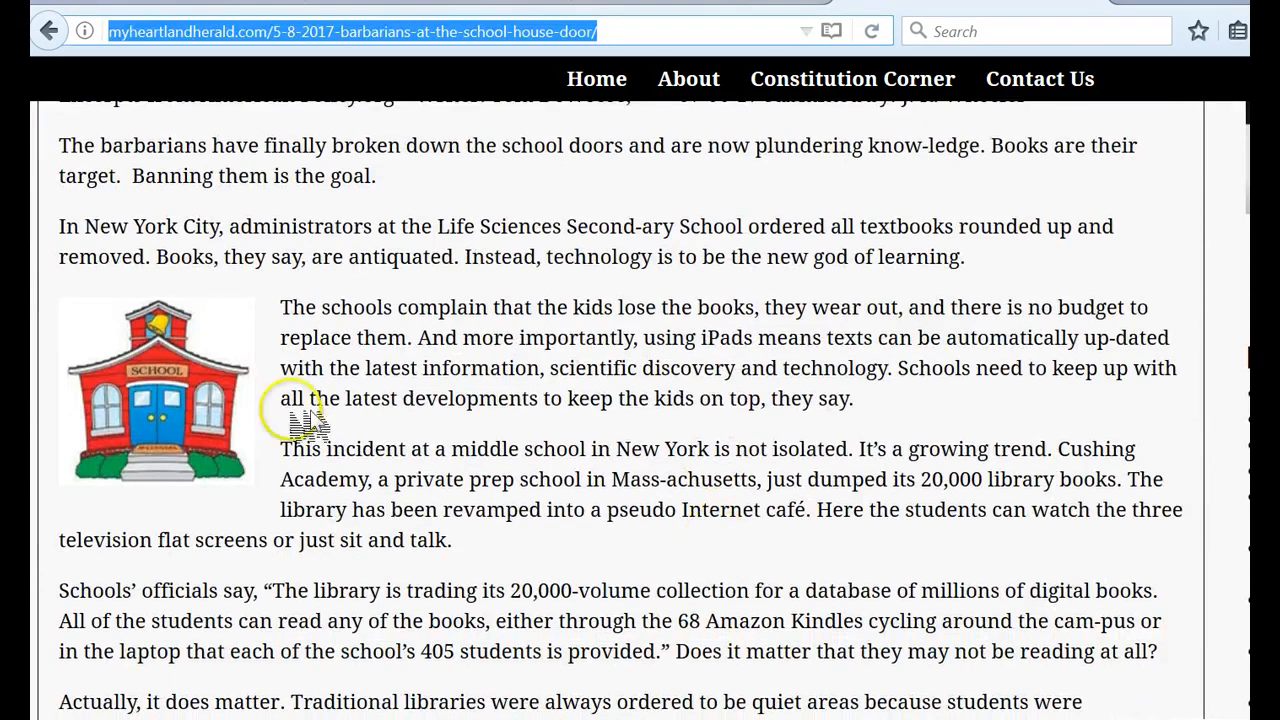
right_click(156, 414)
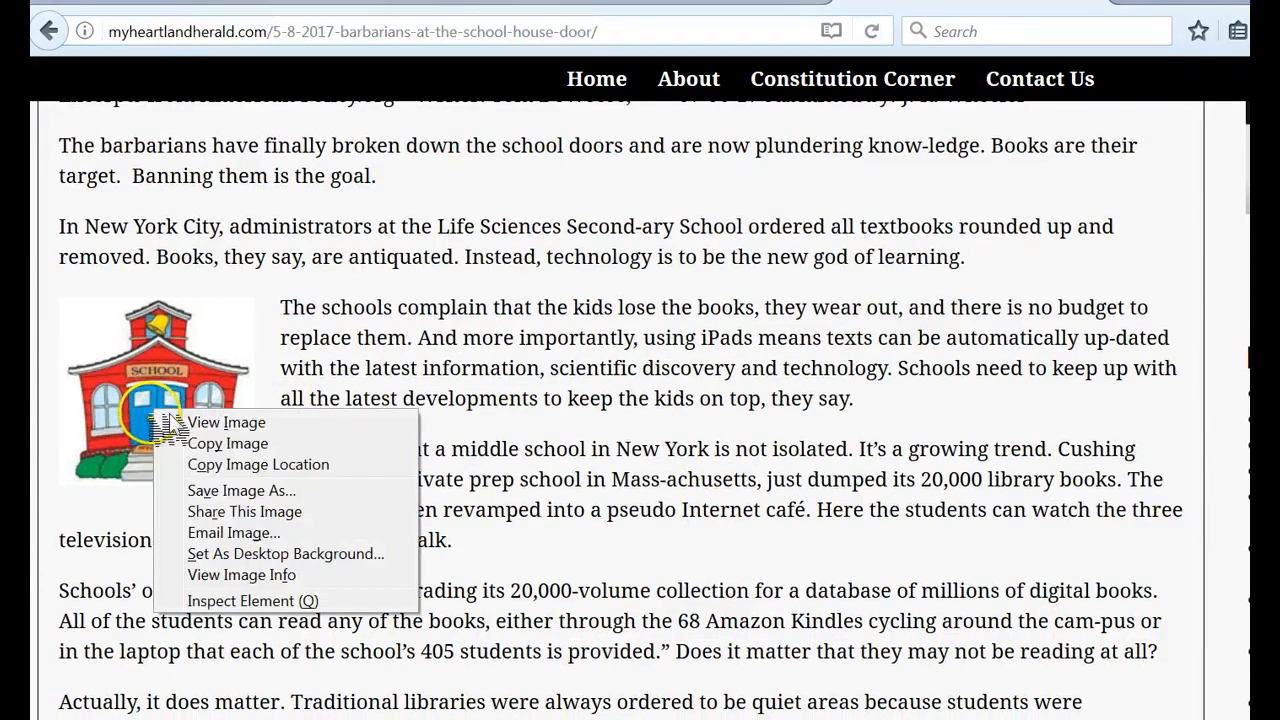
left_click(205, 490)
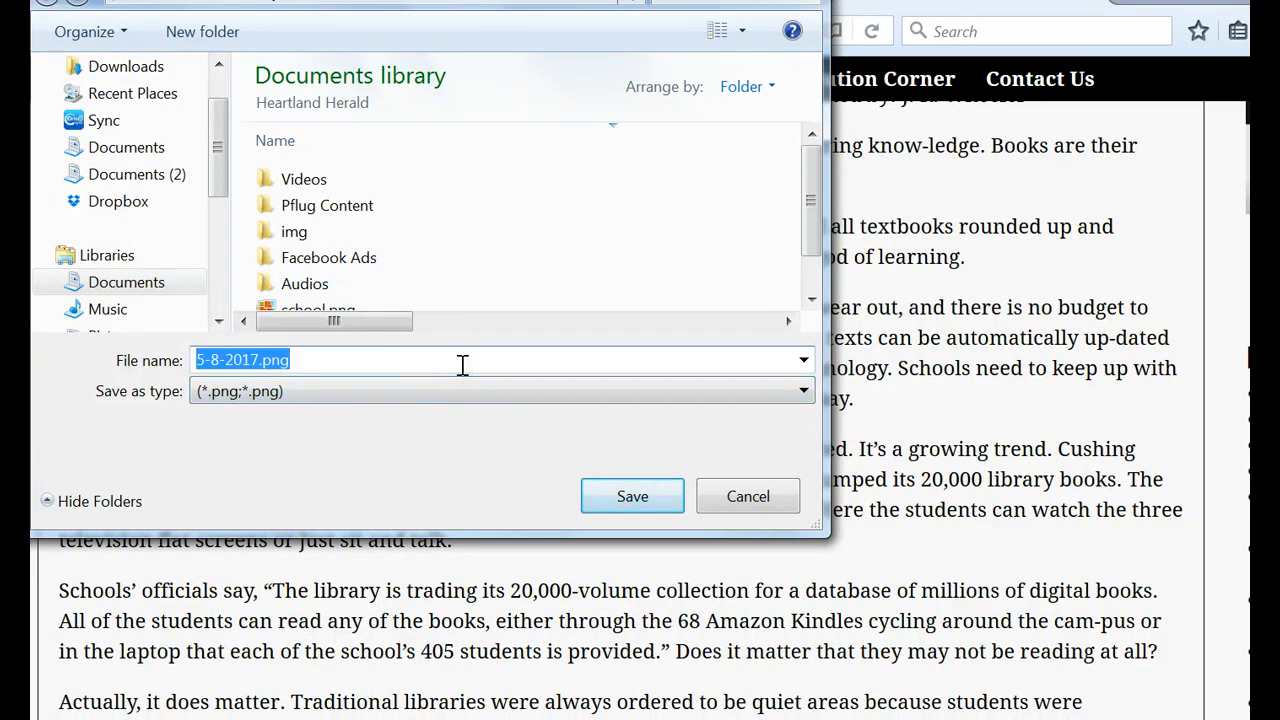
type("shool house")
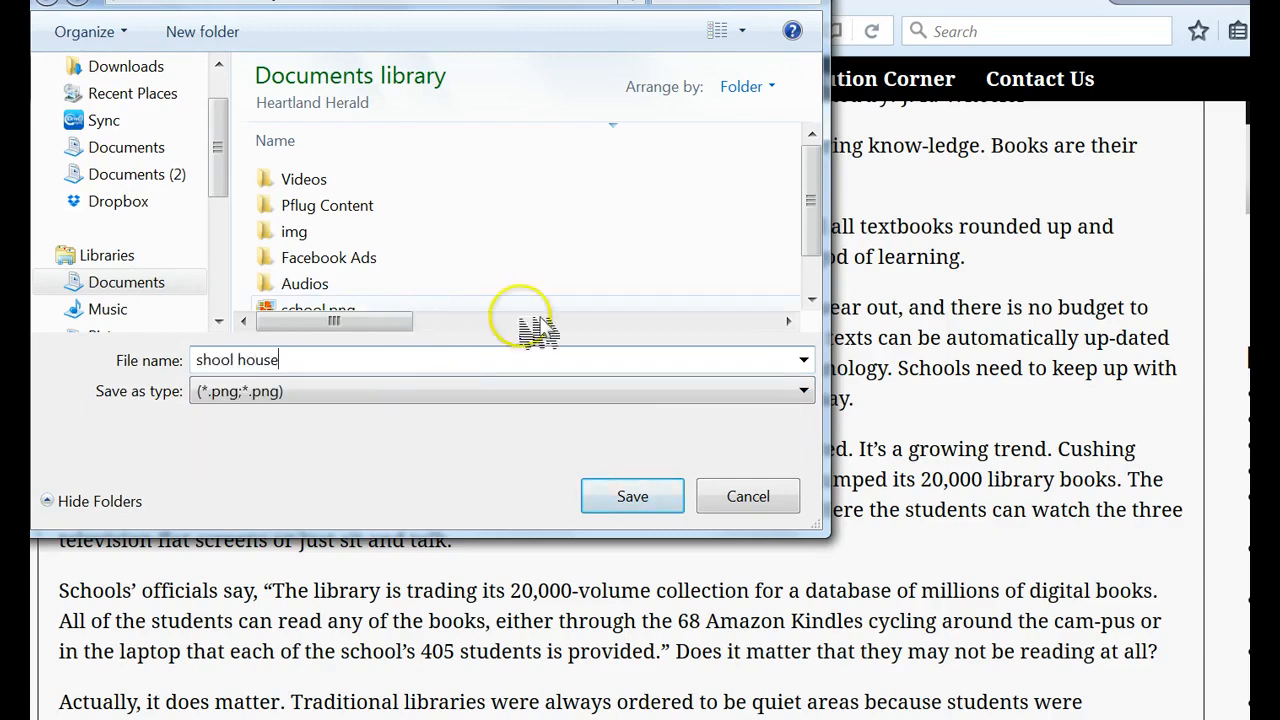
left_click(645, 500)
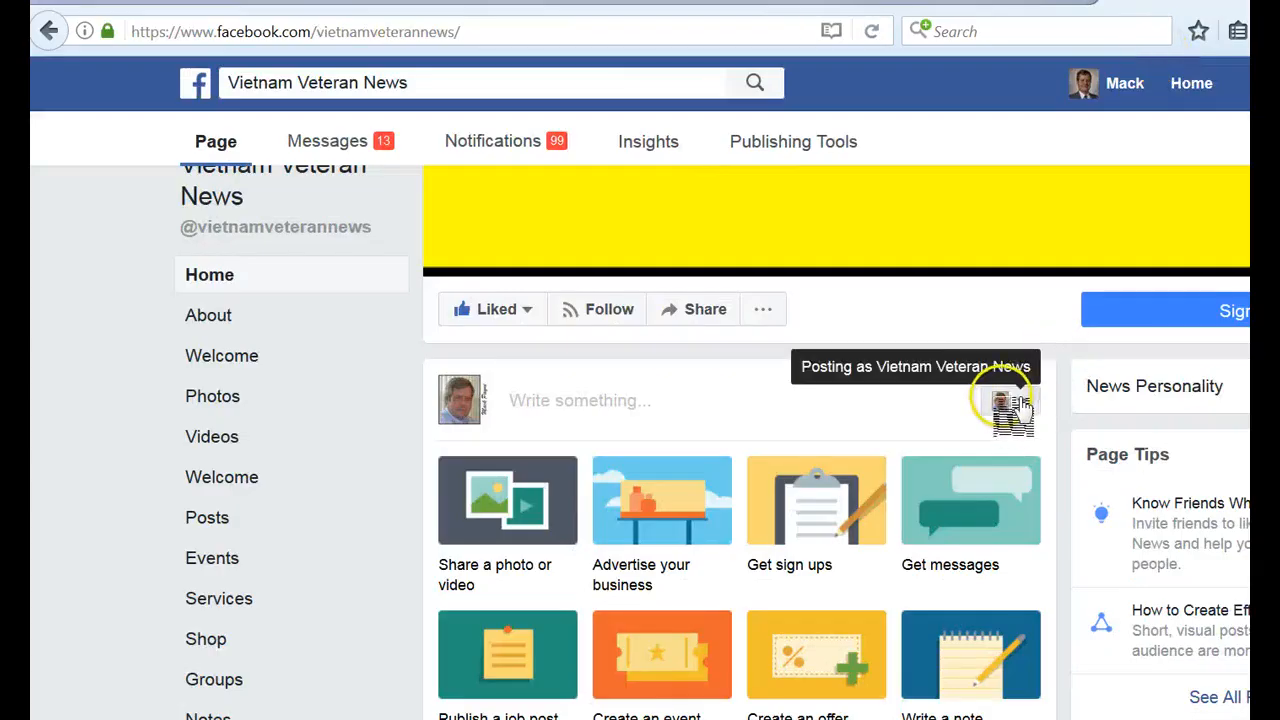
scroll(1012, 405, "up", 5)
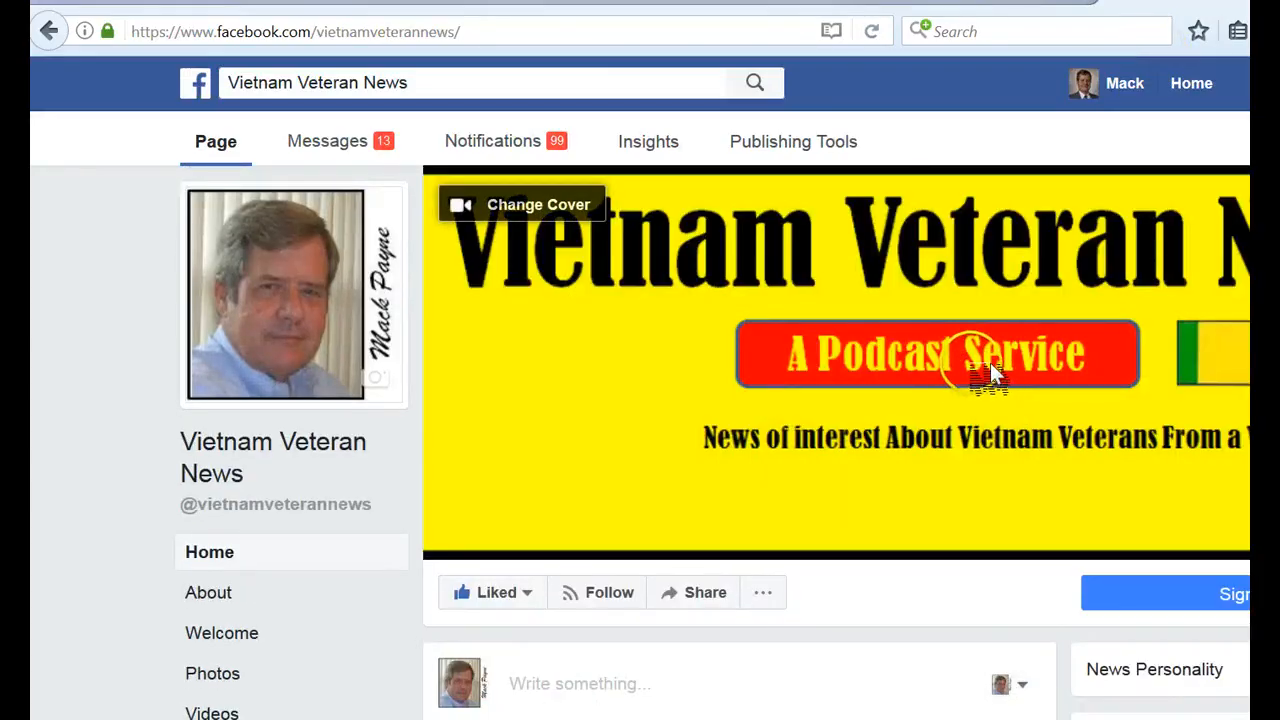
scroll(990, 370, "down", 3)
scroll(986, 370, "up", 3)
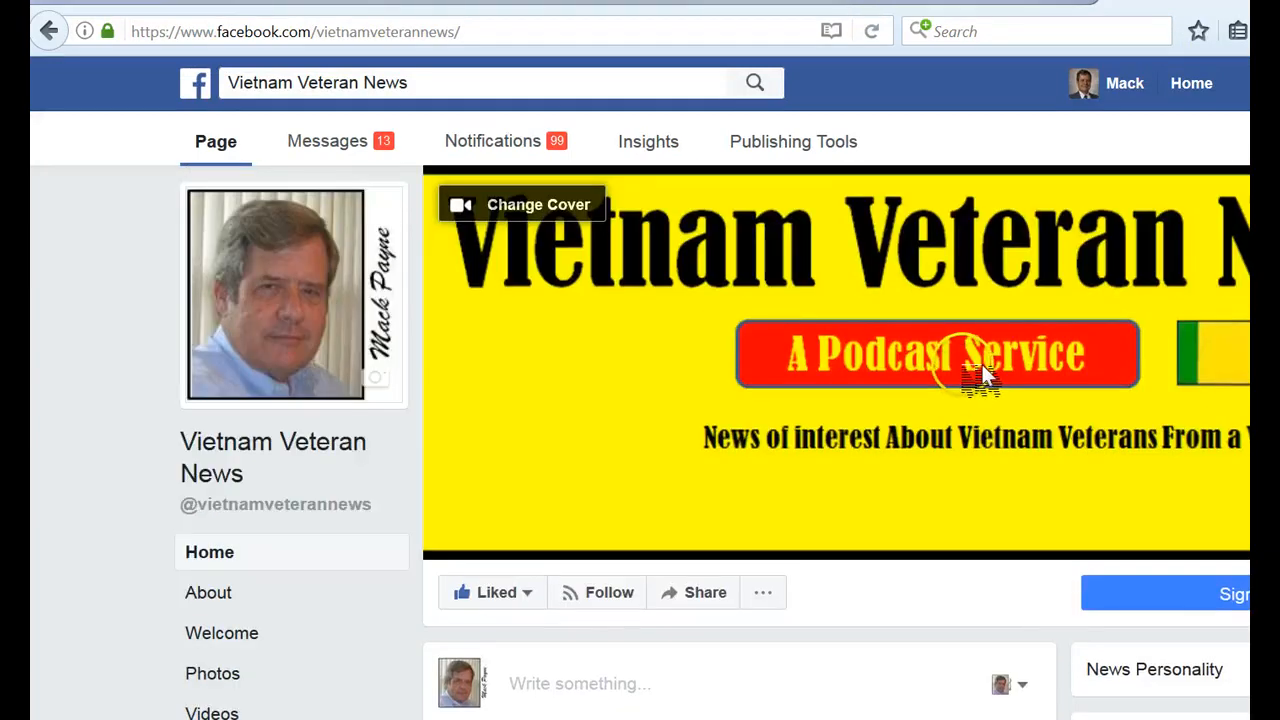
- Start a new post on the Vietnam Veteran News page and attach the image "shool house.png"
scroll(982, 372, "down", 3)
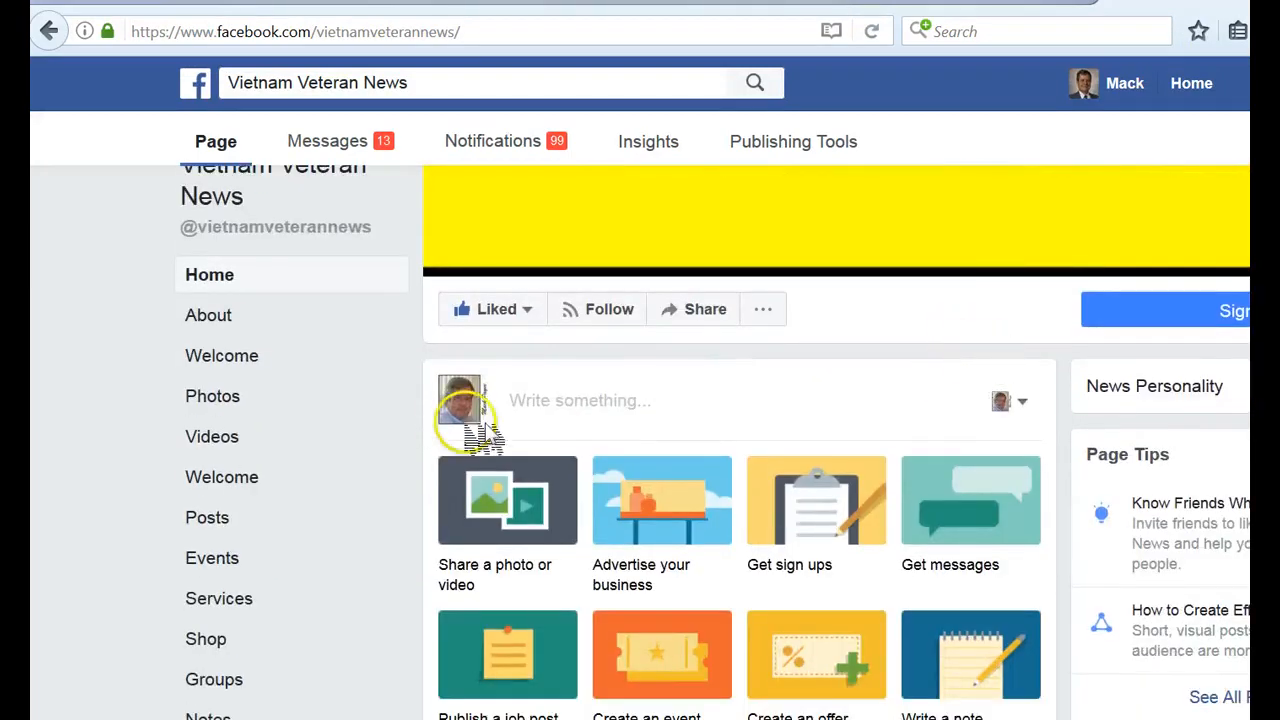
left_click(534, 402)
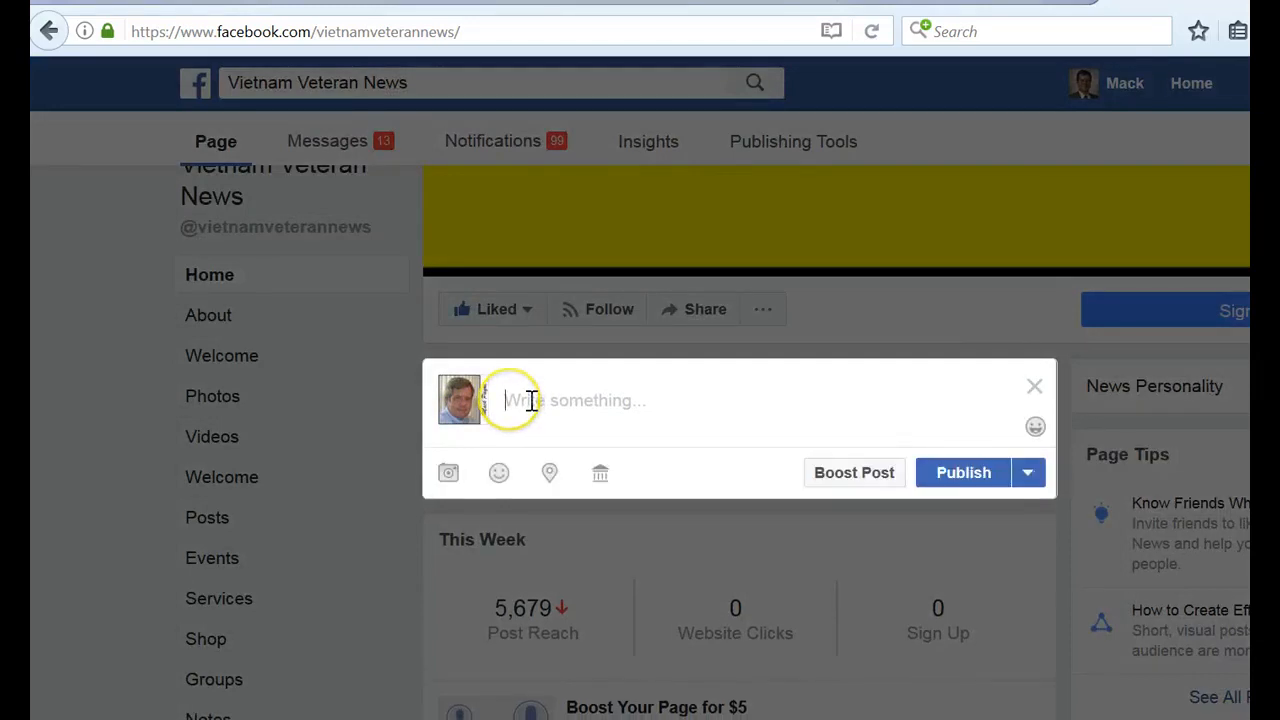
left_click(455, 477)
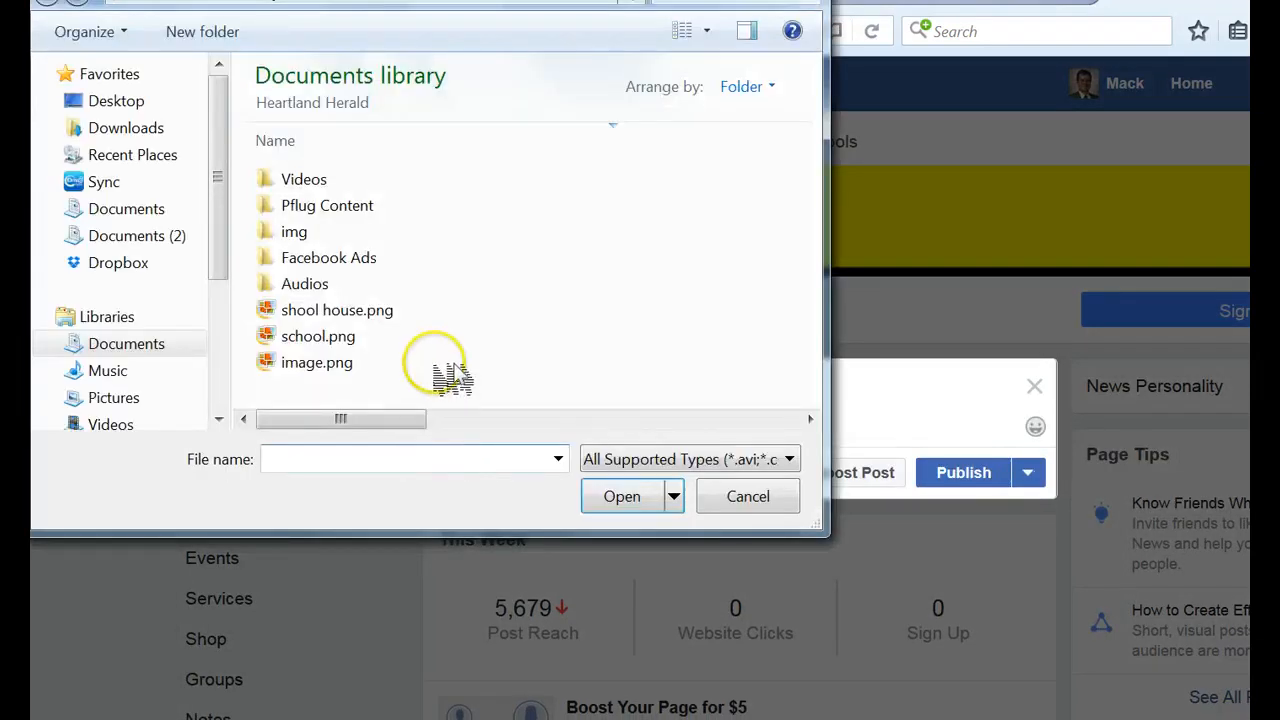
left_click(352, 311)
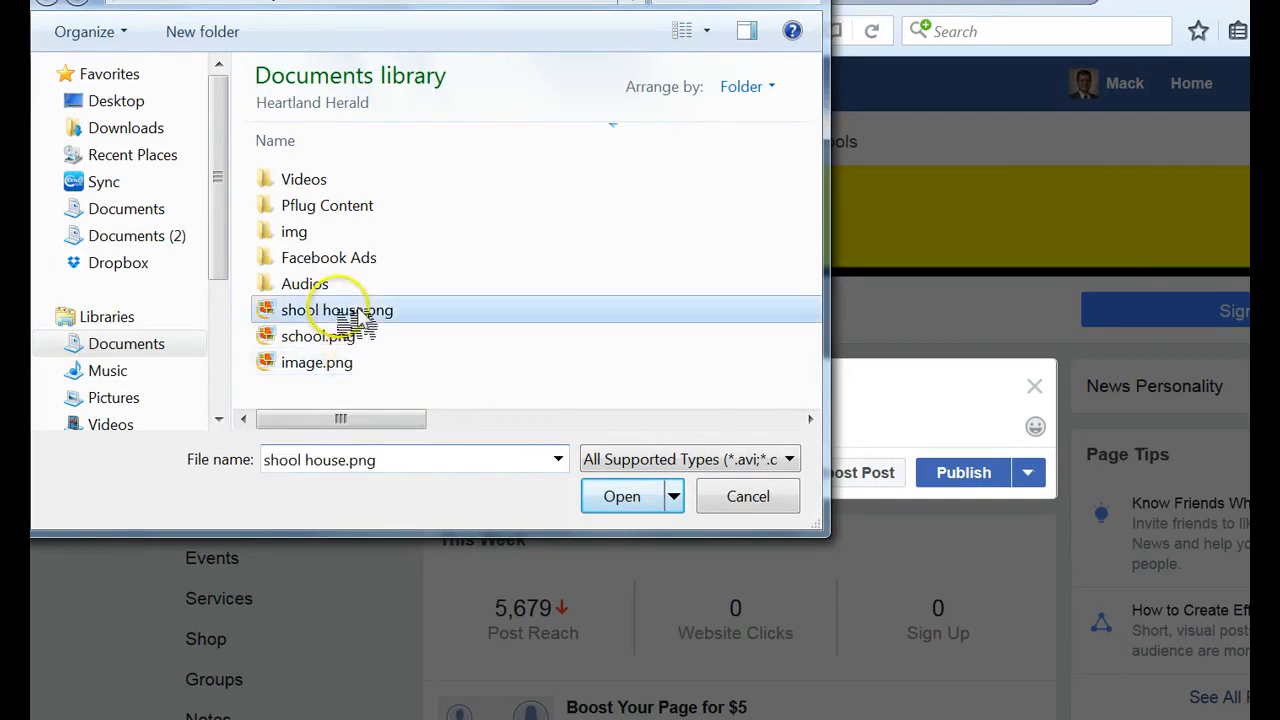
left_click(614, 496)
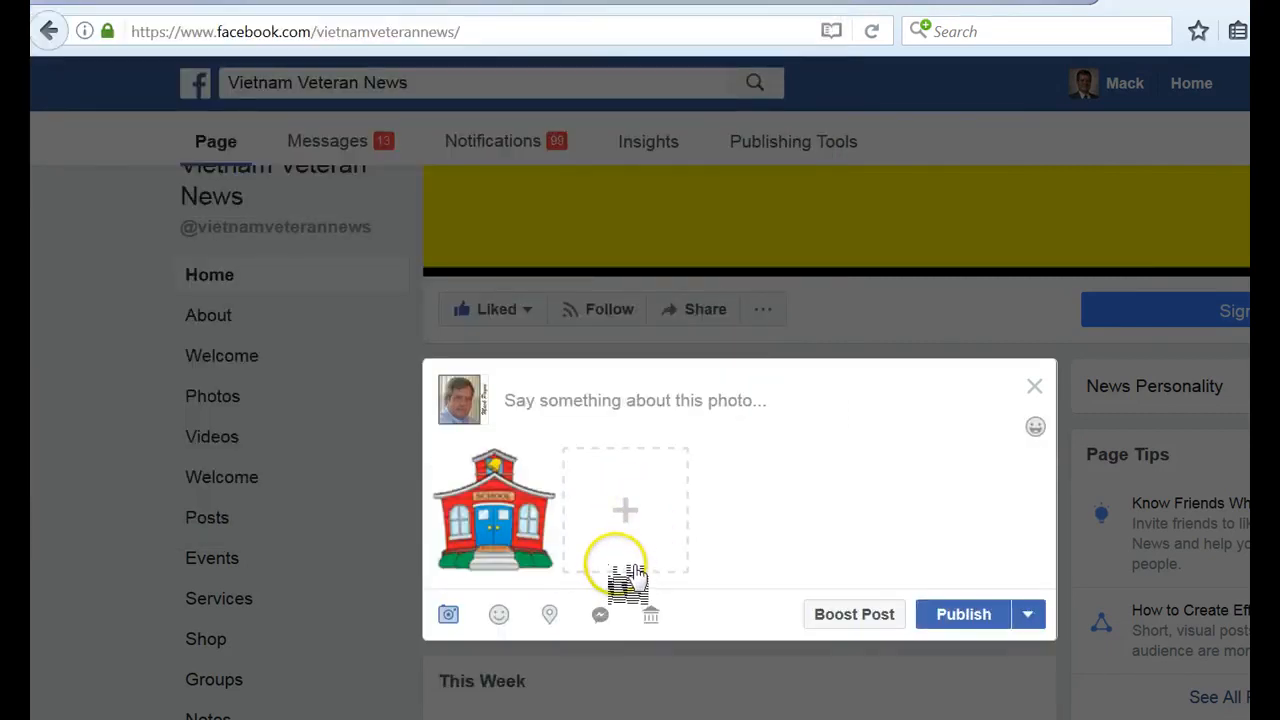
- Copy the saved article address from Notepad and minimise Notepad again
left_click(527, 407)
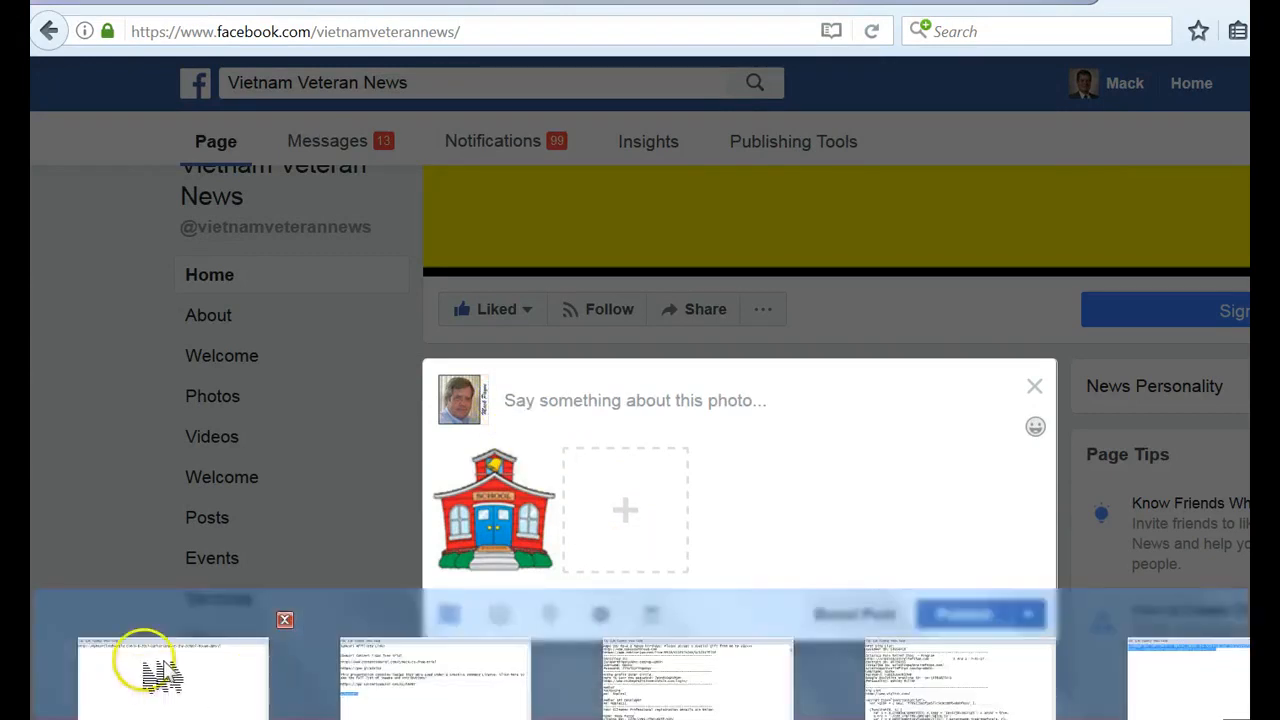
left_click(150, 668)
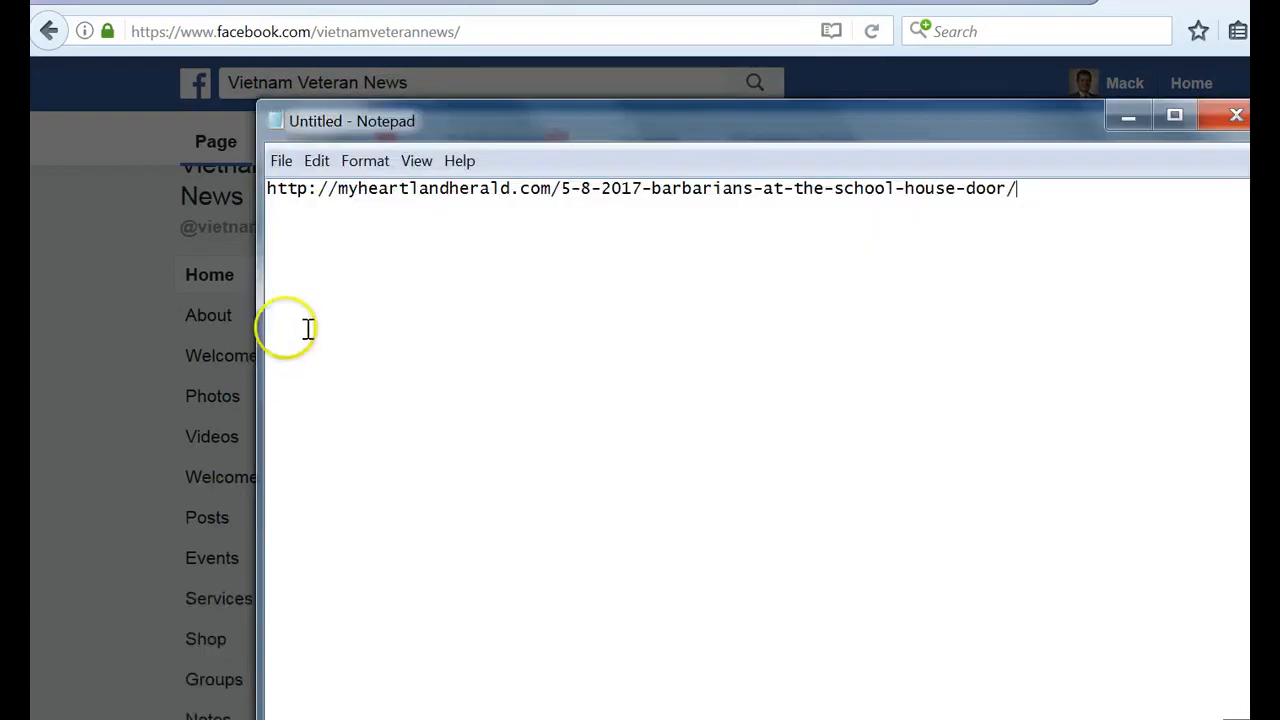
right_click(369, 198)
left_click(280, 185)
left_click_drag(270, 187, 1011, 200)
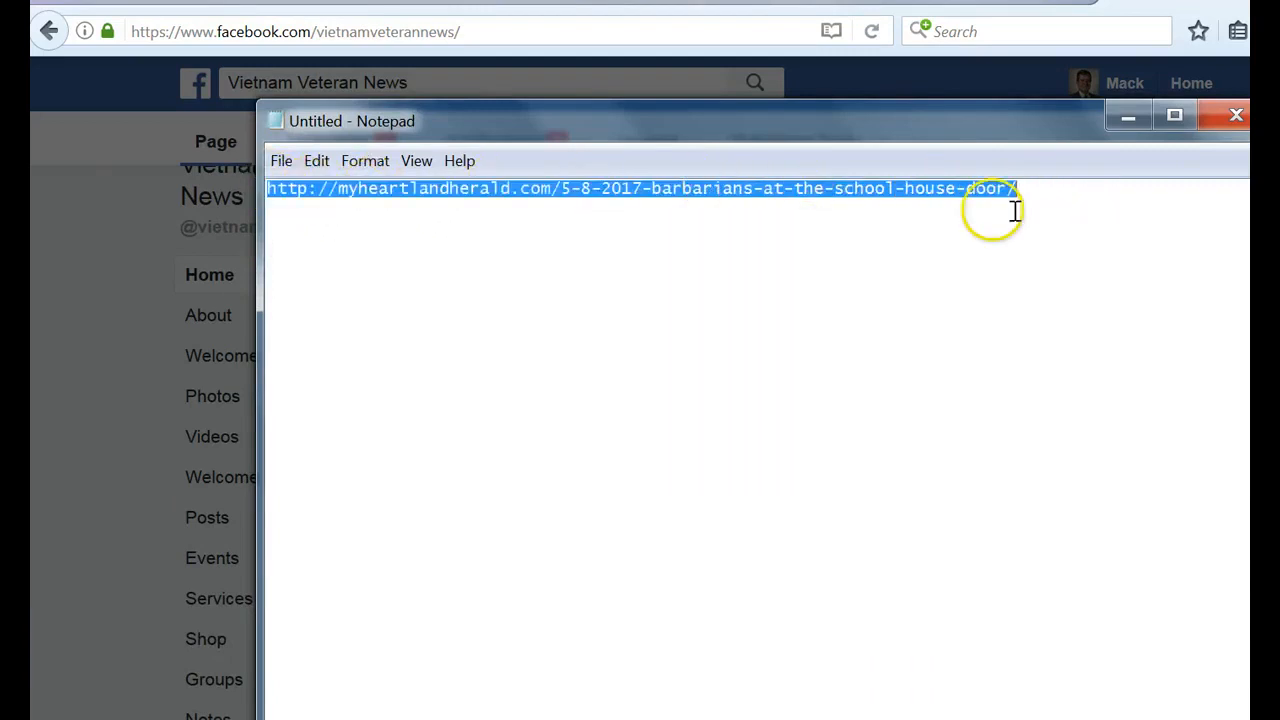
right_click(685, 210)
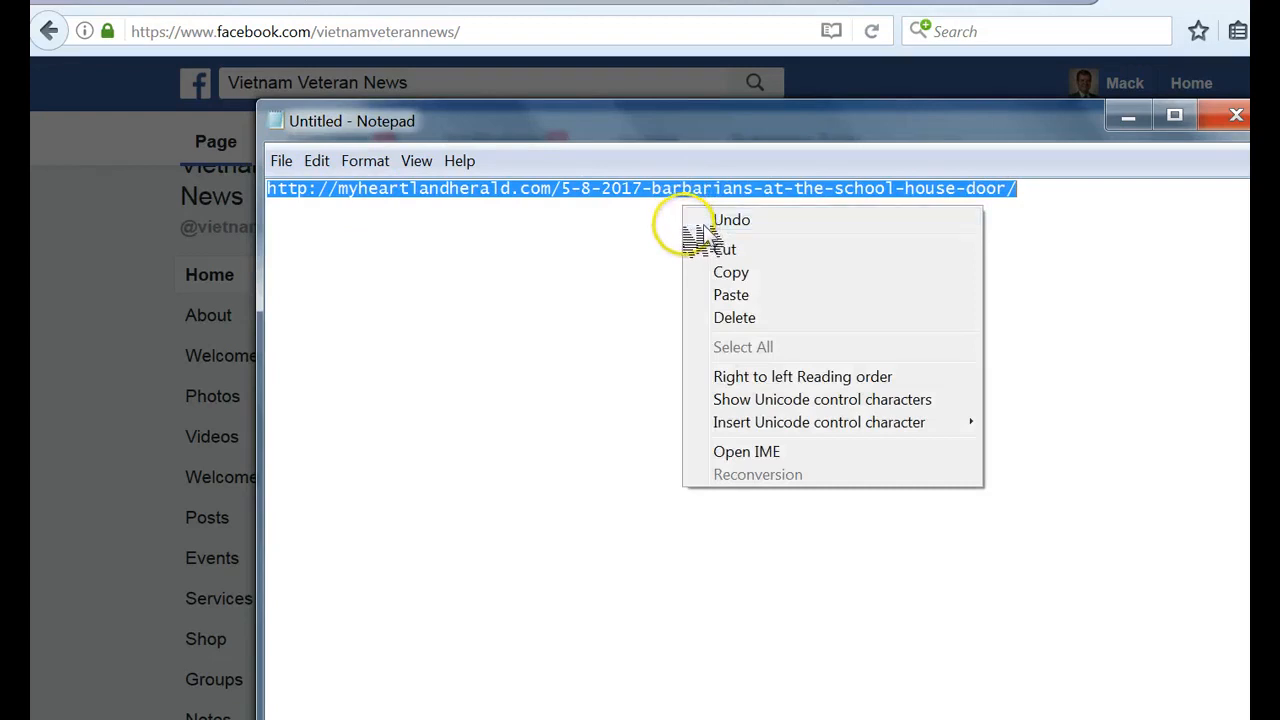
left_click(736, 274)
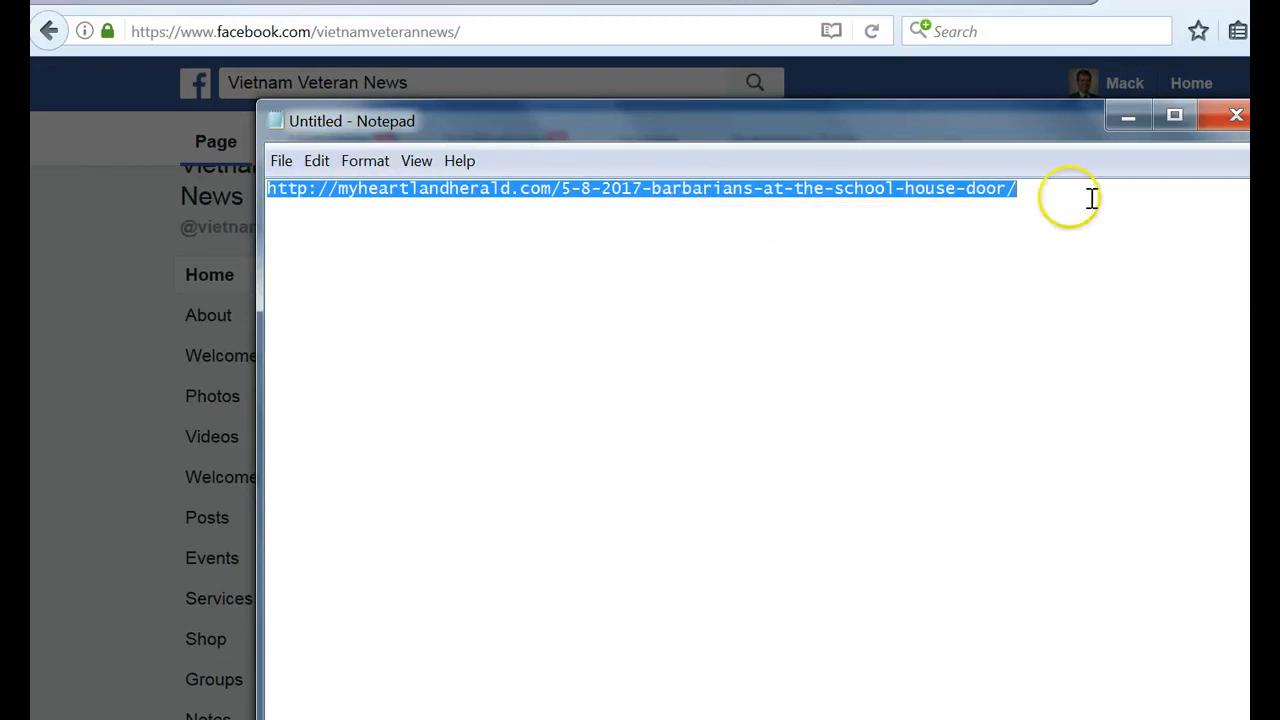
left_click(1128, 118)
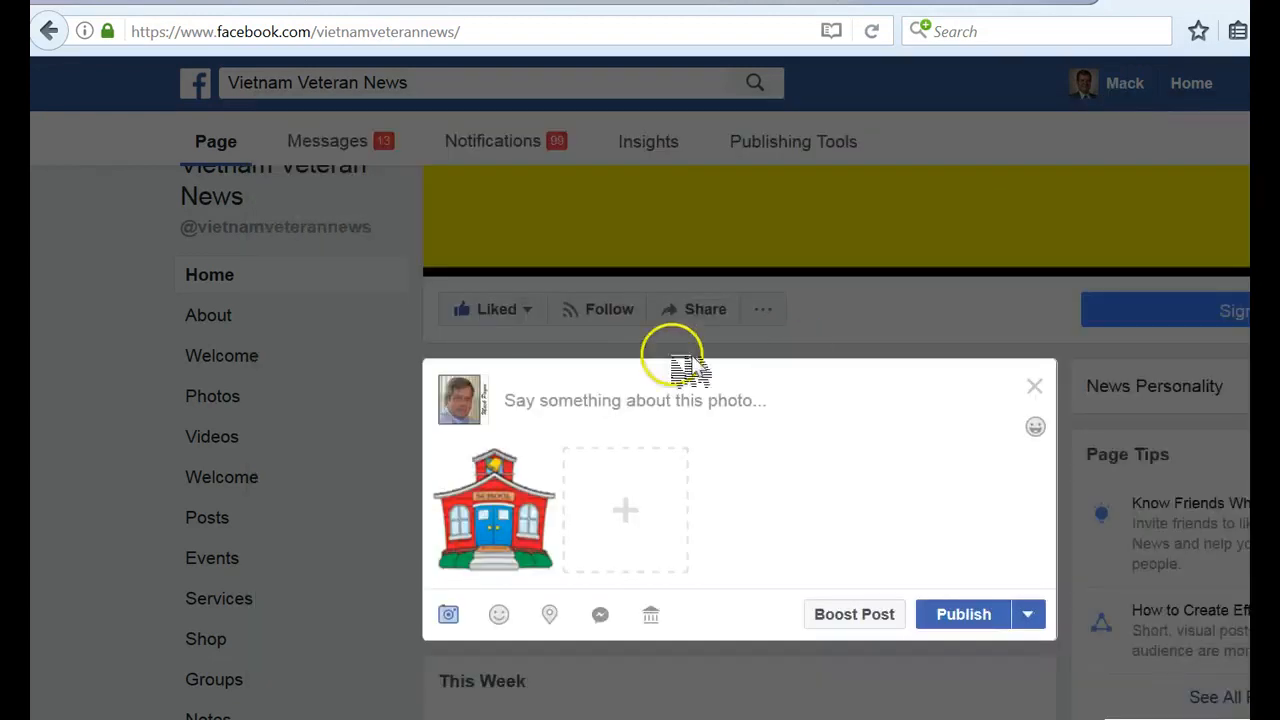
- Paste the article address into the post text and insert a blank line above it
right_click(532, 403)
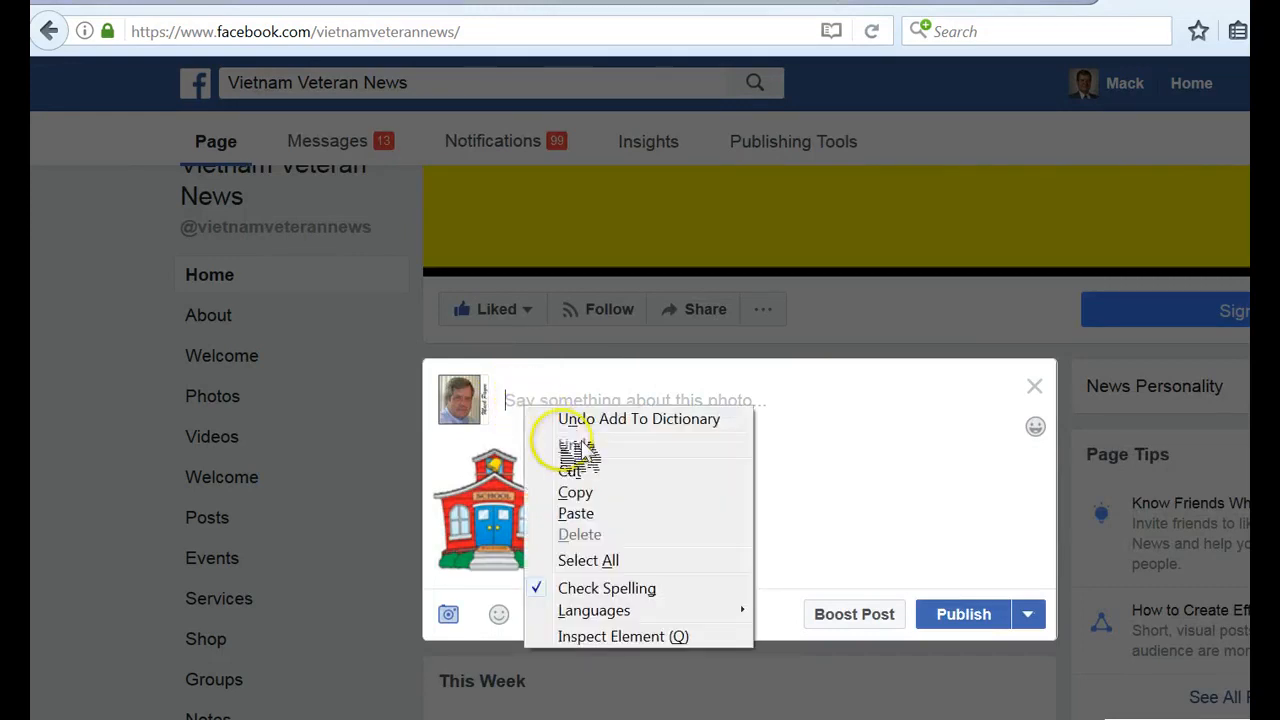
left_click(576, 513)
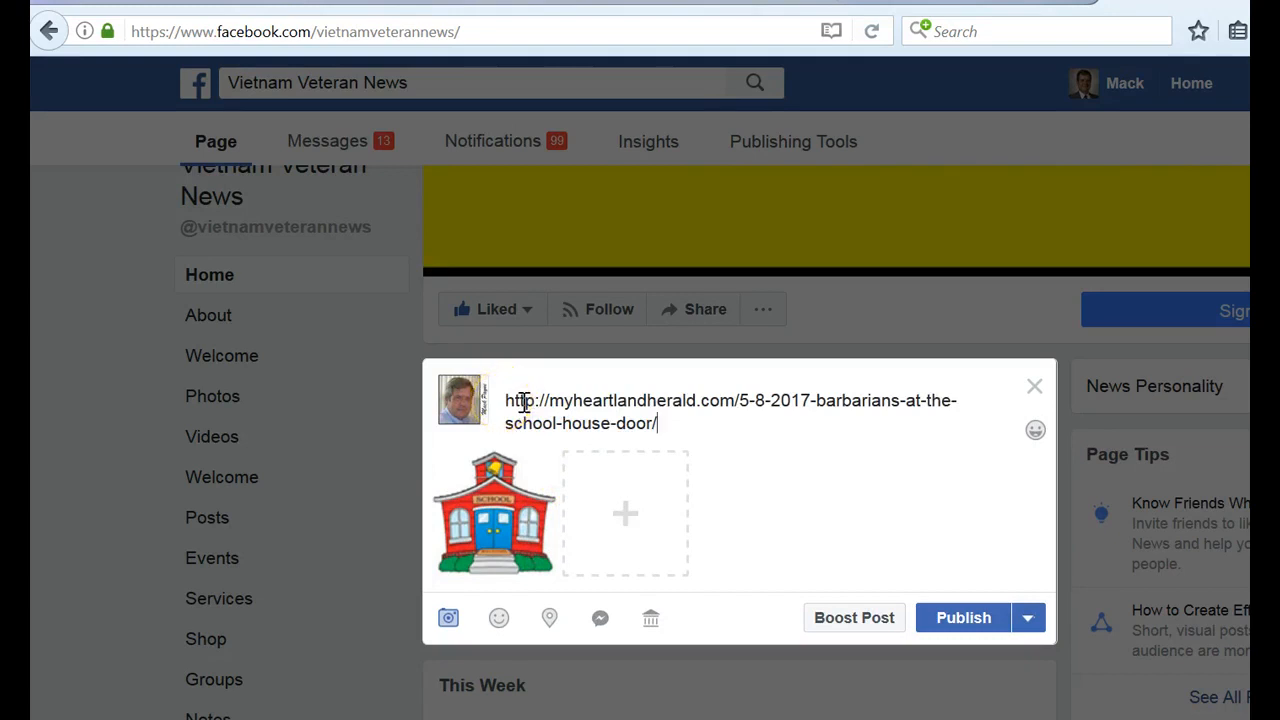
key("Return")
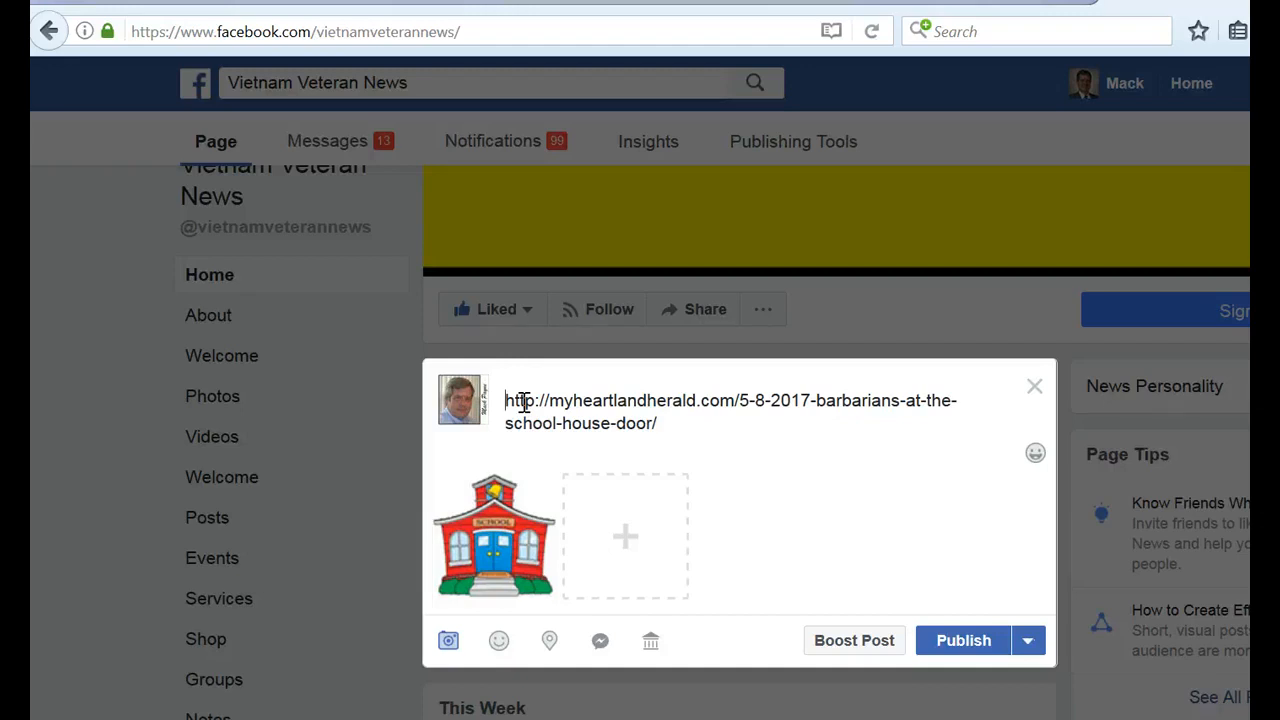
key("Return")
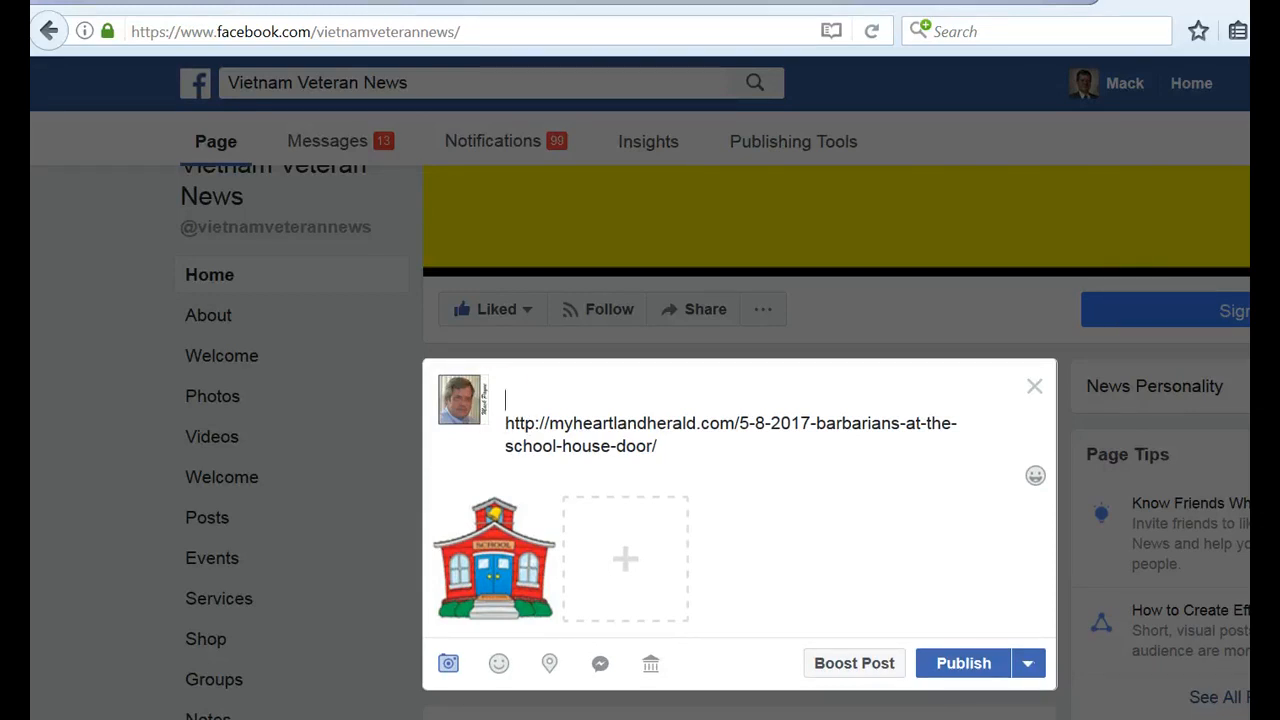
- Write the caption "This is the most fantastic article ever." on the line above the link
type("Thiks is is the  most fantastic artic")
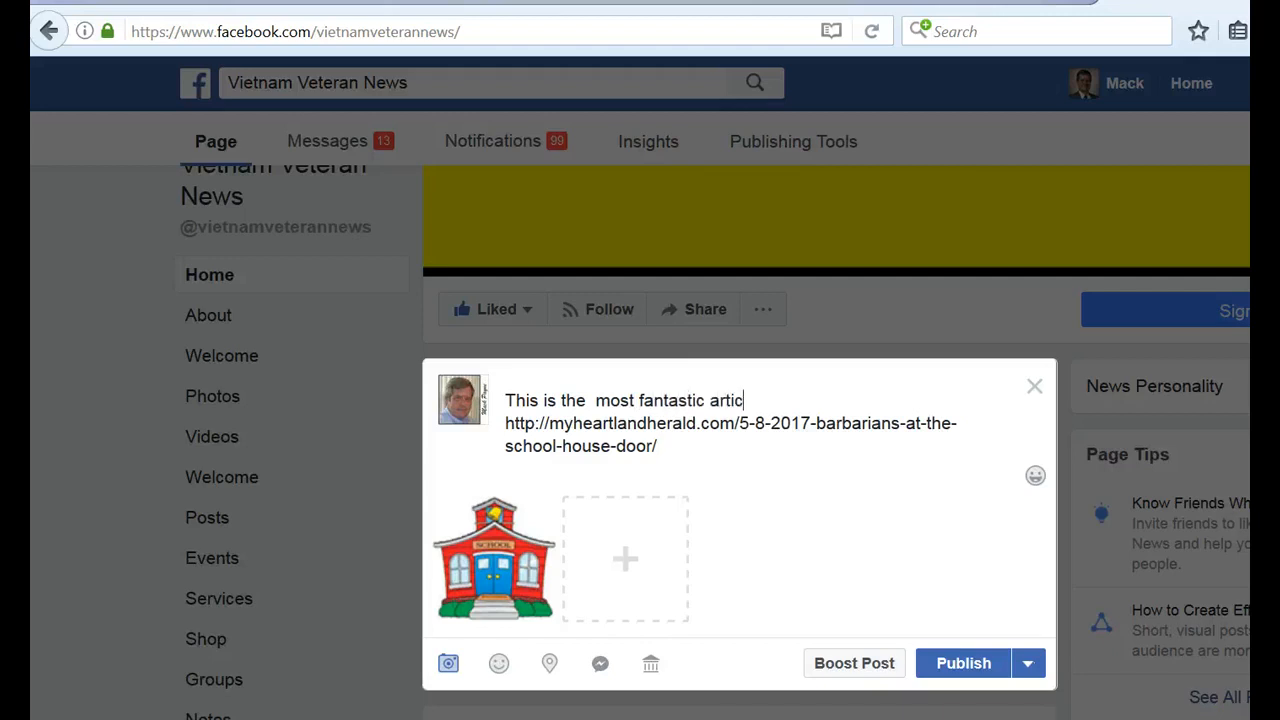
type("le evfer.")
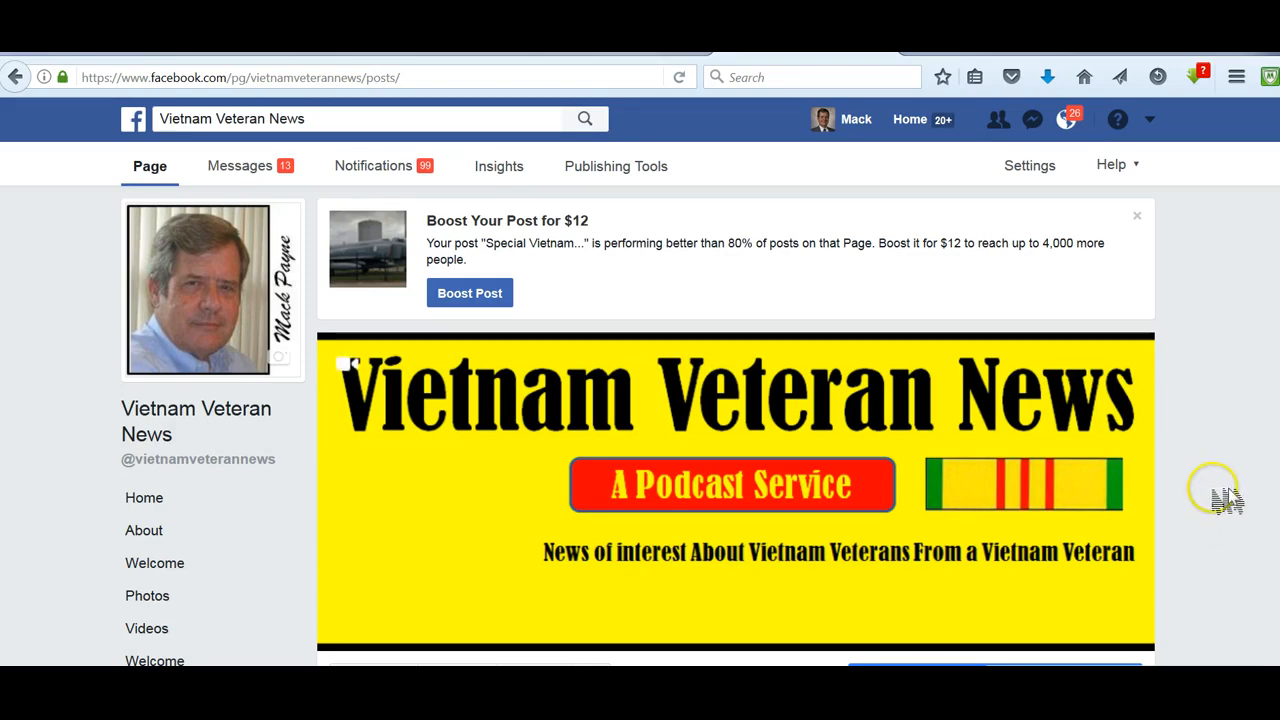
- Scroll through the page's posts feed to review the published posts
scroll(1226, 492, "down", 1)
scroll(1226, 492, "down", 10)
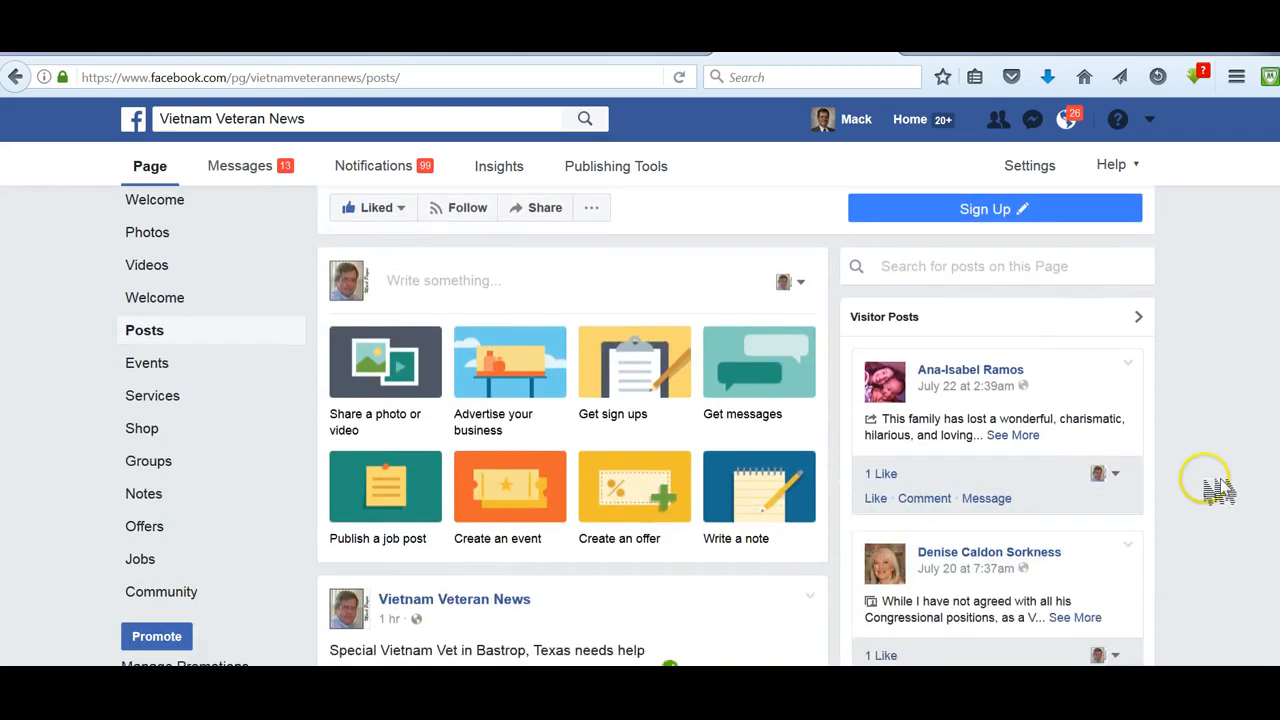
scroll(1216, 492, "down", 8)
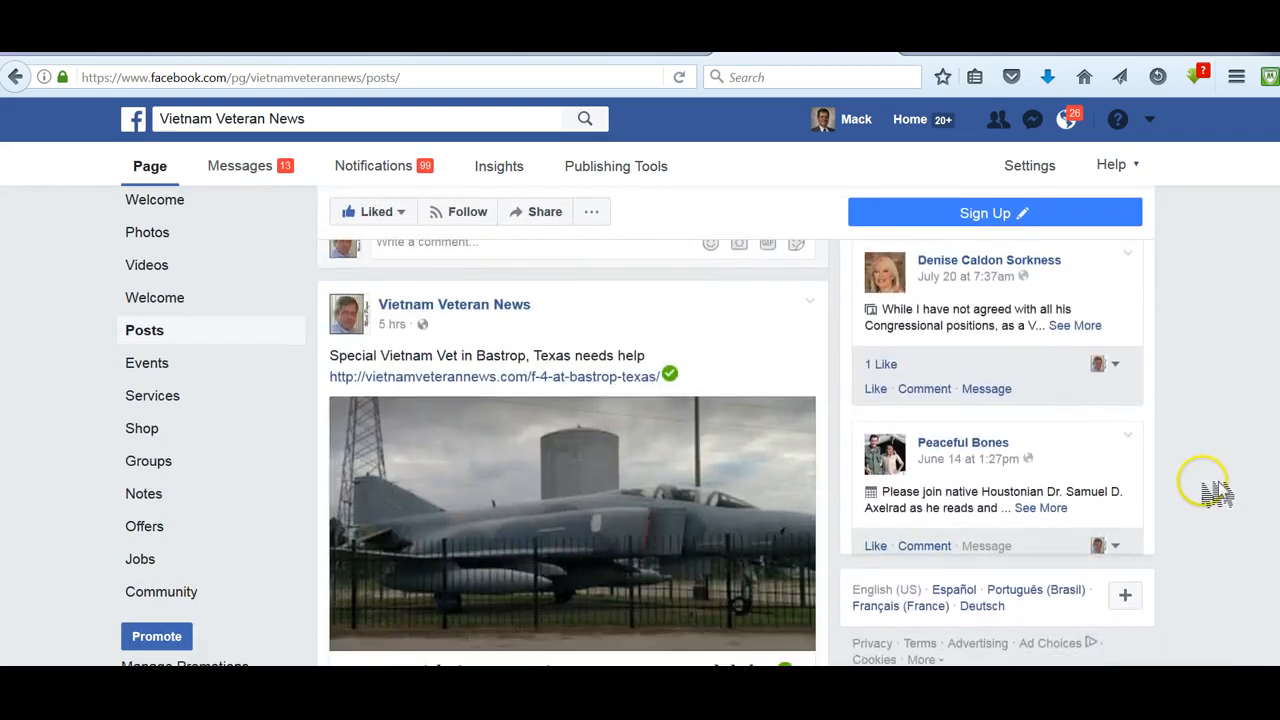
scroll(1220, 490, "down", 5)
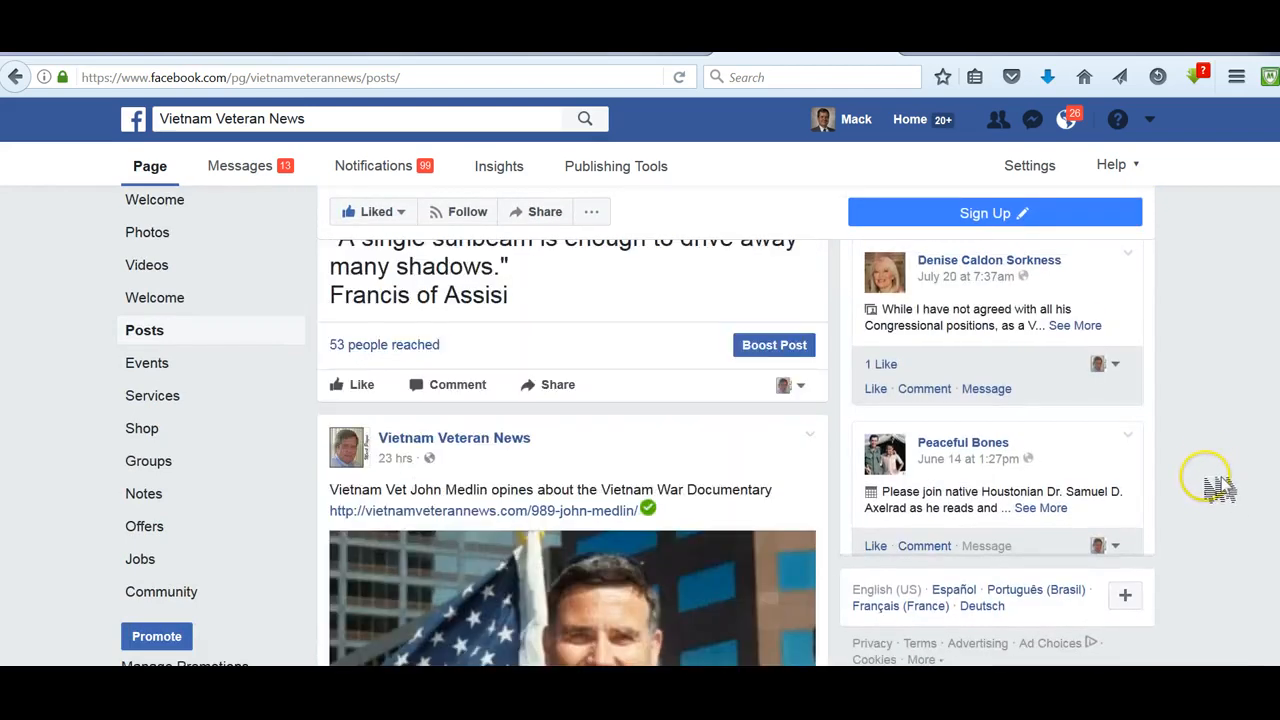
scroll(1216, 490, "down", 5)
scroll(1215, 488, "down", 5)
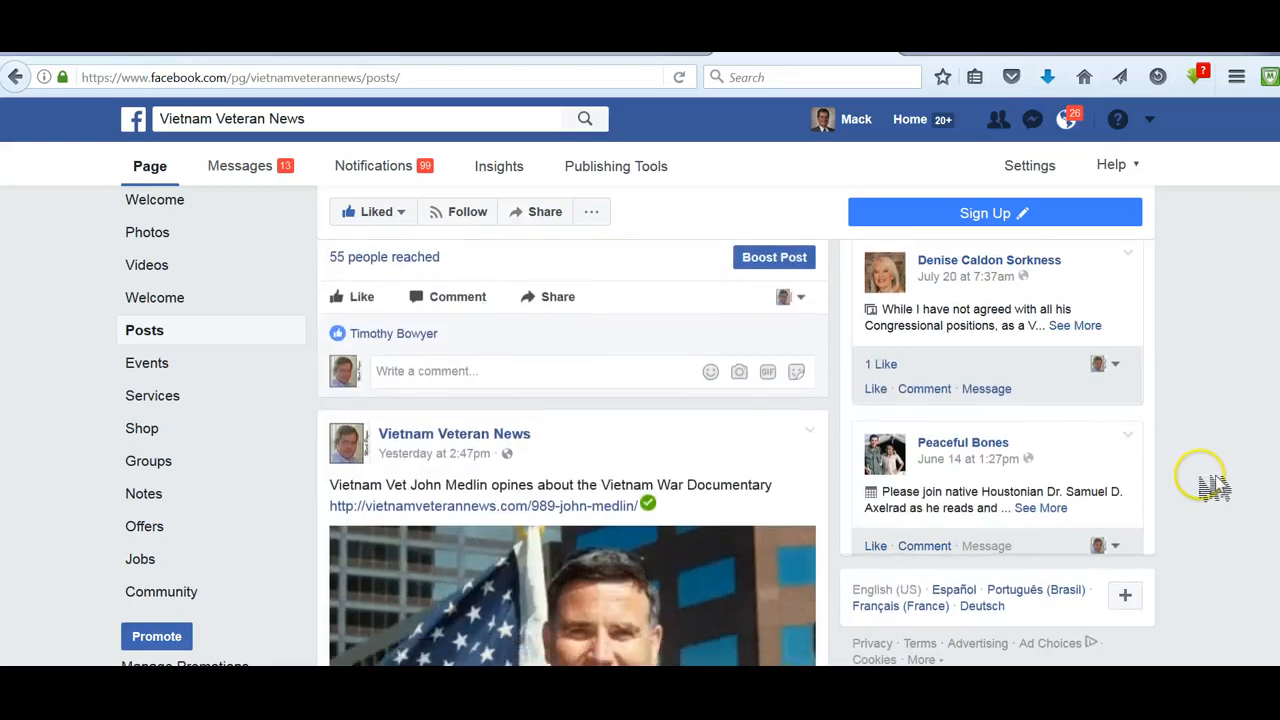
- Open the performance details of the Vietnam War Heavy lessons post in the page's feed
scroll(1198, 482, "down", 10)
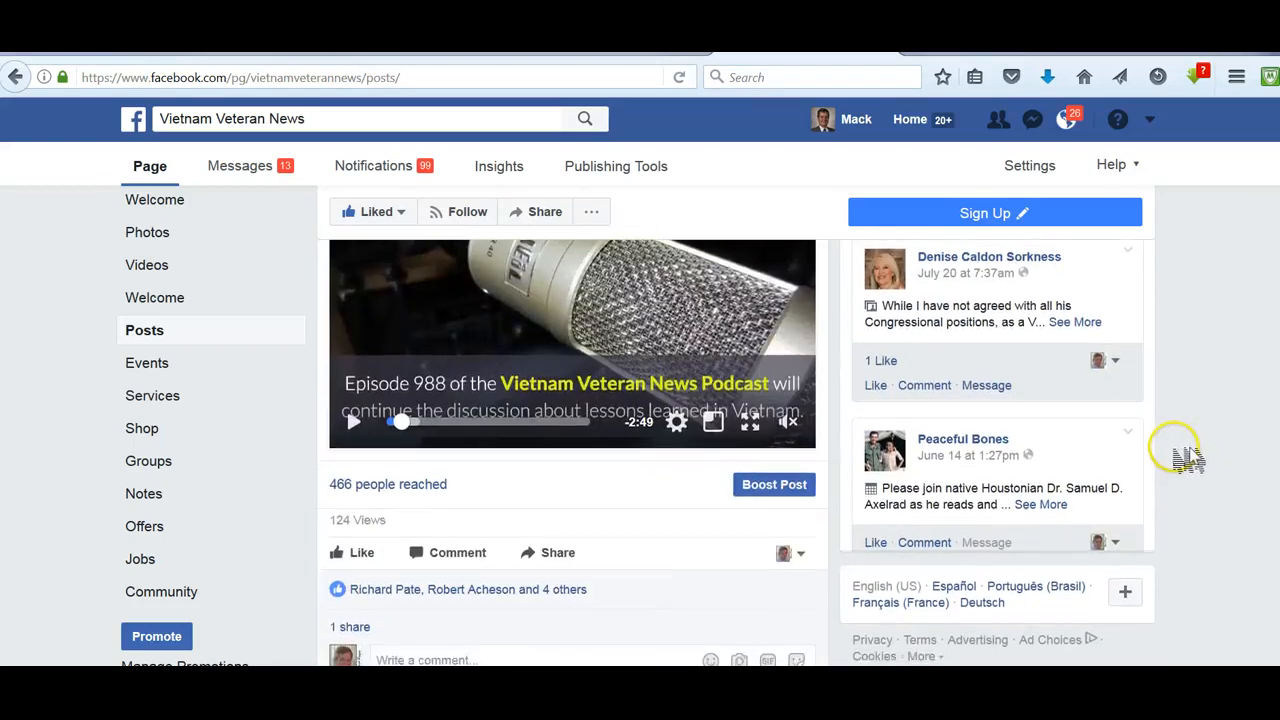
scroll(1190, 465, "down", 5)
scroll(1188, 458, "down", 2)
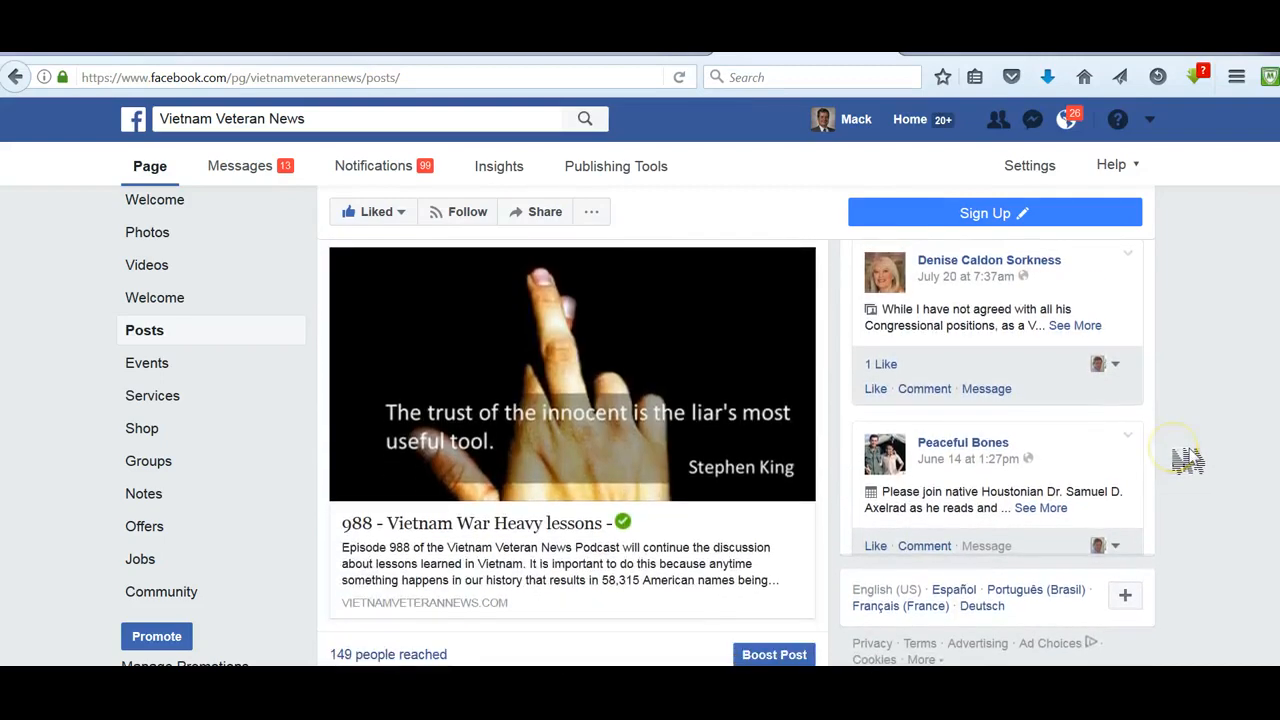
scroll(1186, 458, "up", 2)
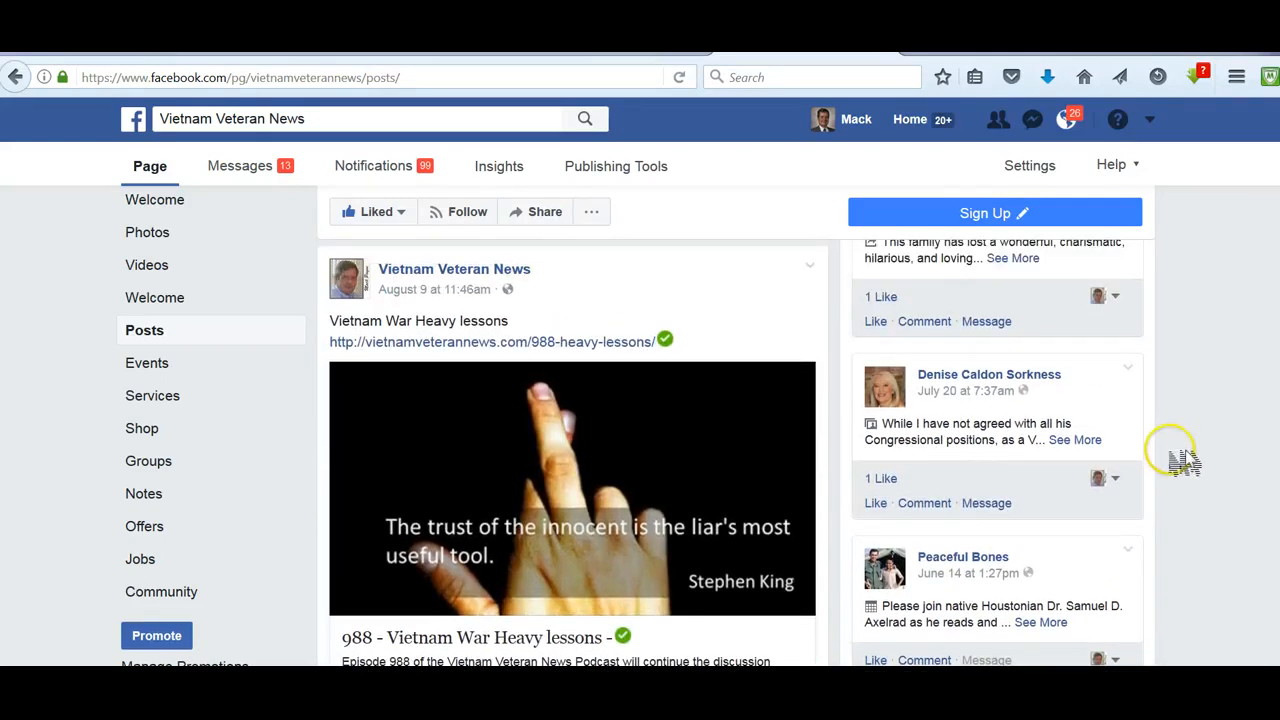
scroll(1184, 460, "down", 2)
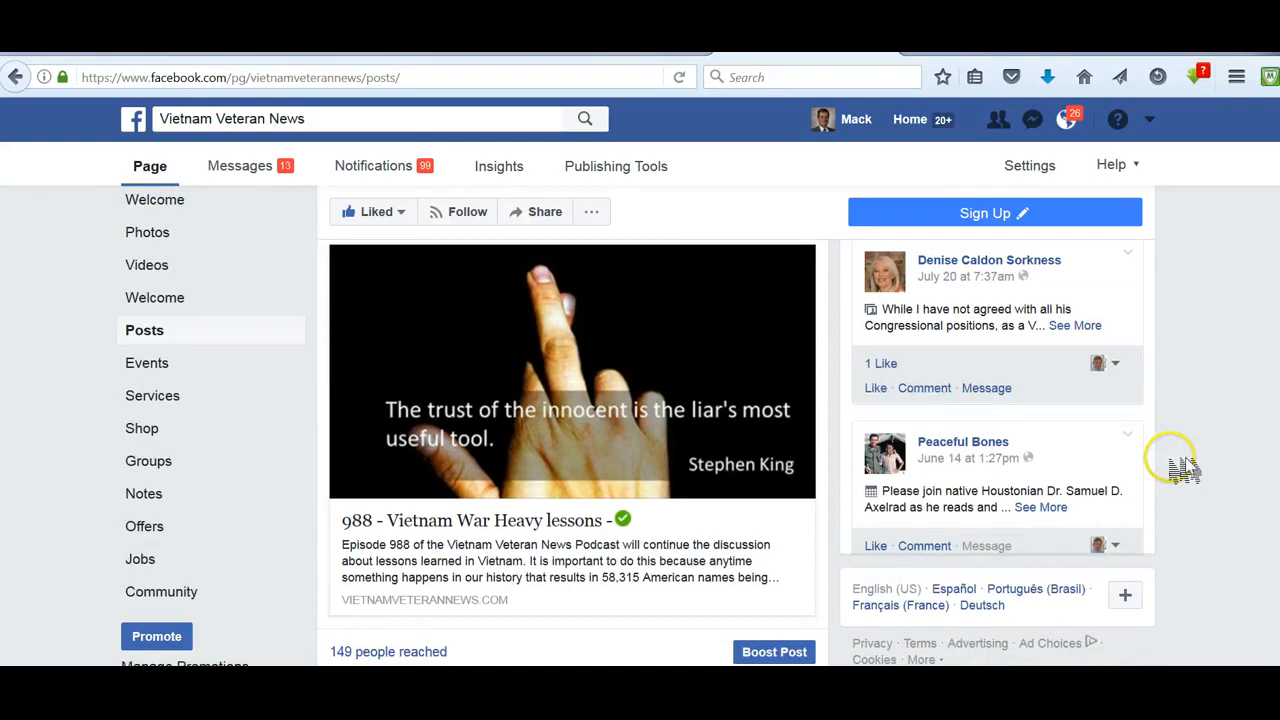
scroll(1184, 466, "down", 2)
scroll(1184, 466, "up", 2)
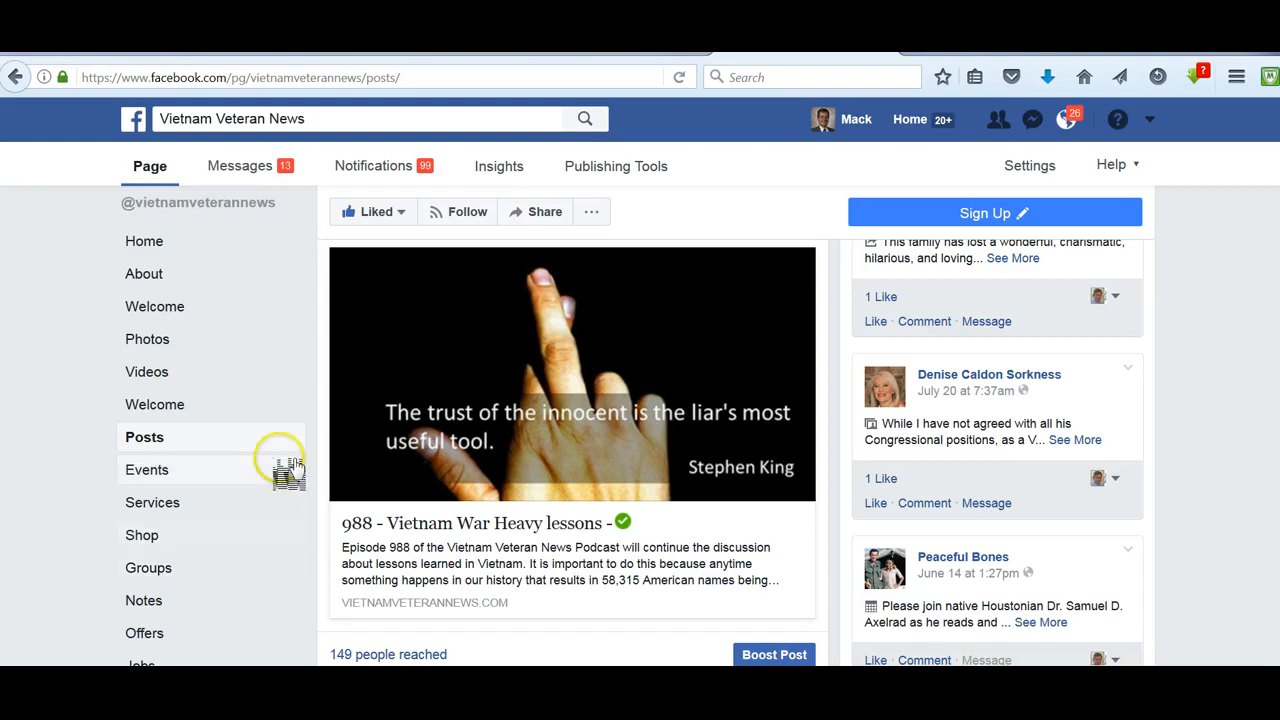
scroll(283, 463, "down", 2)
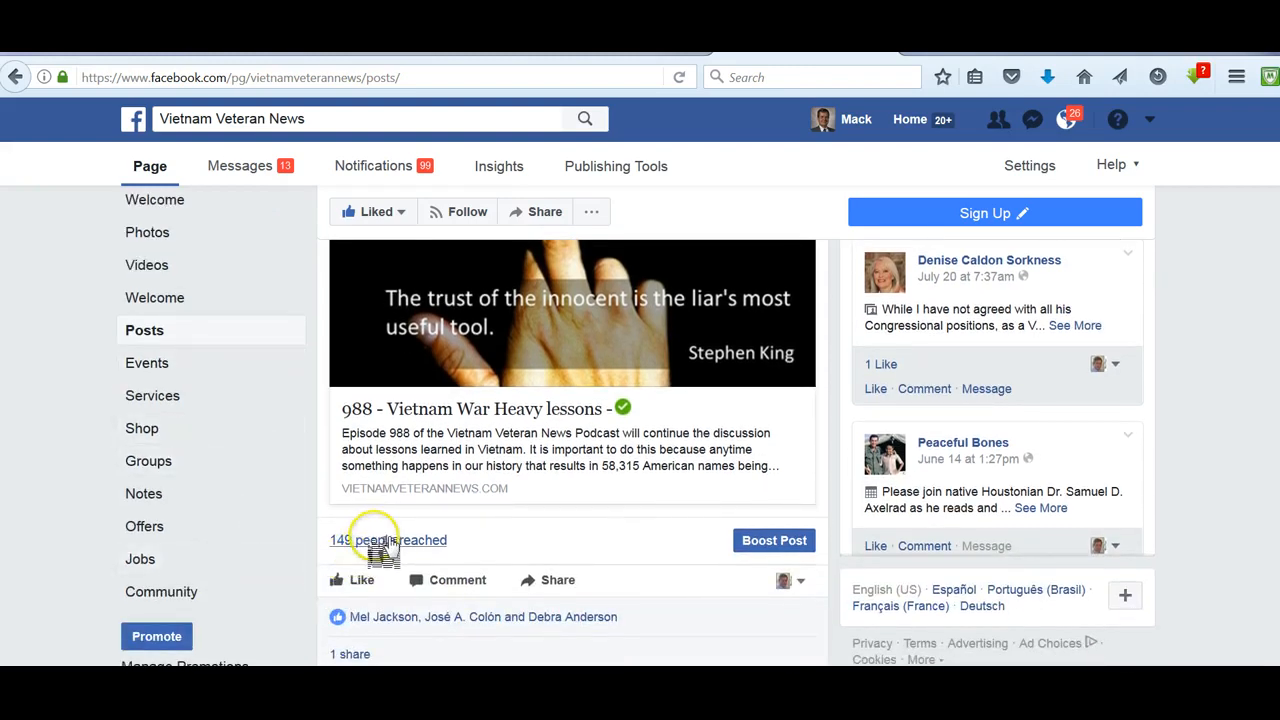
left_click(385, 540)
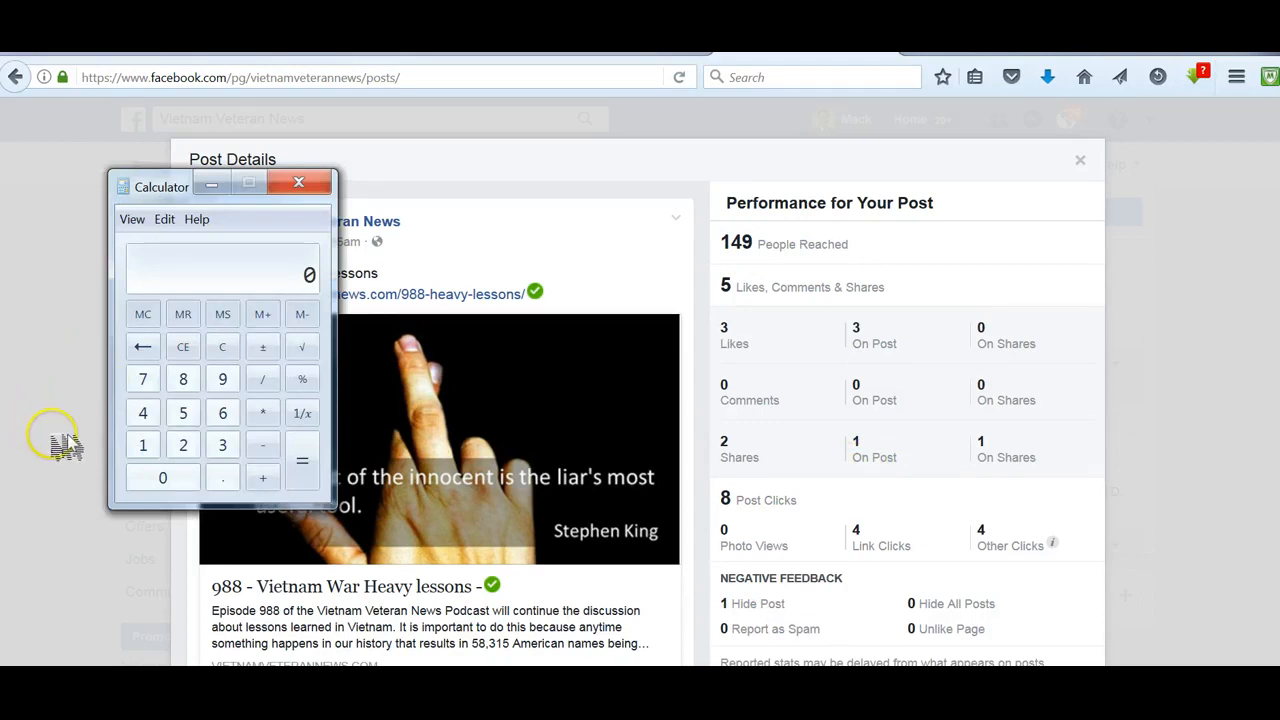
- Calculate 8 divided by 149 in Calculator and minimise the Calculator window
left_click(184, 384)
left_click(264, 382)
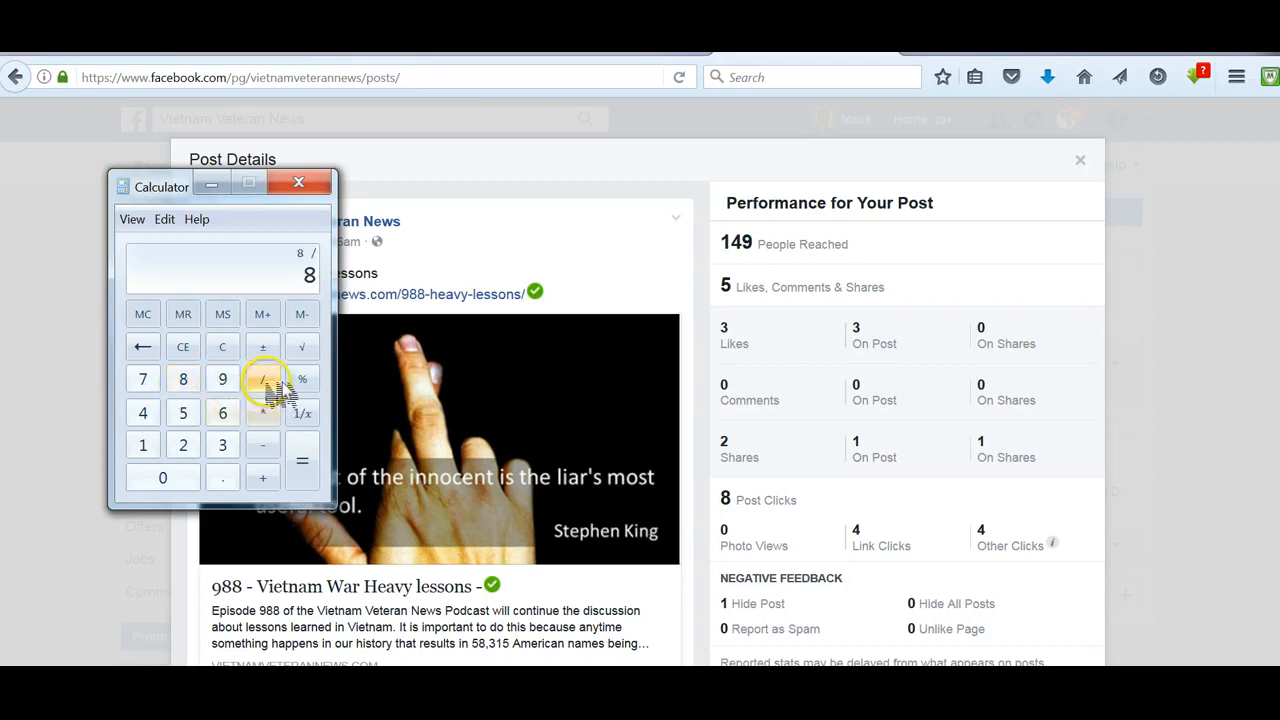
left_click(143, 445)
left_click(143, 413)
left_click(223, 379)
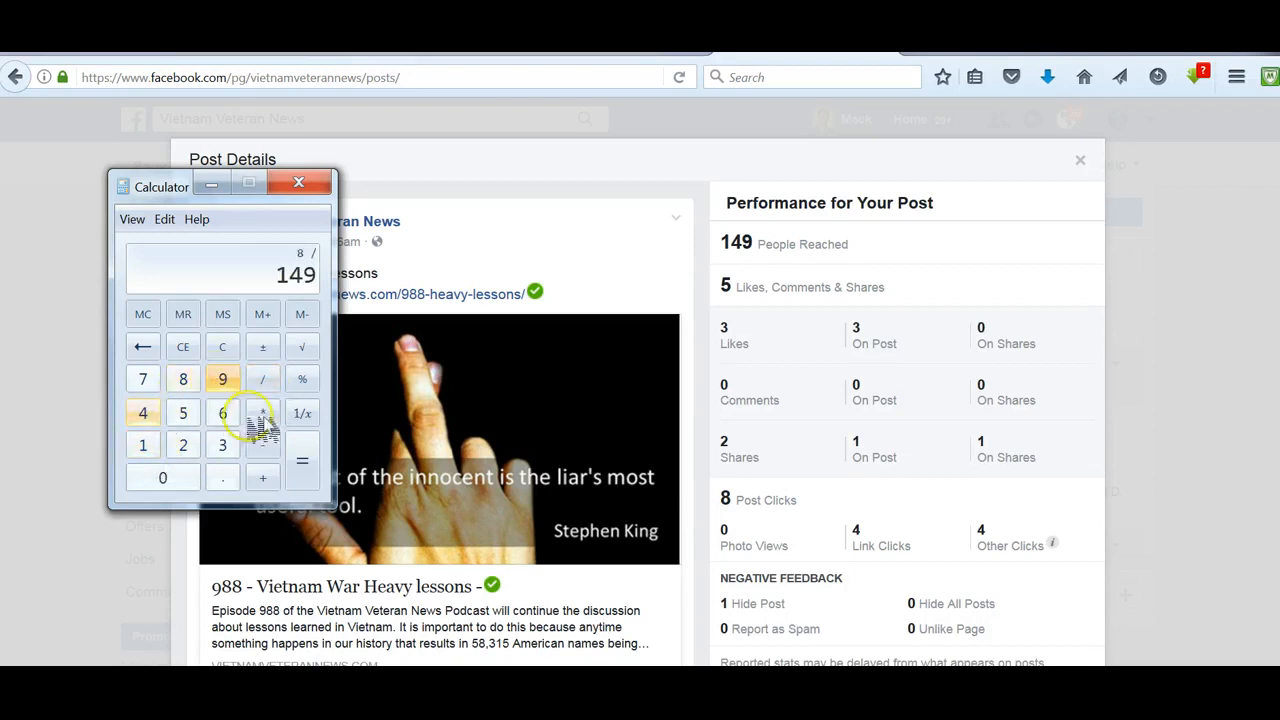
left_click(301, 458)
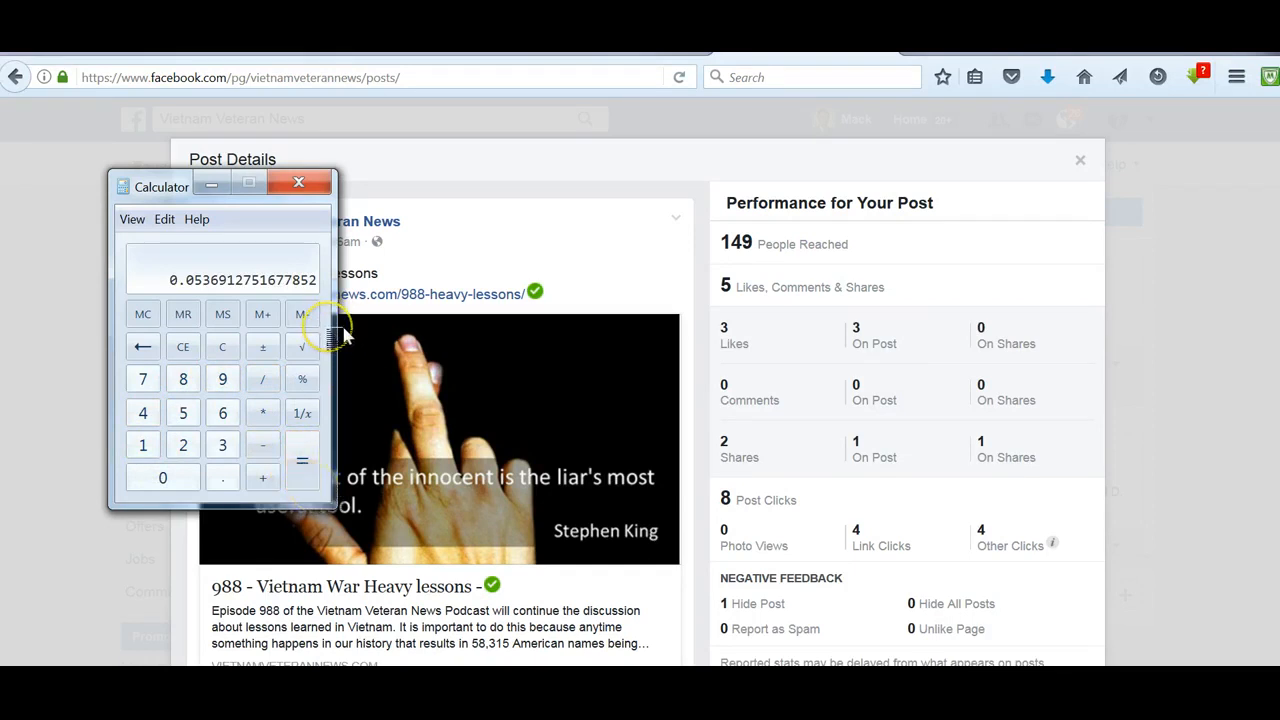
left_click(224, 185)
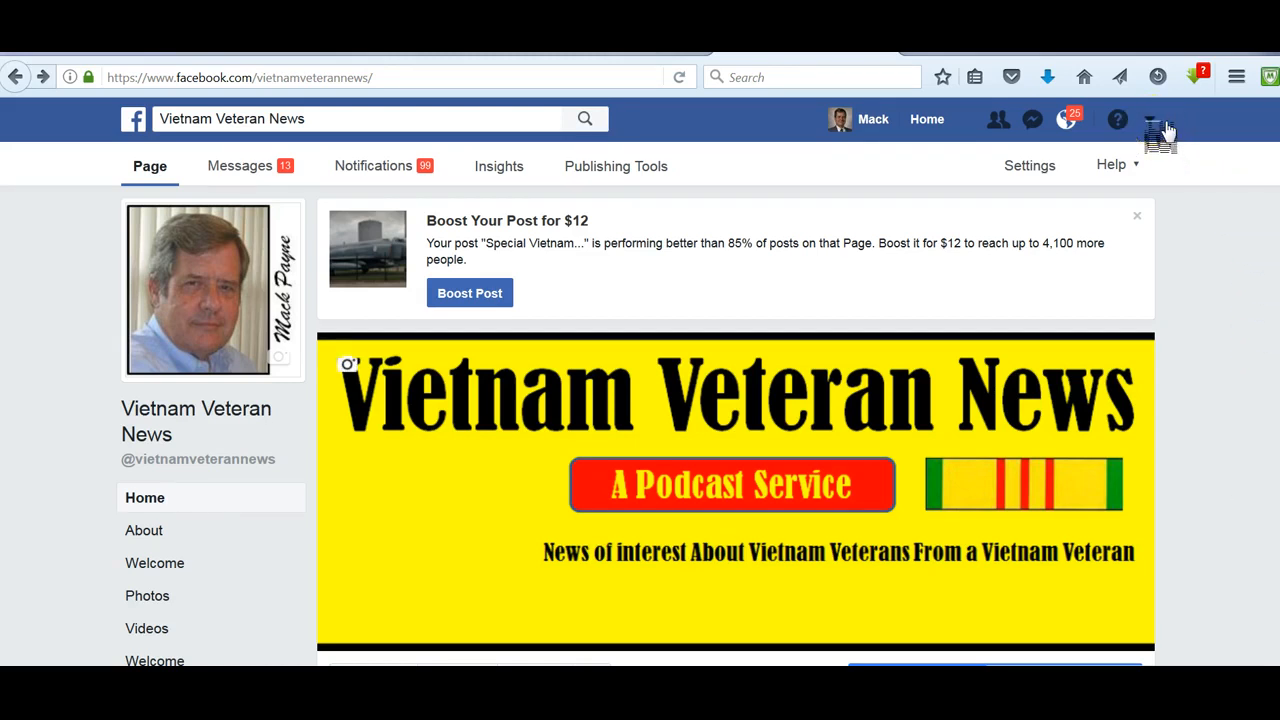
- Start creating a new ad and choose the Engagement marketing objective
left_click(1152, 120)
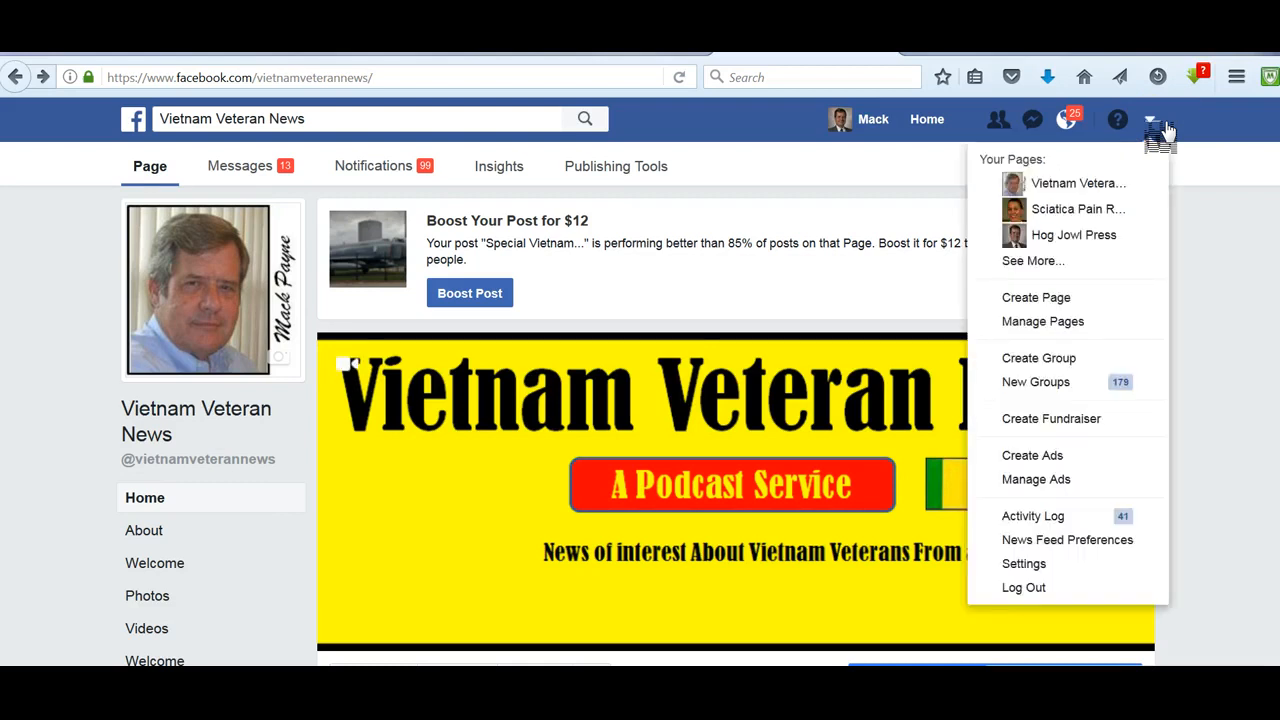
left_click(1053, 458)
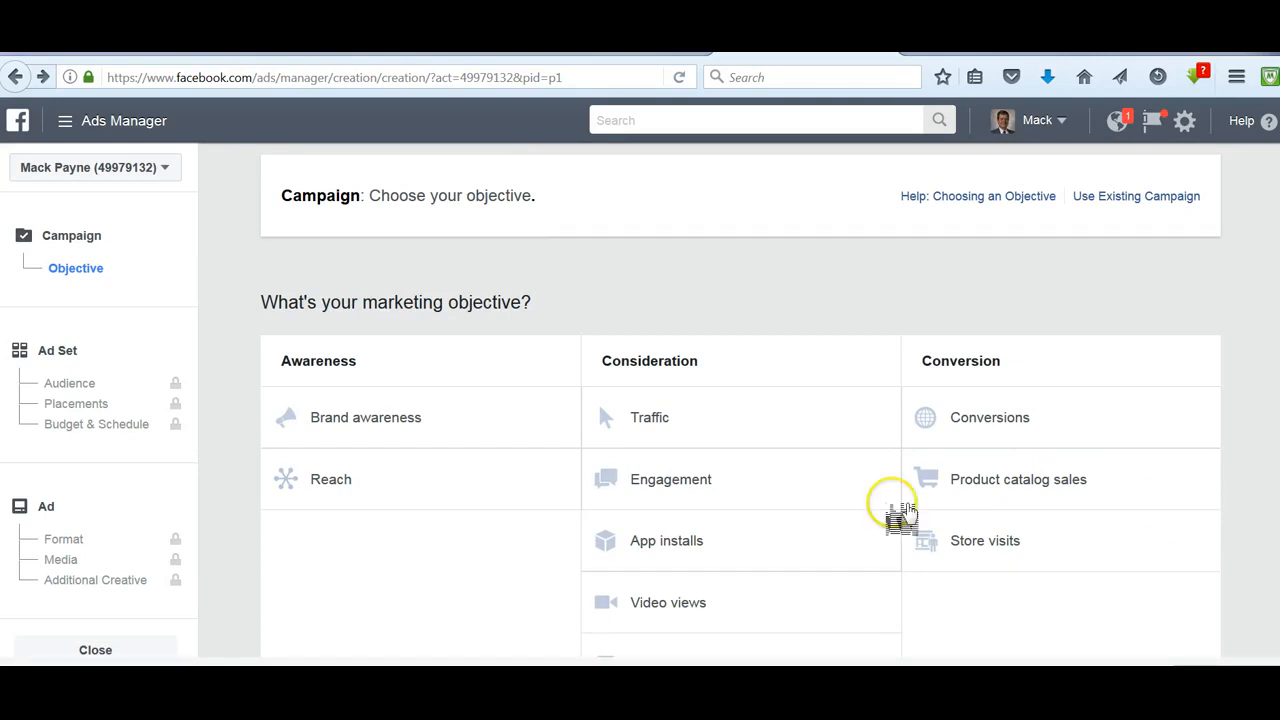
left_click(686, 491)
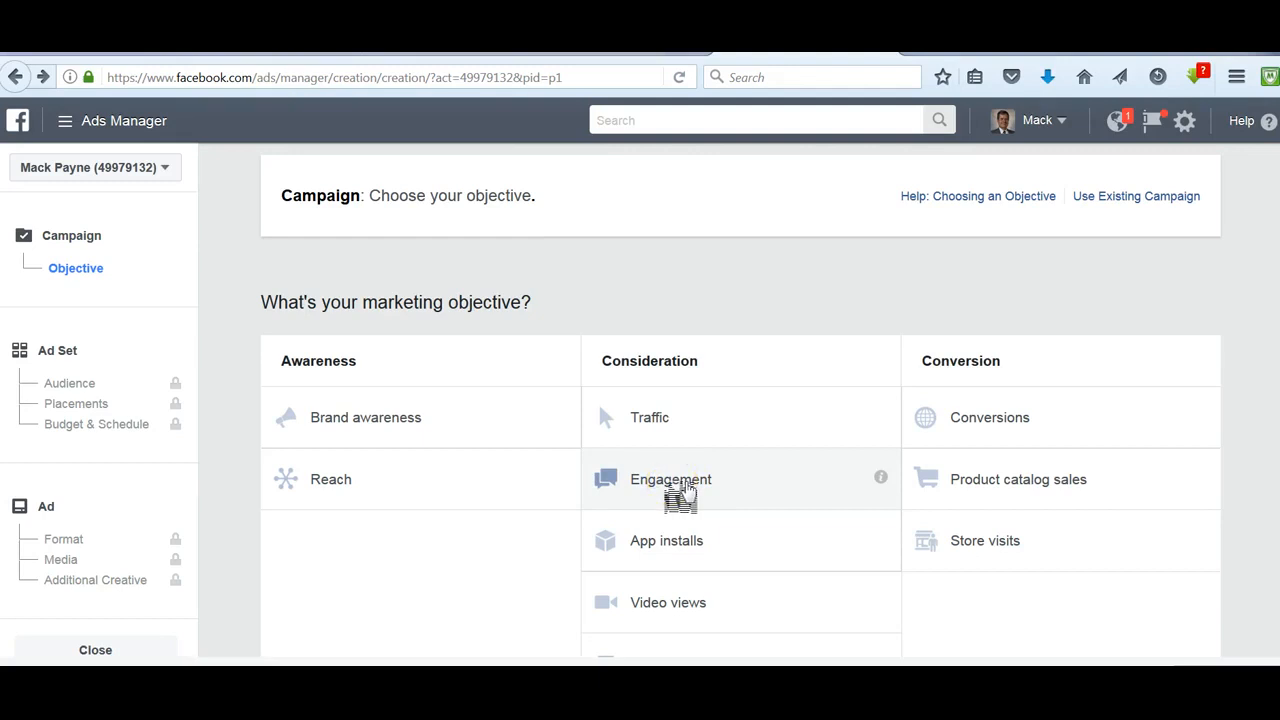
double_click(686, 491)
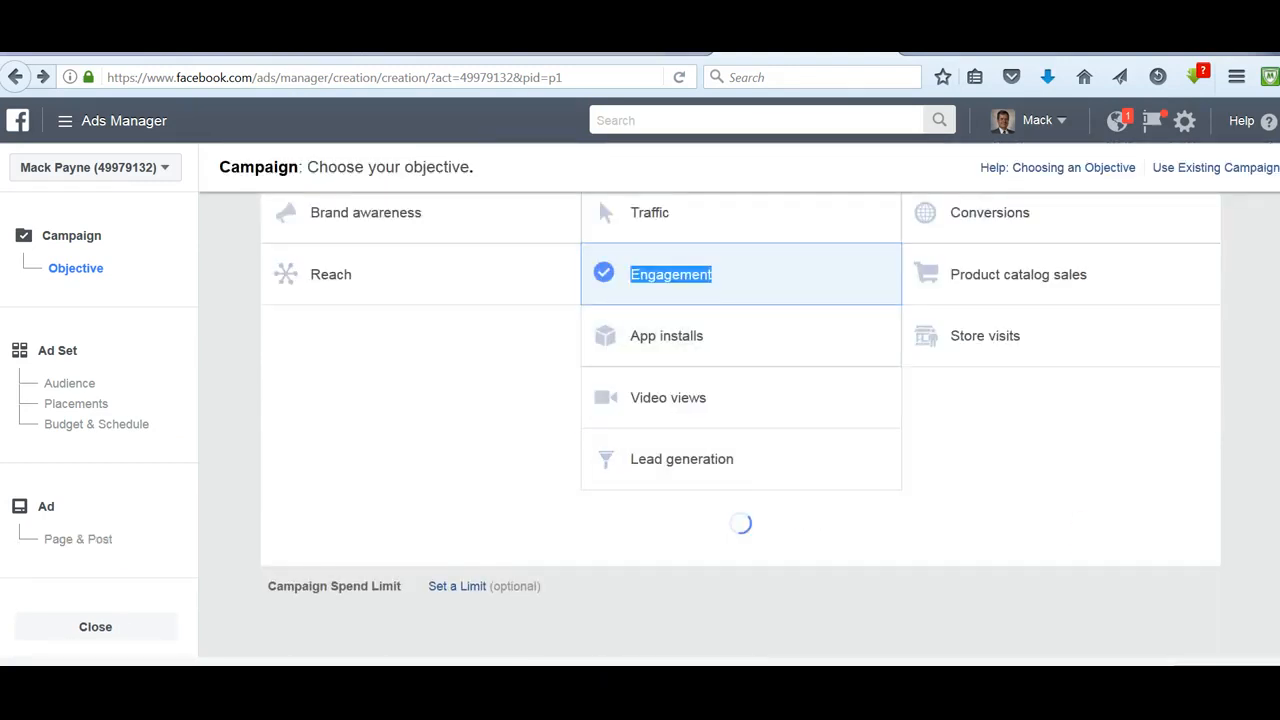
left_click(1176, 510)
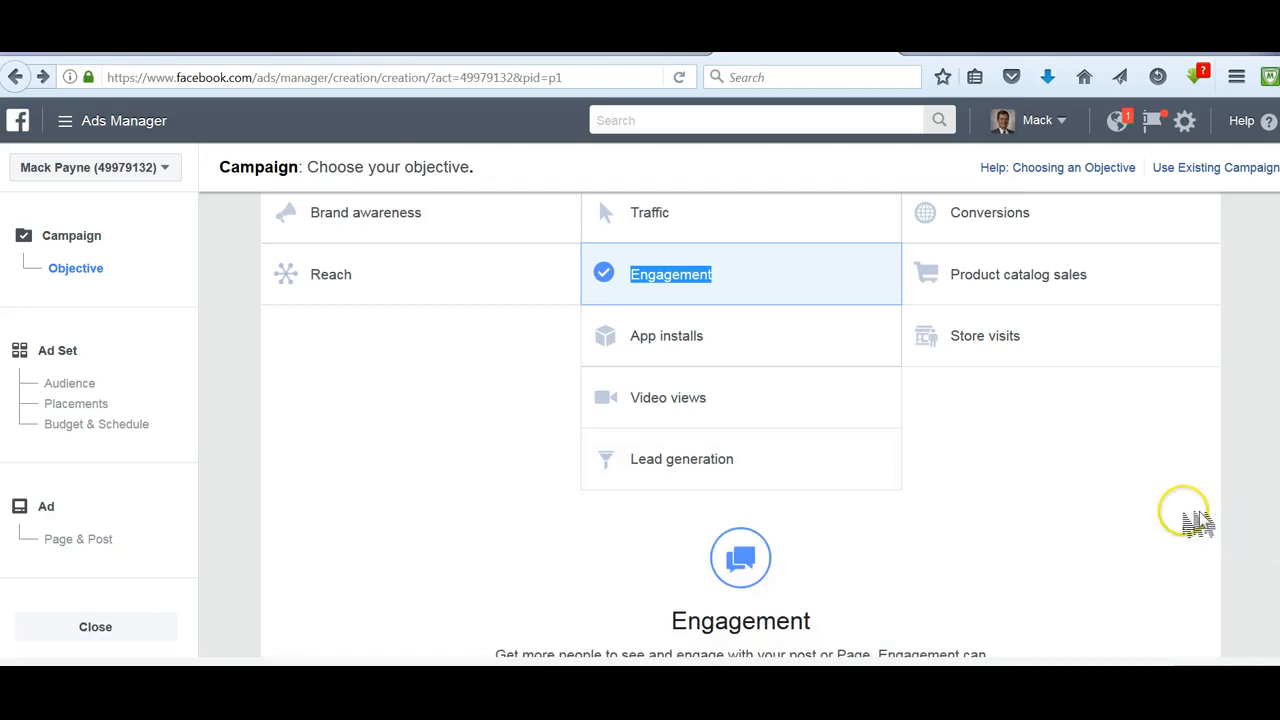
- Name the campaign HH Engagement and continue to the ad set settings
scroll(1186, 514, "down", 3)
scroll(1186, 514, "down", 1)
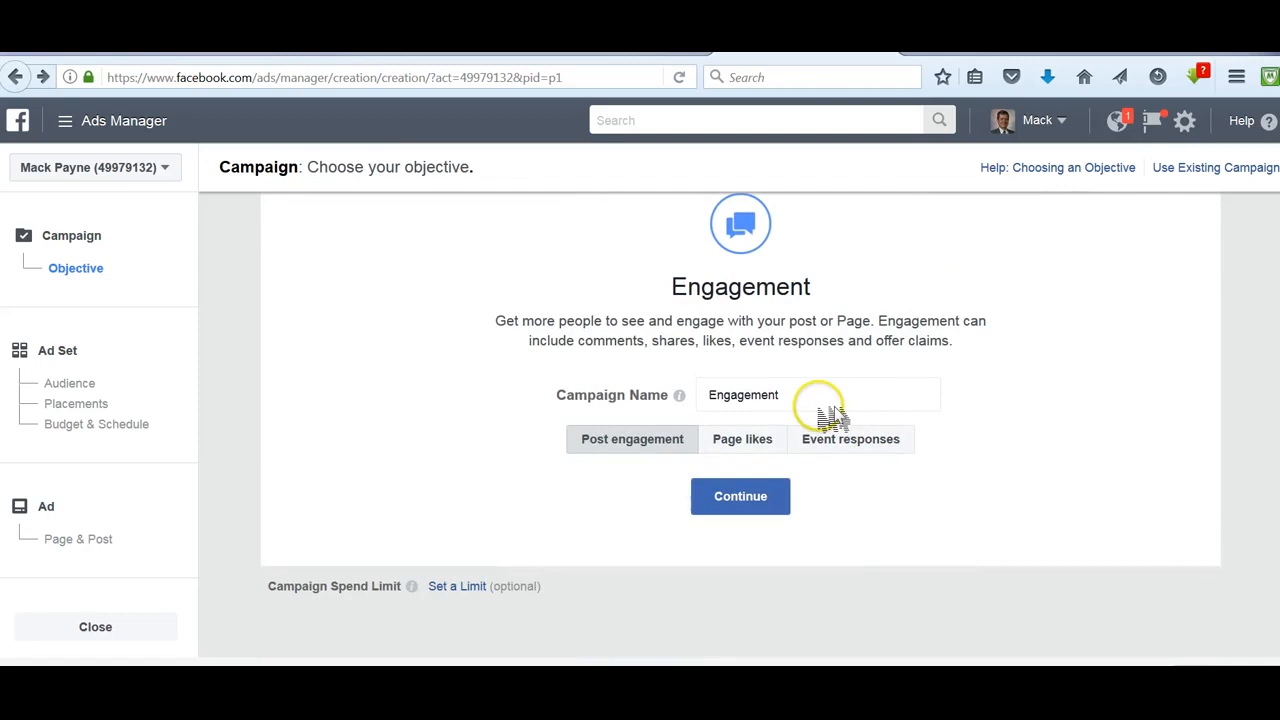
left_click(735, 397)
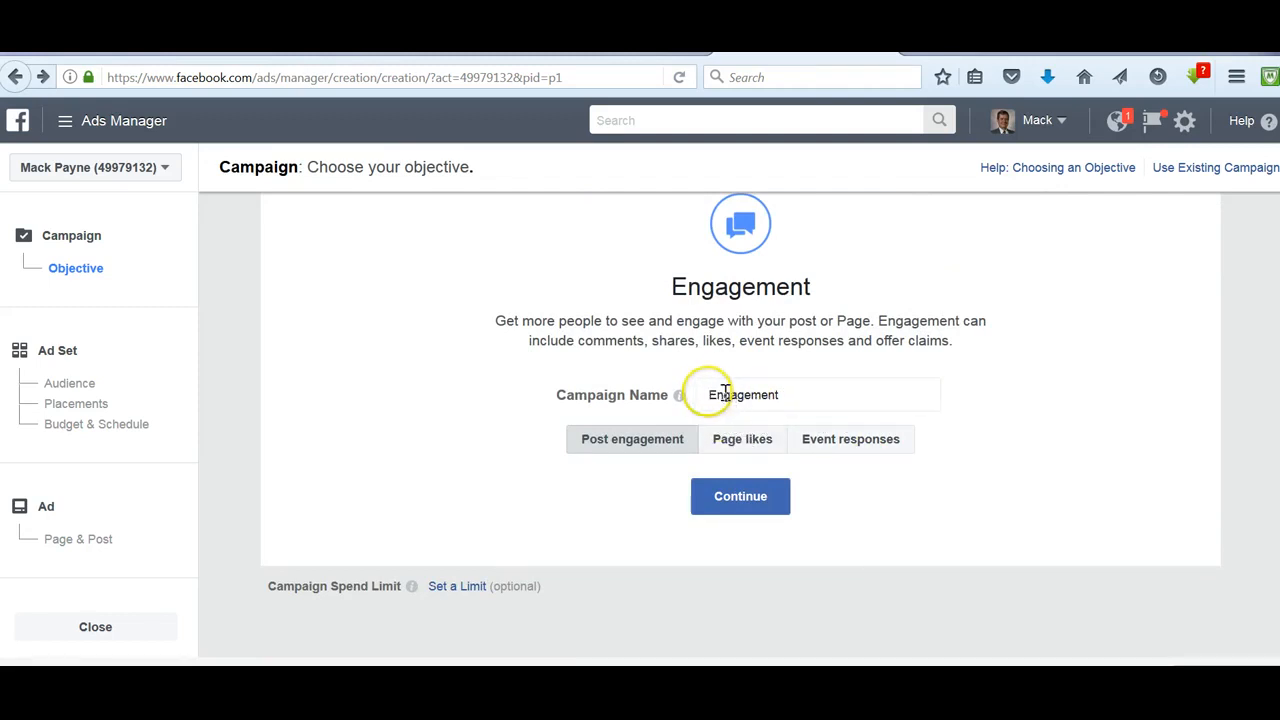
left_click_drag(703, 395, 731, 395)
left_click_drag(856, 388, 884, 400)
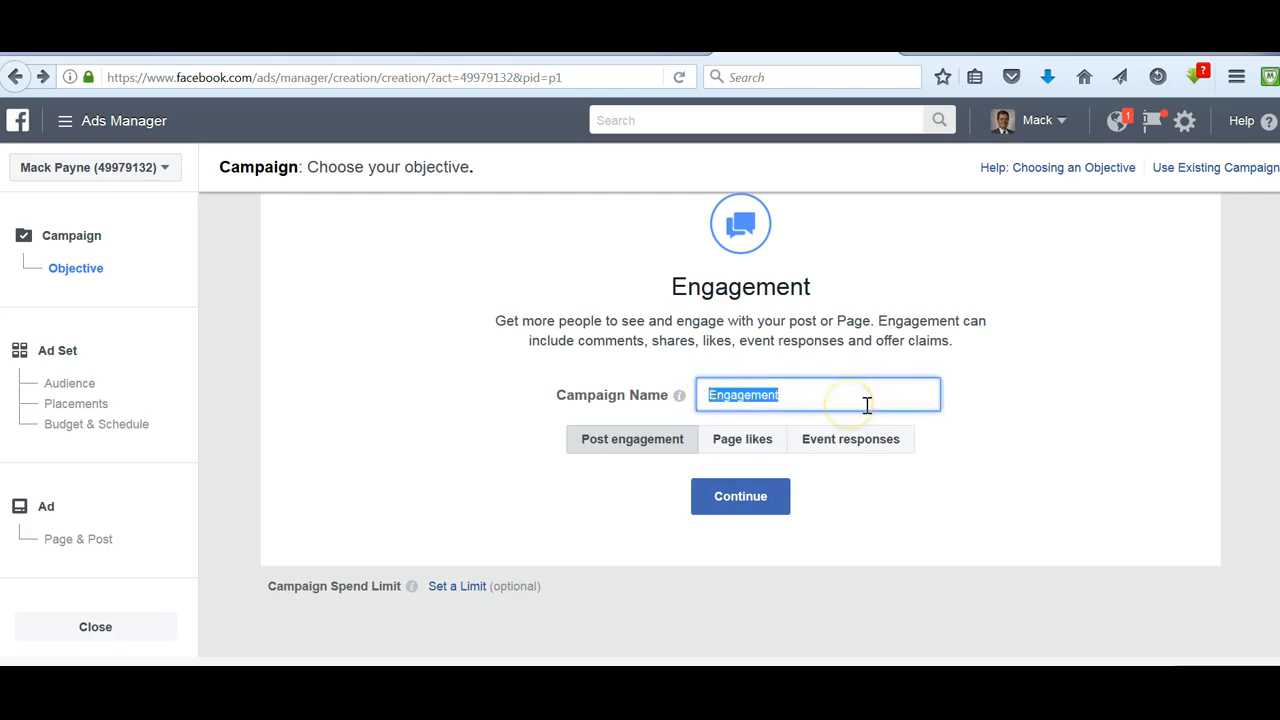
type("HH")
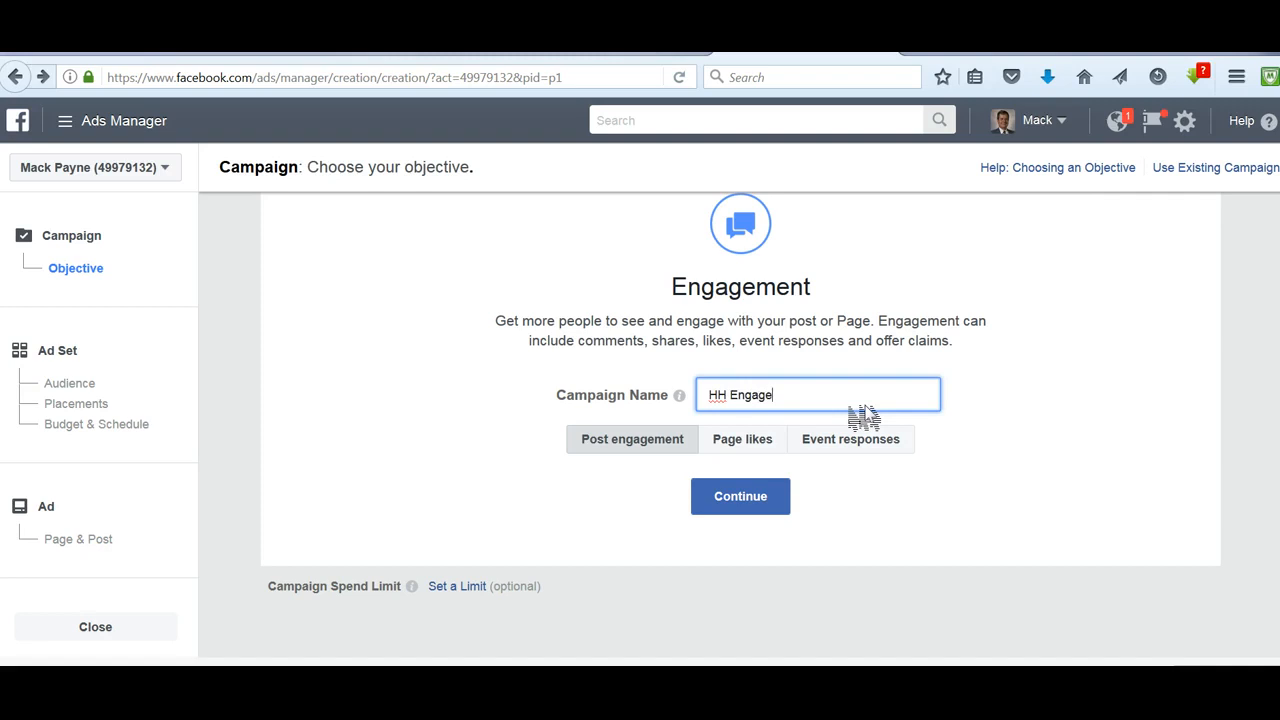
left_click(755, 505)
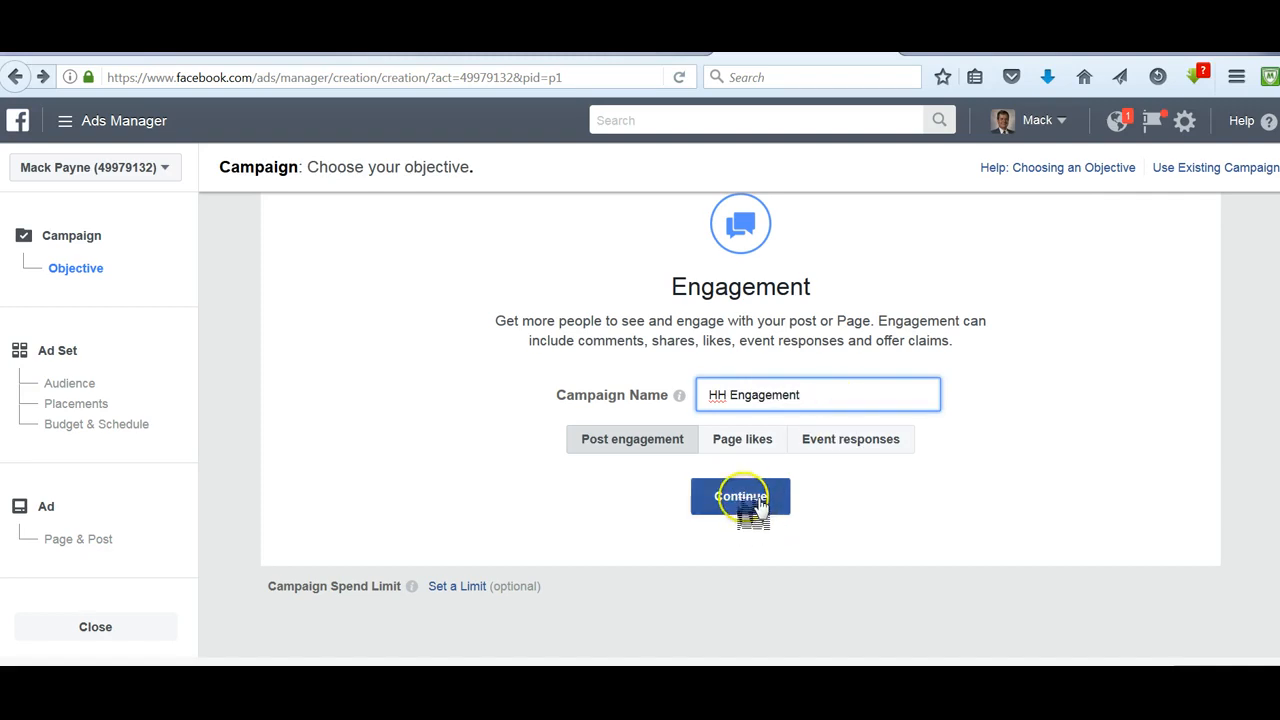
left_click(758, 500)
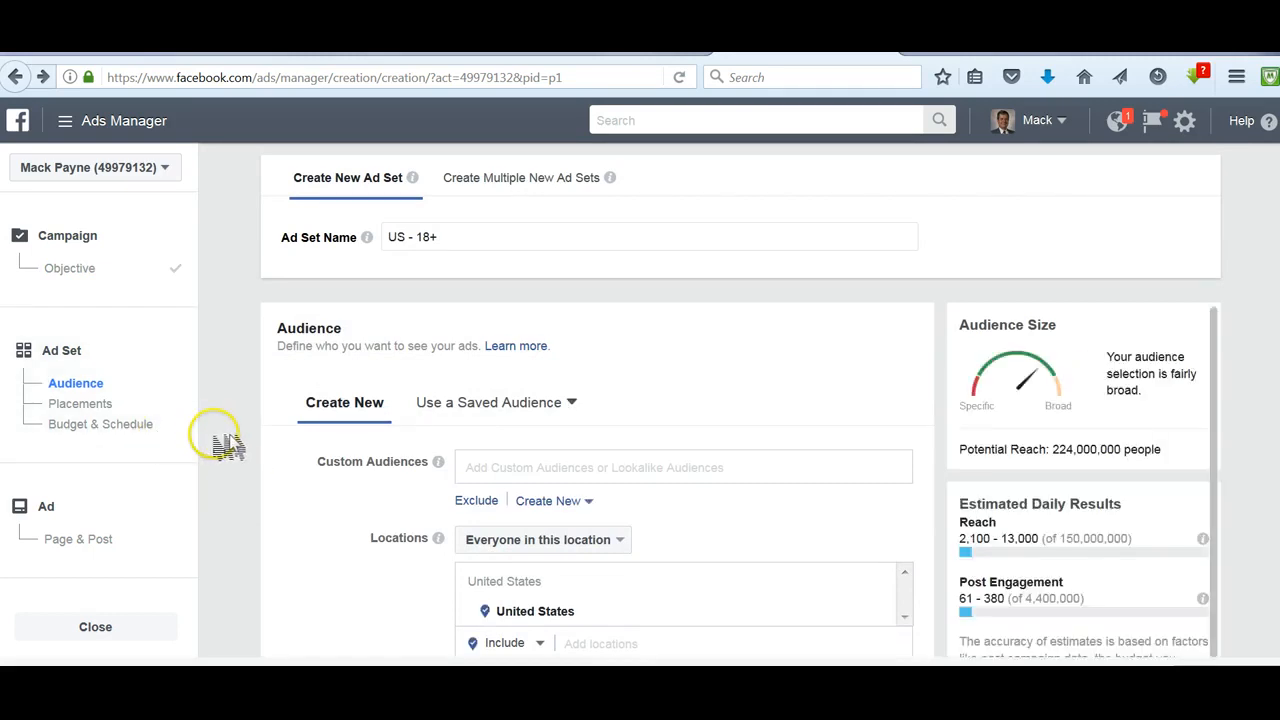
- Replace the United States audience location with Sebring, Florida, United States
scroll(228, 450, "down", 2)
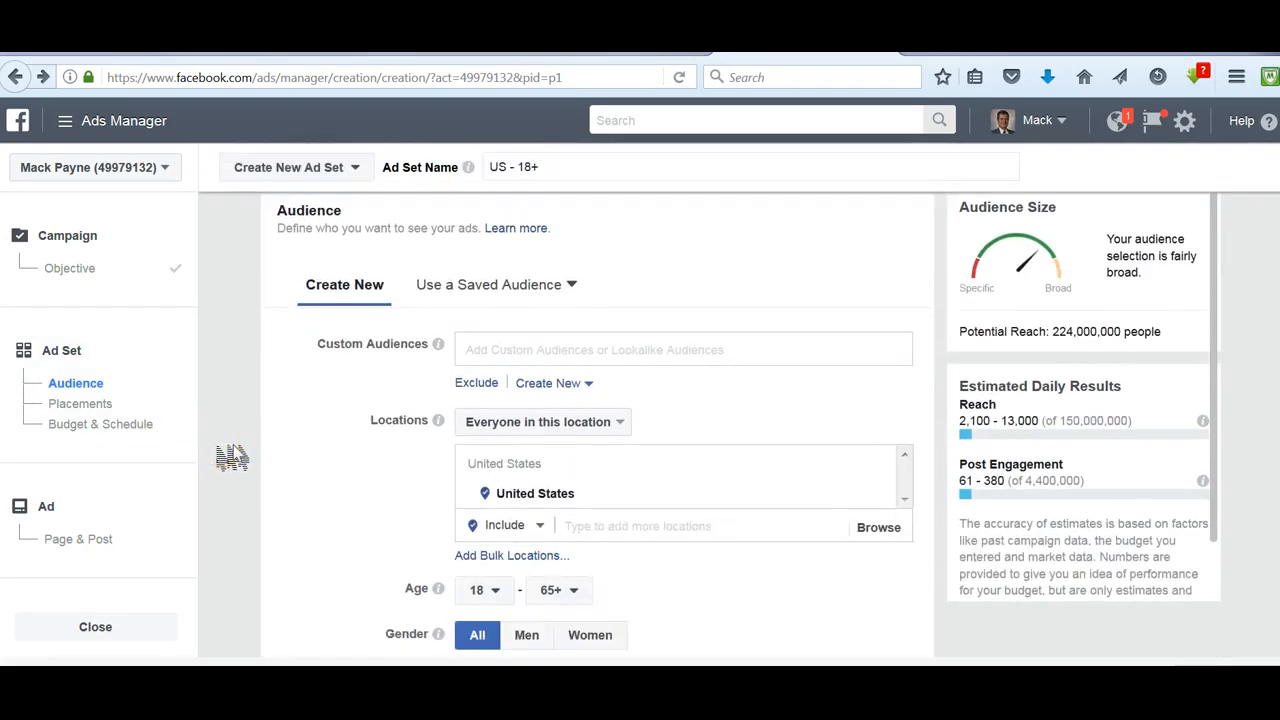
scroll(230, 452, "down", 1)
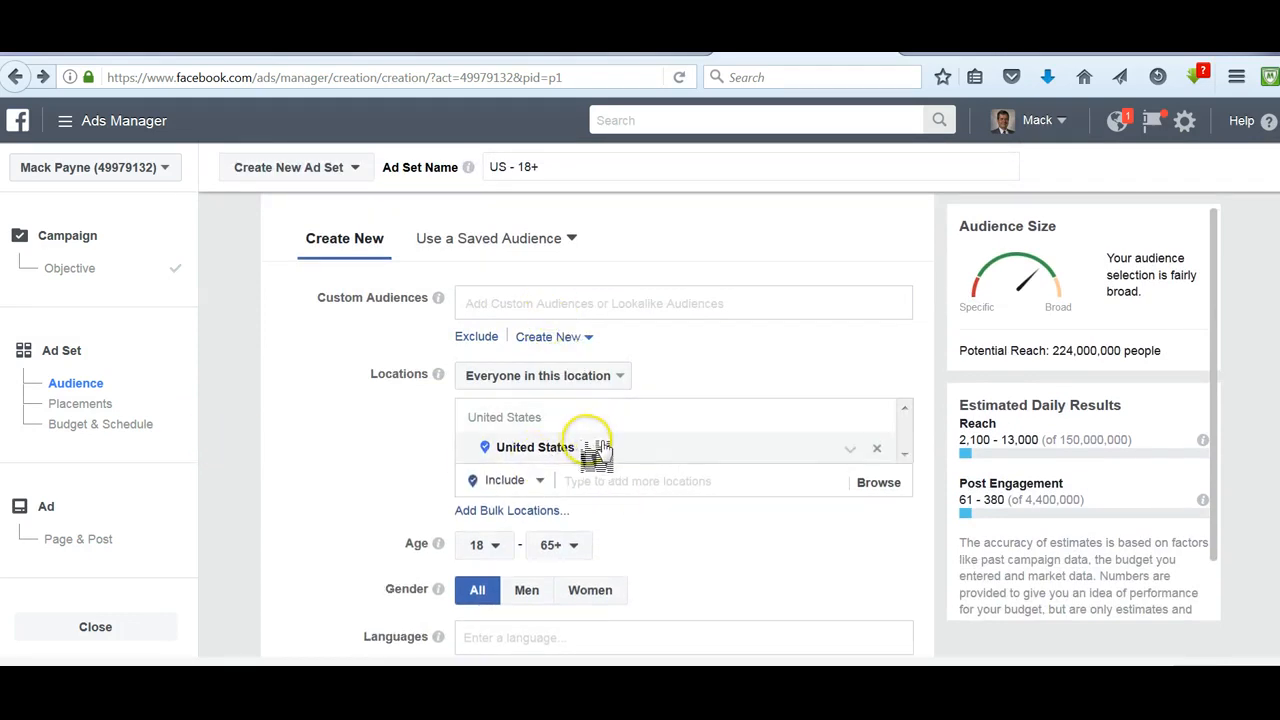
left_click(880, 452)
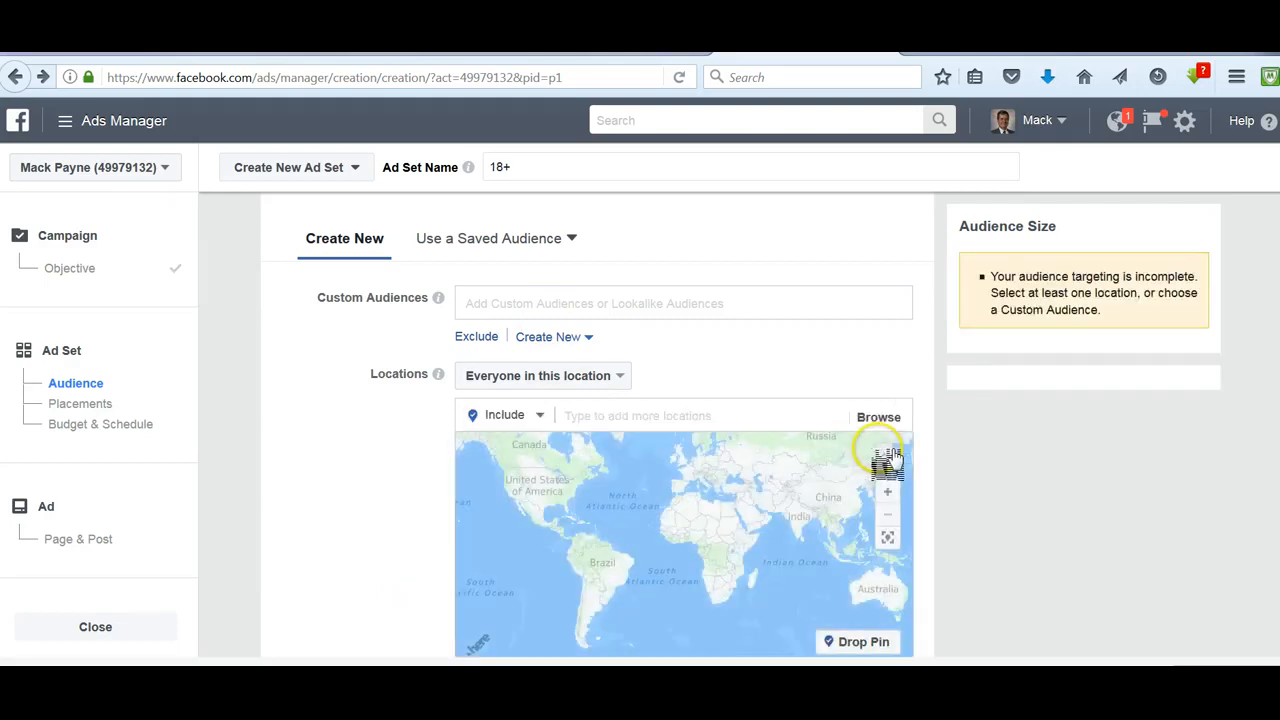
left_click(615, 412)
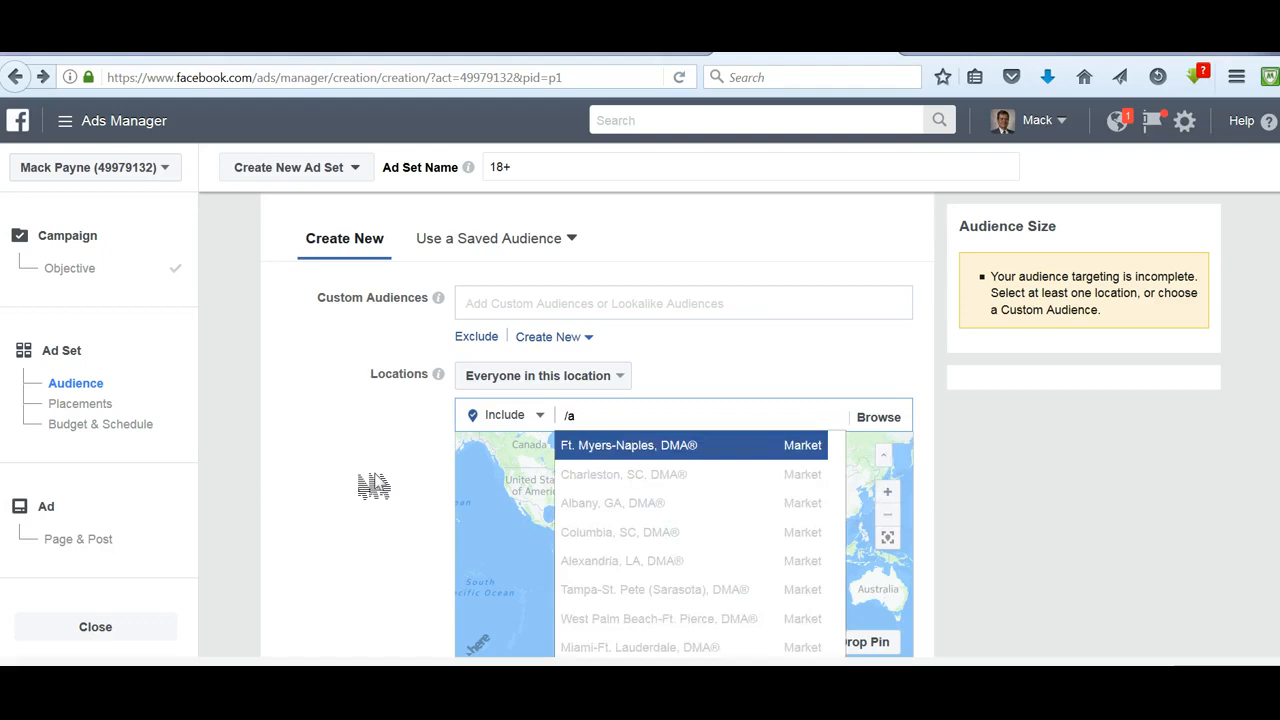
key("BackSpace")
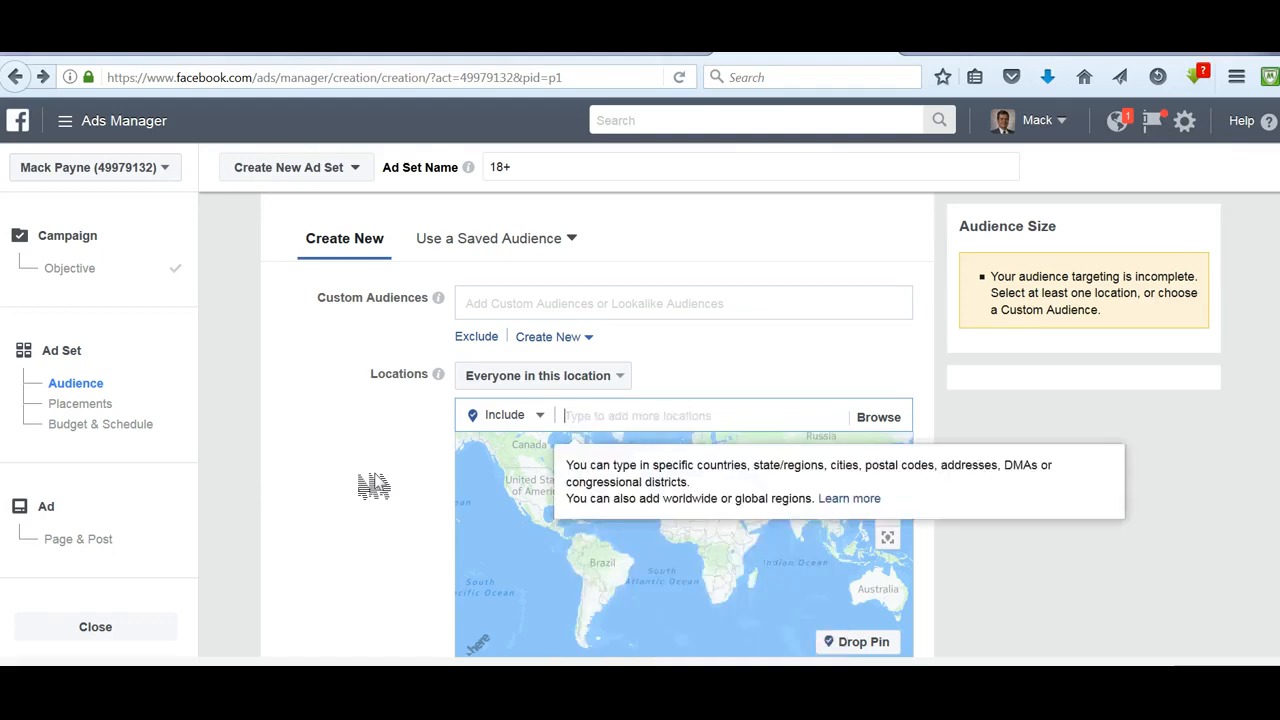
type("A")
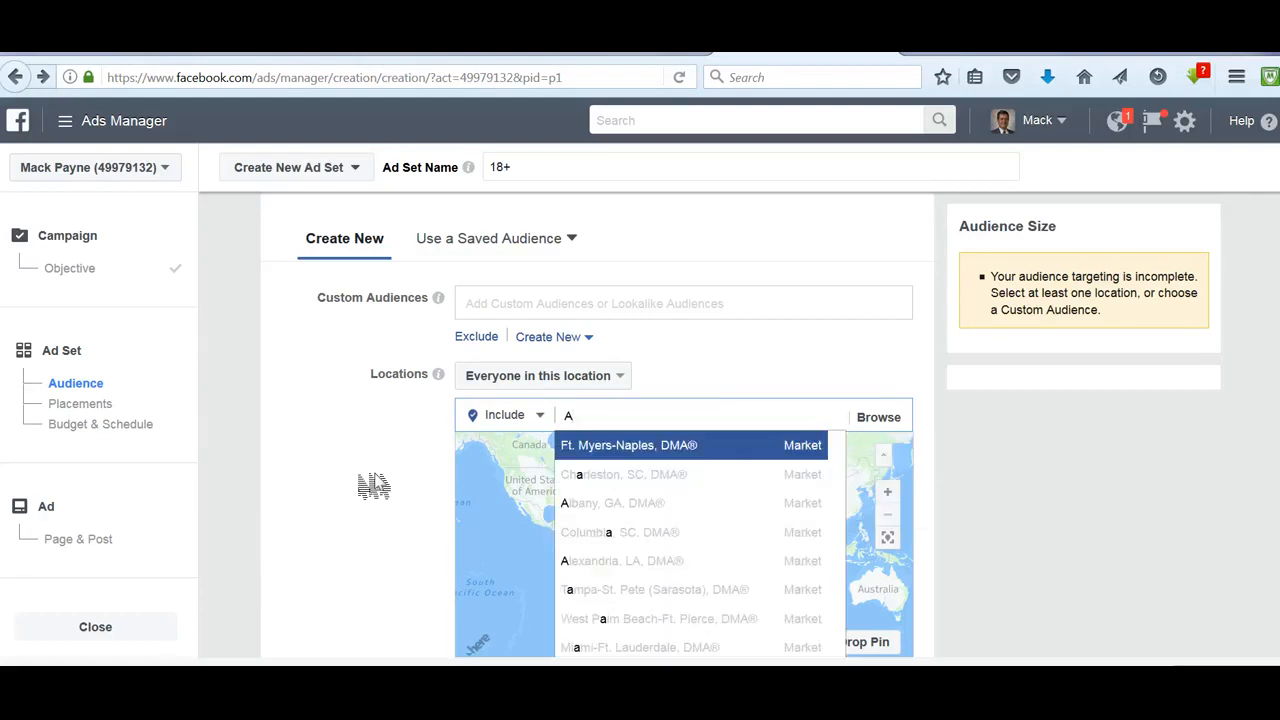
key("BackSpace")
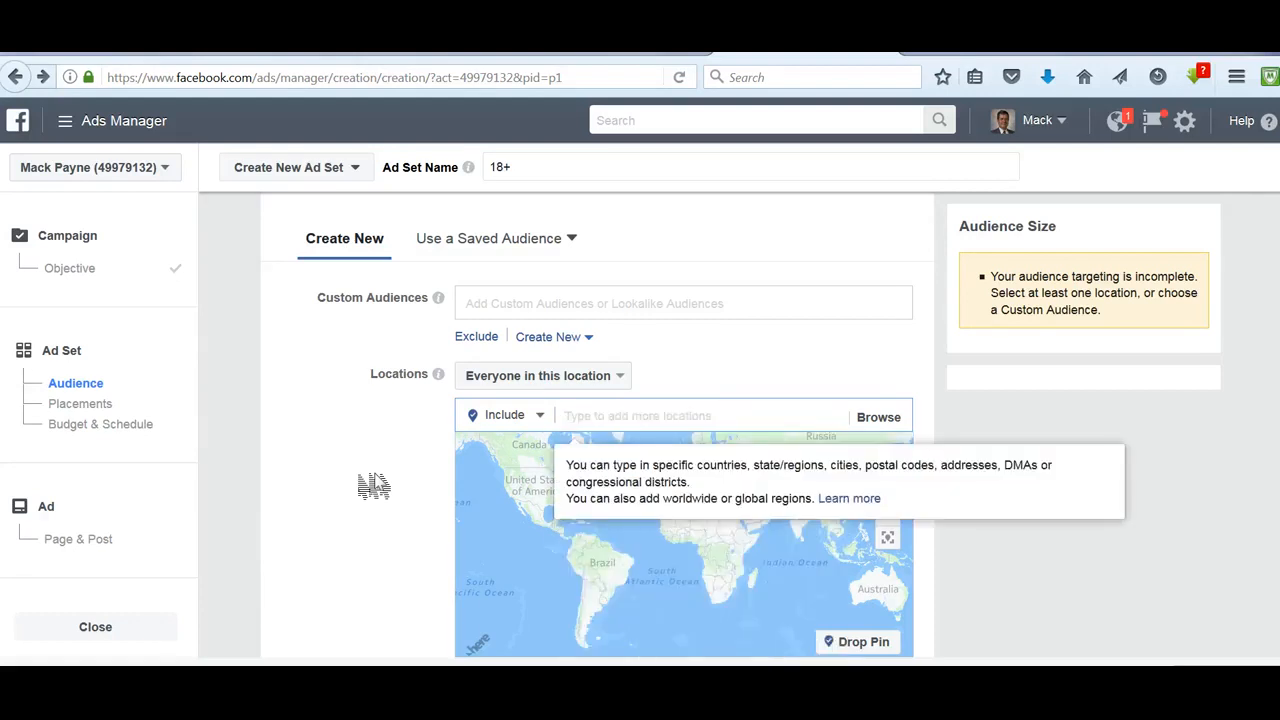
type("Sebrin")
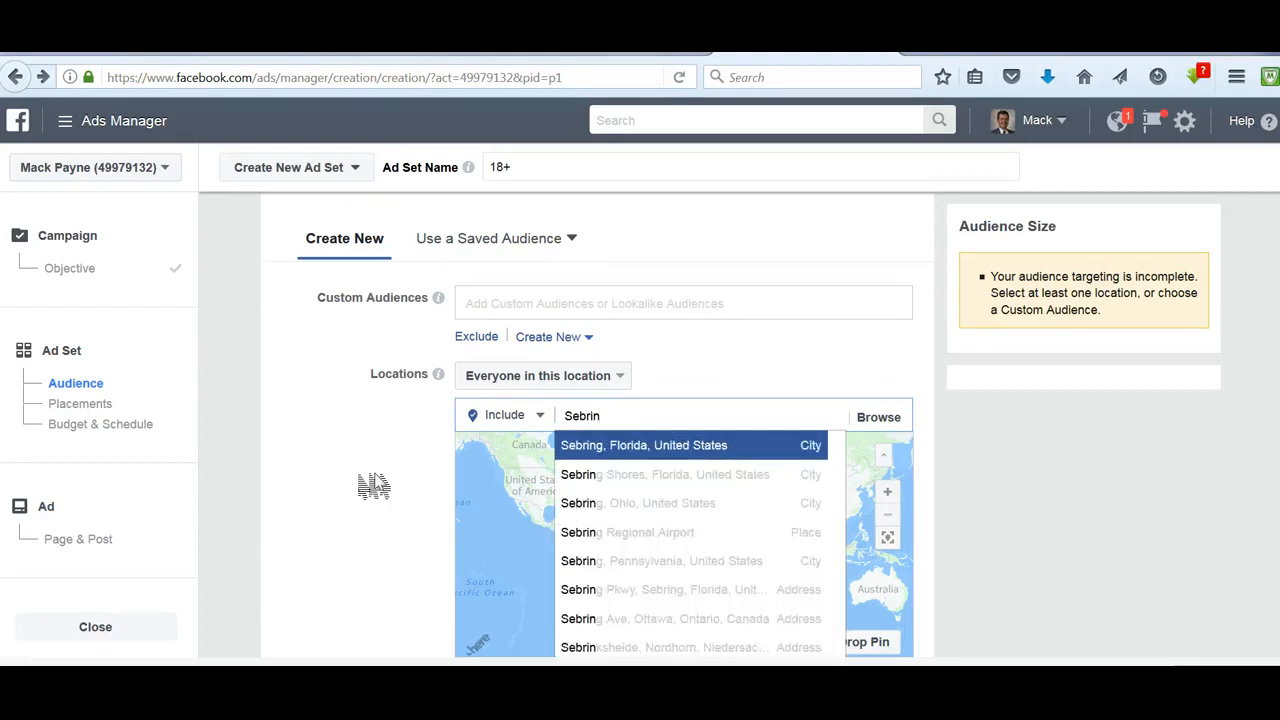
left_click(680, 452)
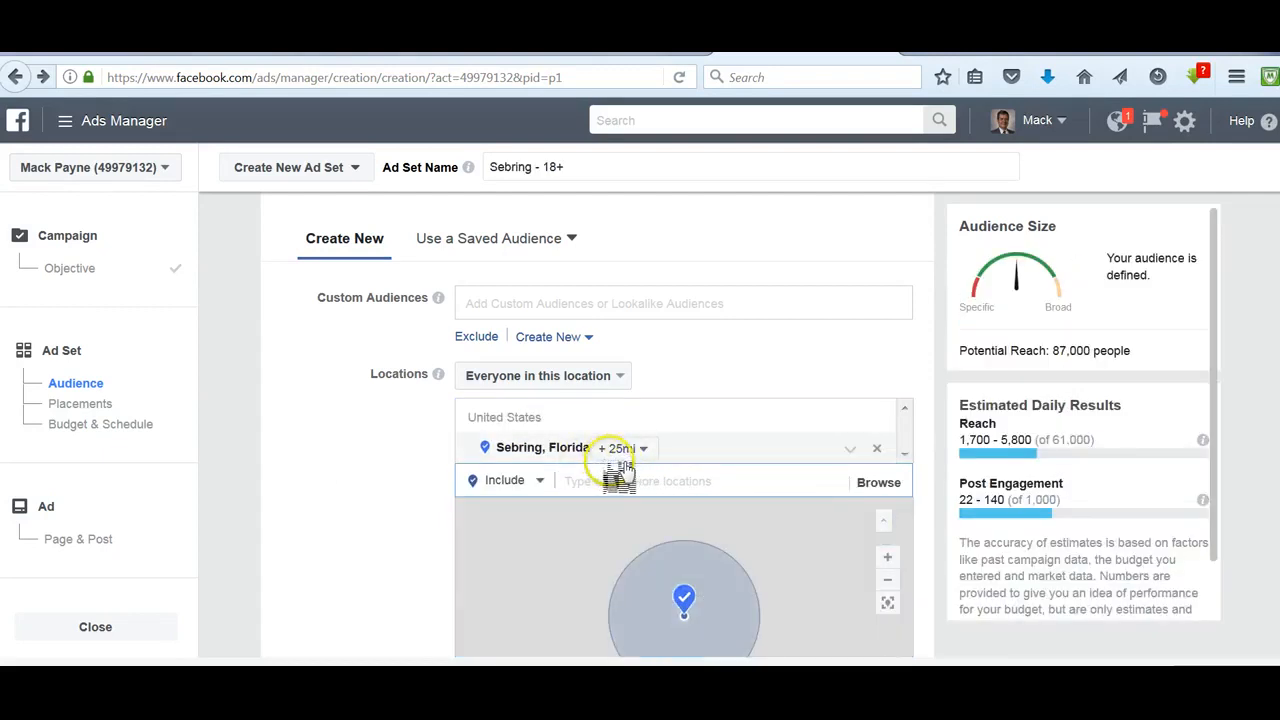
- Set the radius around Sebring, Florida to 10 miles
left_click(648, 449)
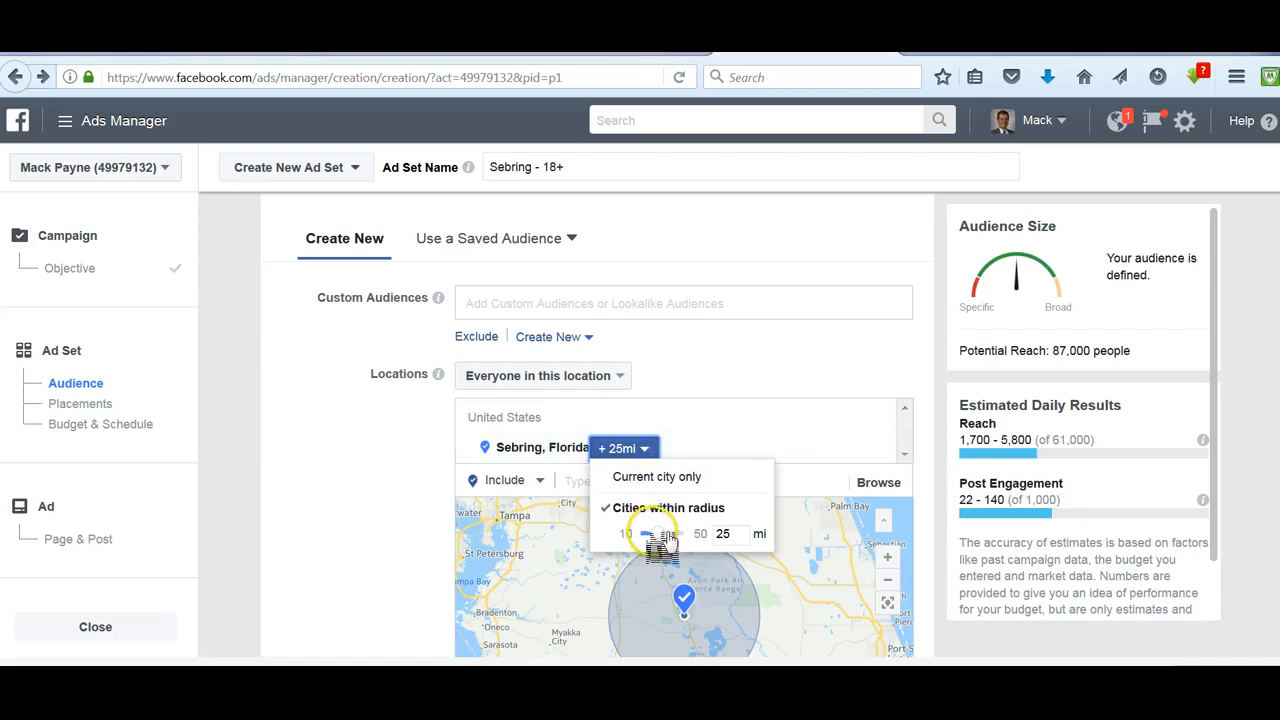
left_click_drag(653, 540, 648, 548)
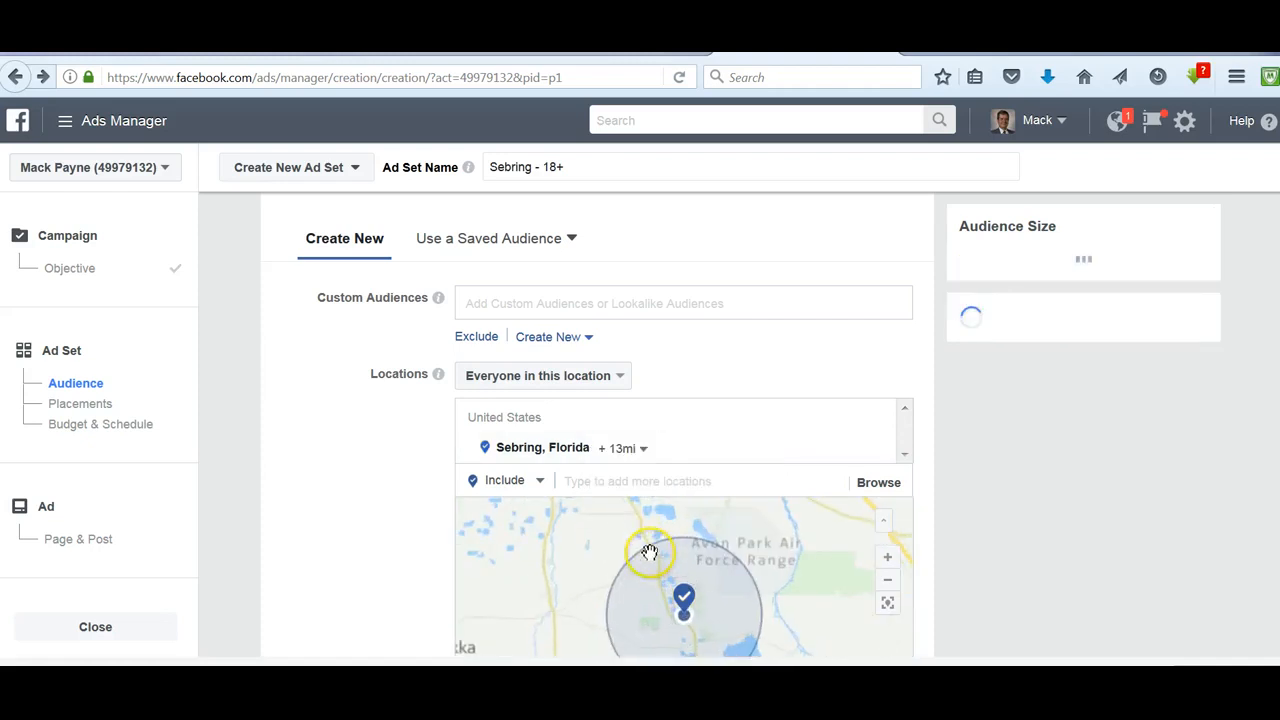
left_click(640, 449)
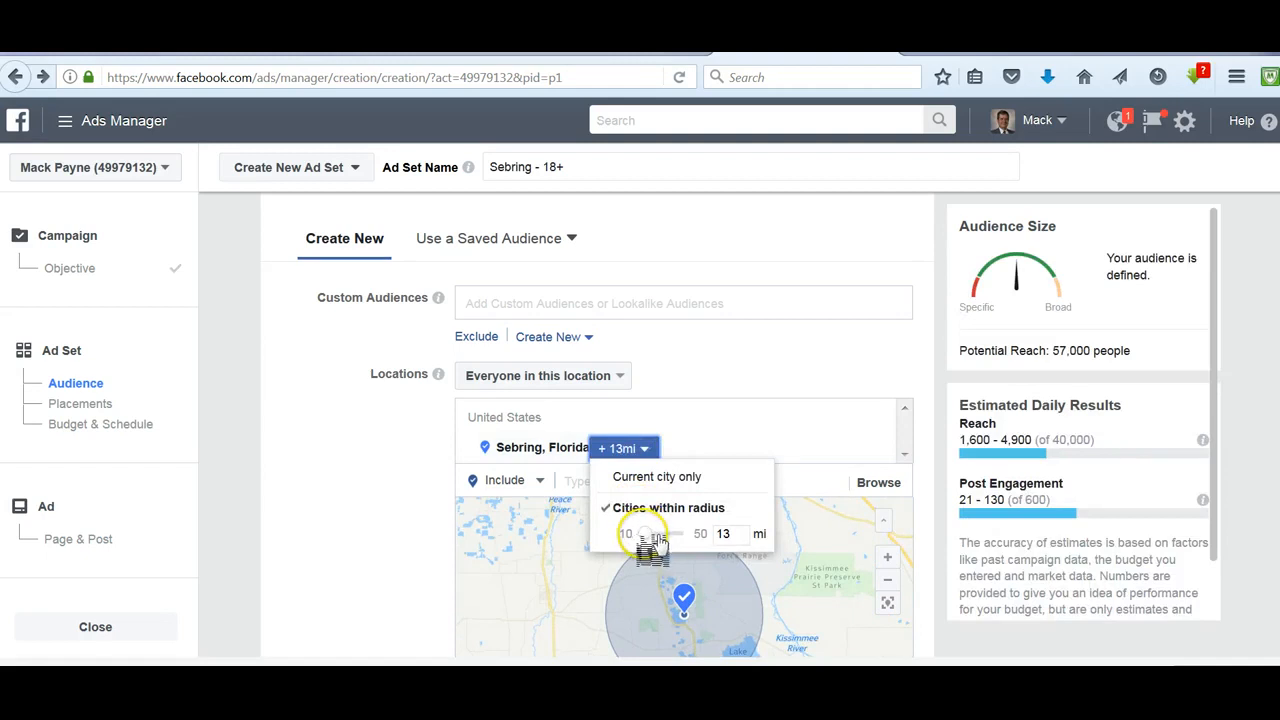
left_click_drag(648, 542, 643, 541)
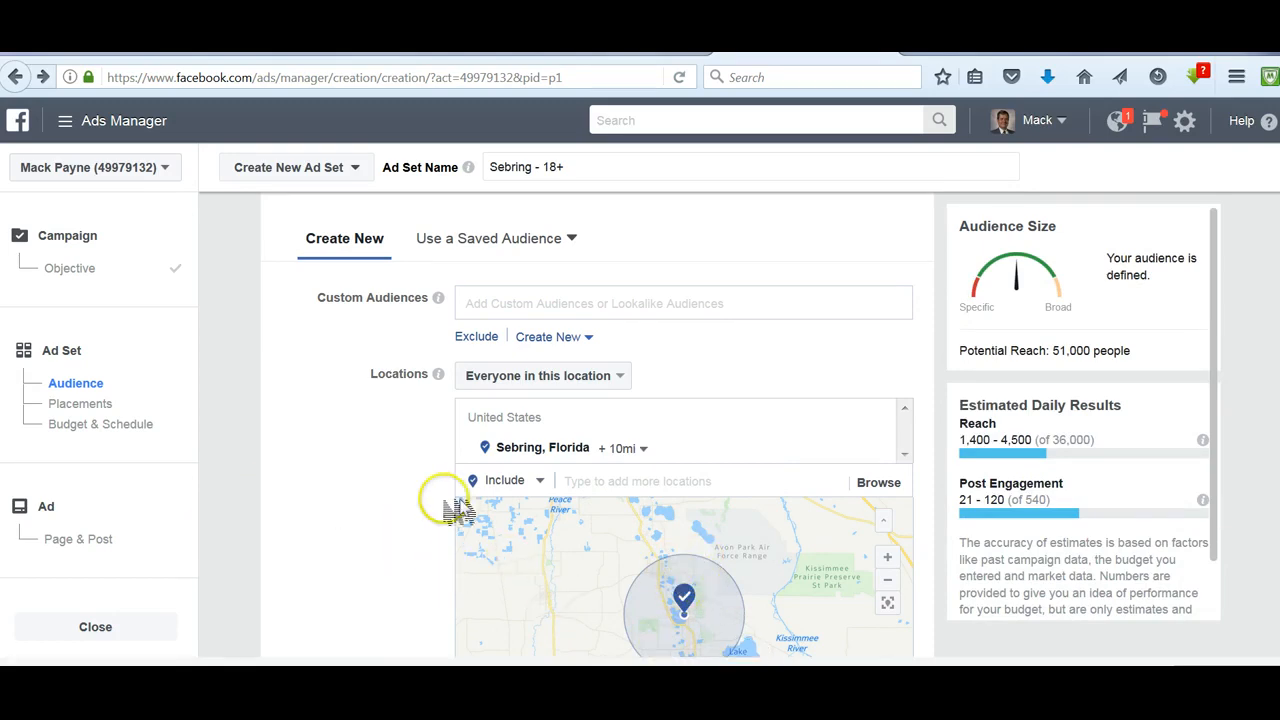
- Set the minimum audience age to 40
scroll(385, 495, "down", 3)
scroll(408, 482, "down", 3)
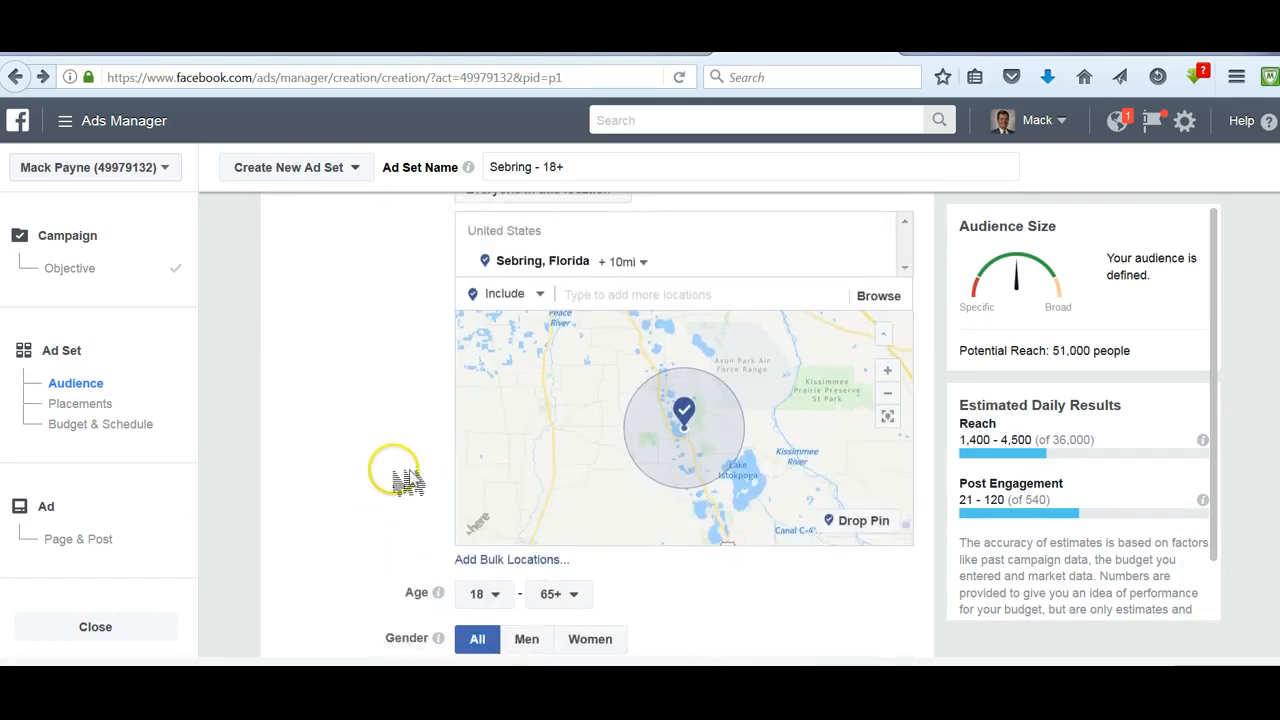
scroll(362, 477, "down", 2)
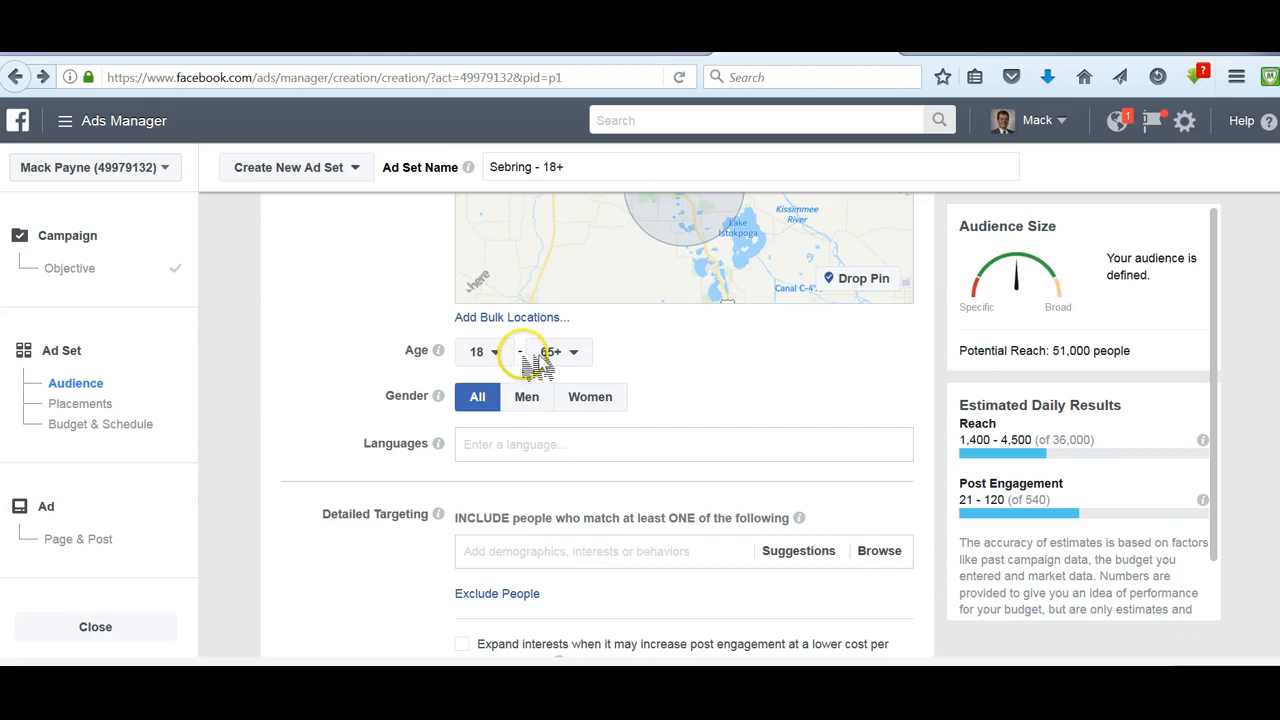
left_click(482, 351)
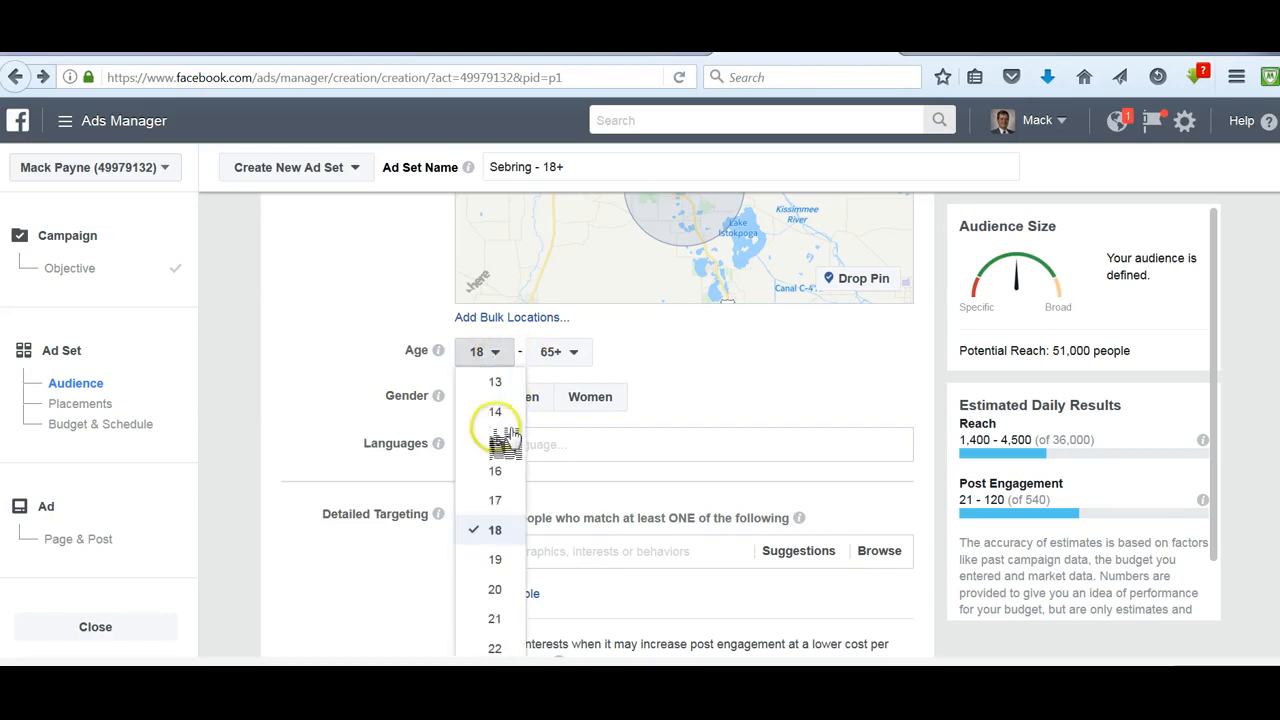
scroll(495, 537, "down", 6)
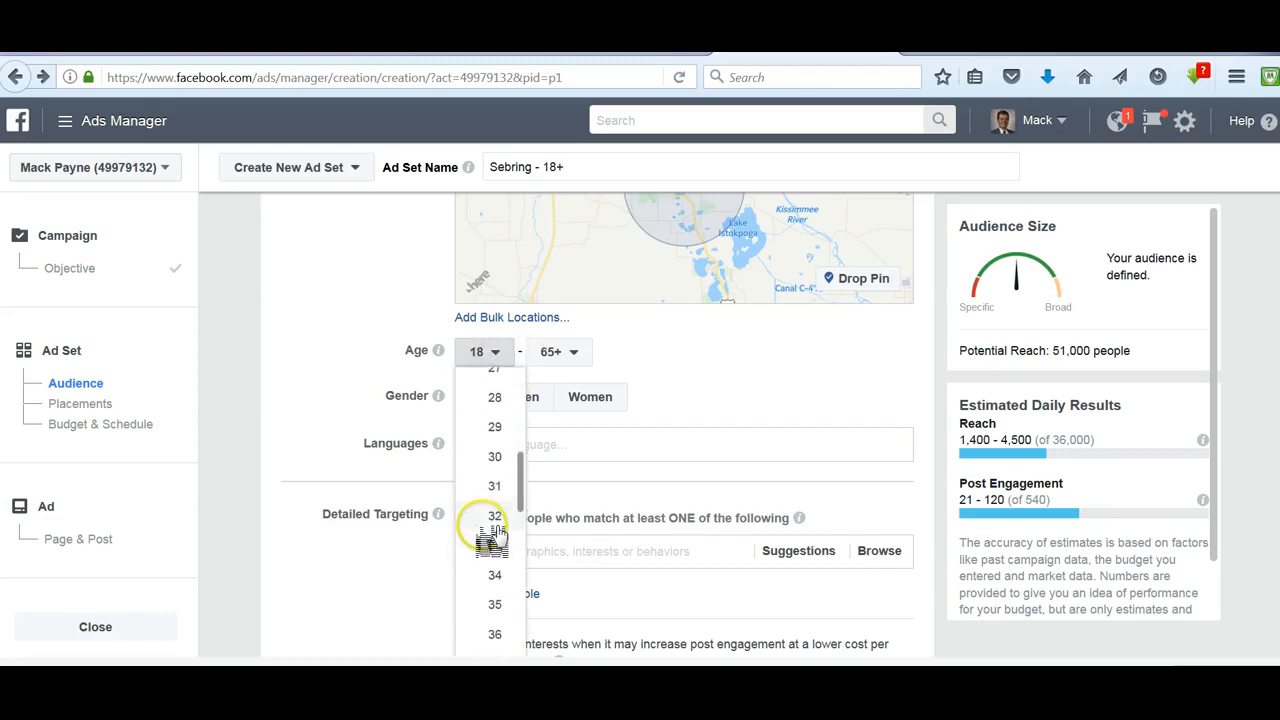
scroll(495, 537, "down", 1)
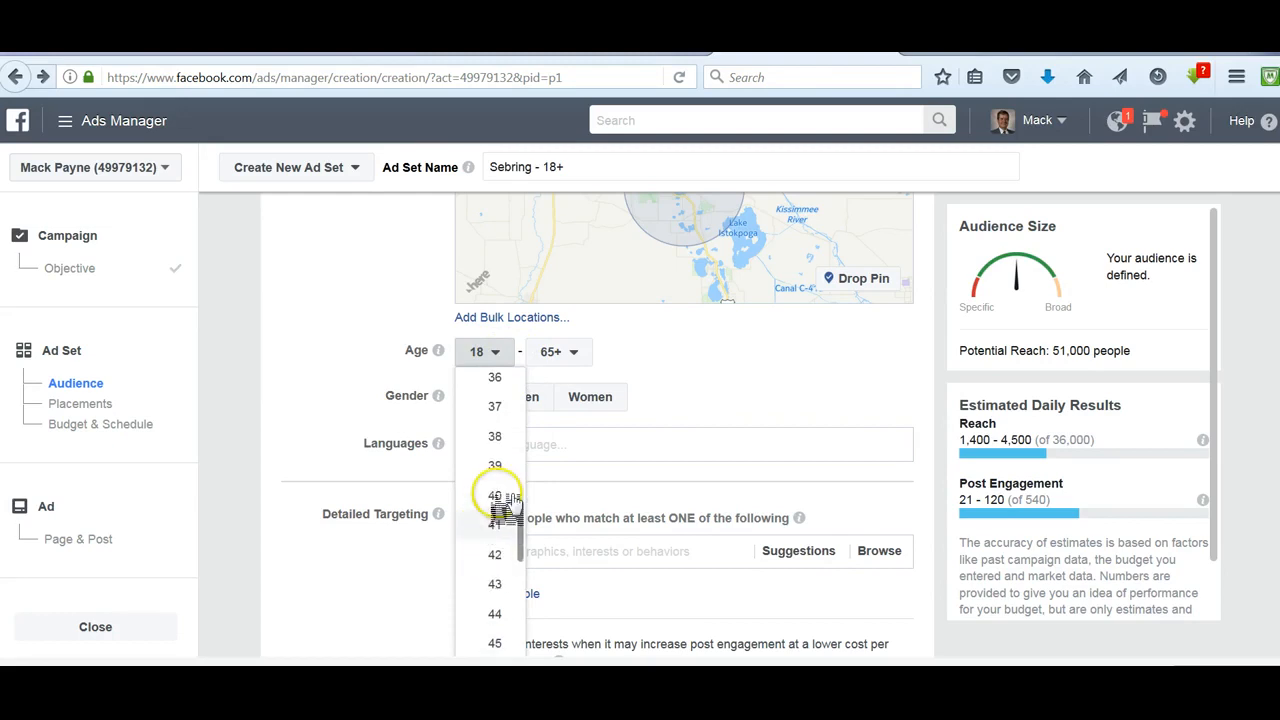
left_click(506, 504)
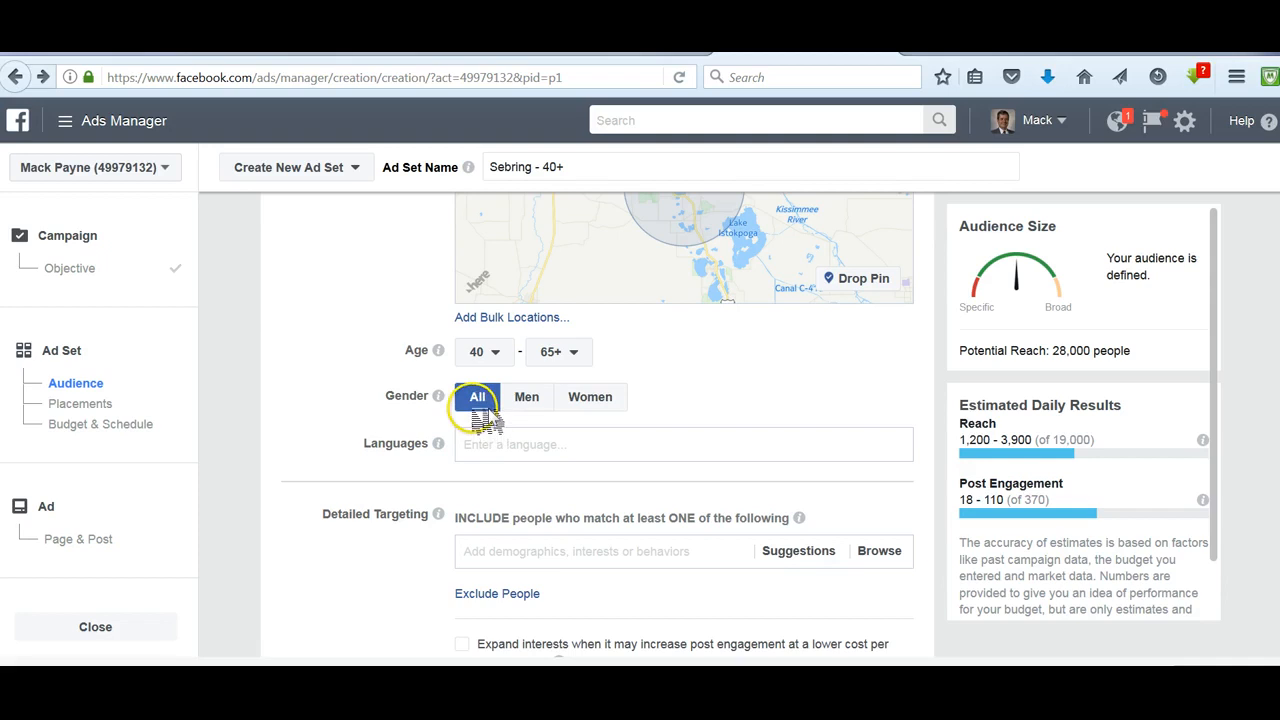
- Add English (All) as the audience language
left_click(544, 446)
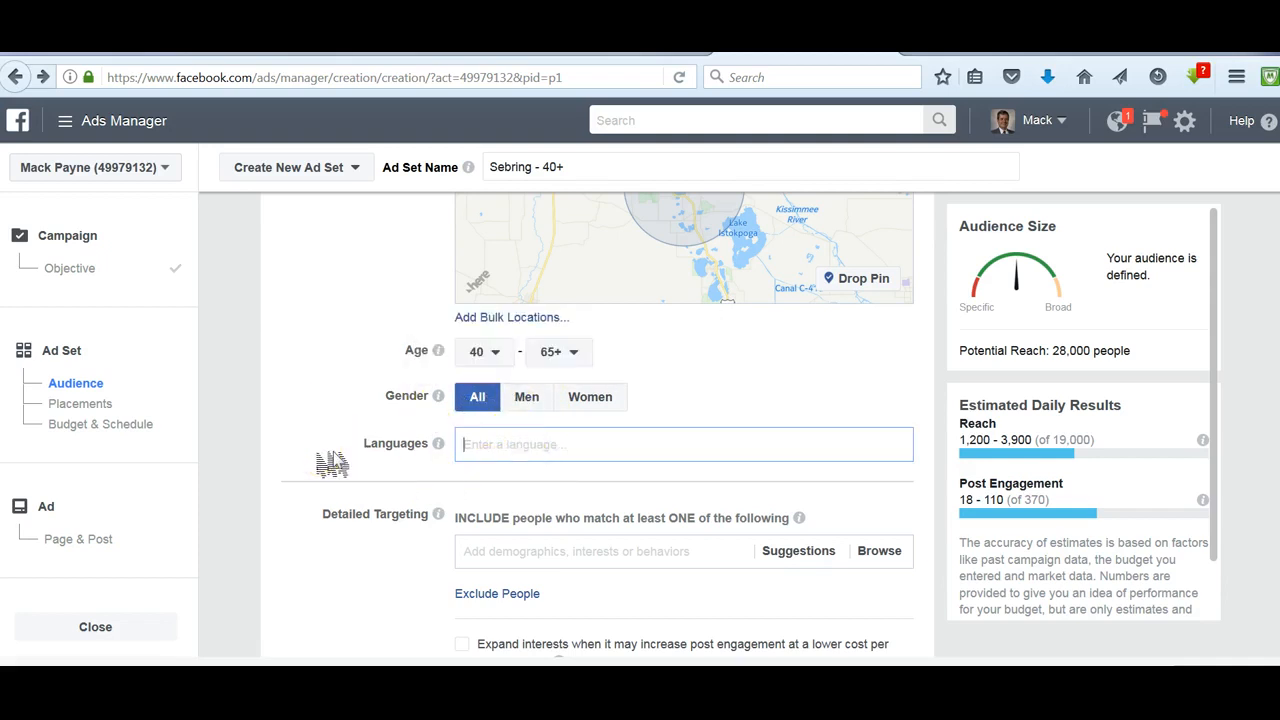
type("What")
key("BackSpace")
key("BackSpace")
key("BackSpace")
key("BackSpace")
type("Eng")
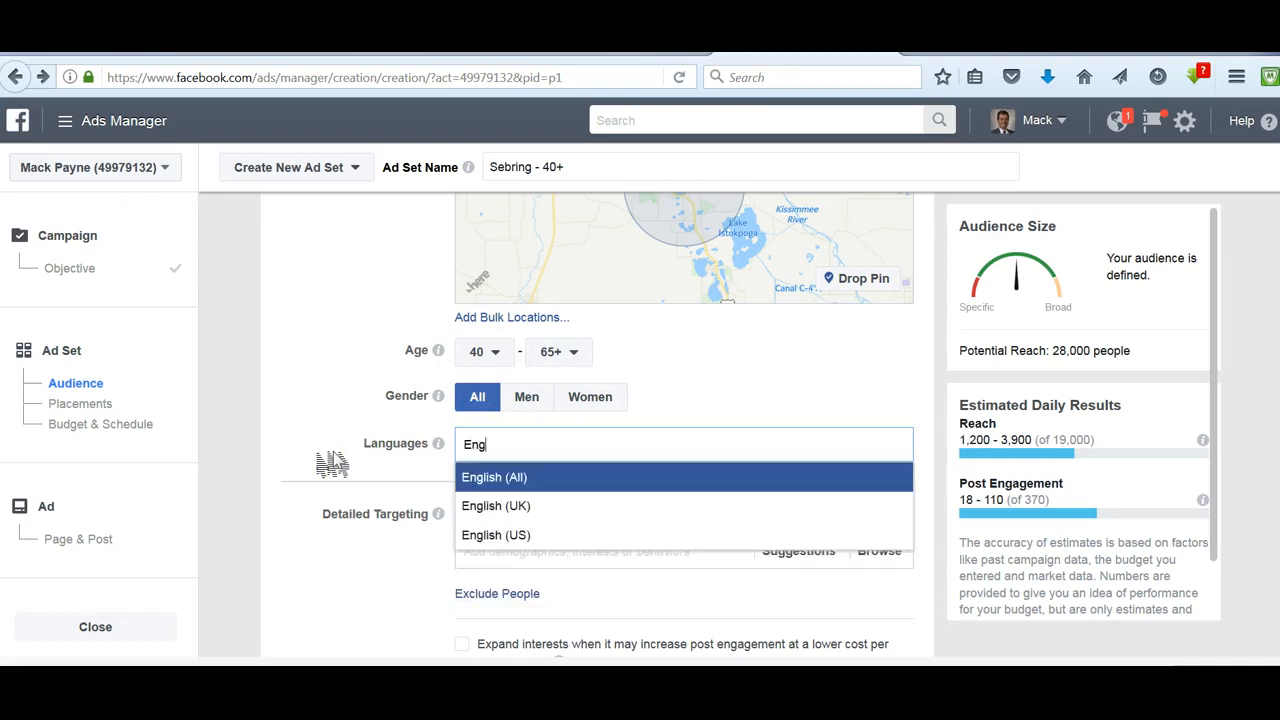
left_click(505, 481)
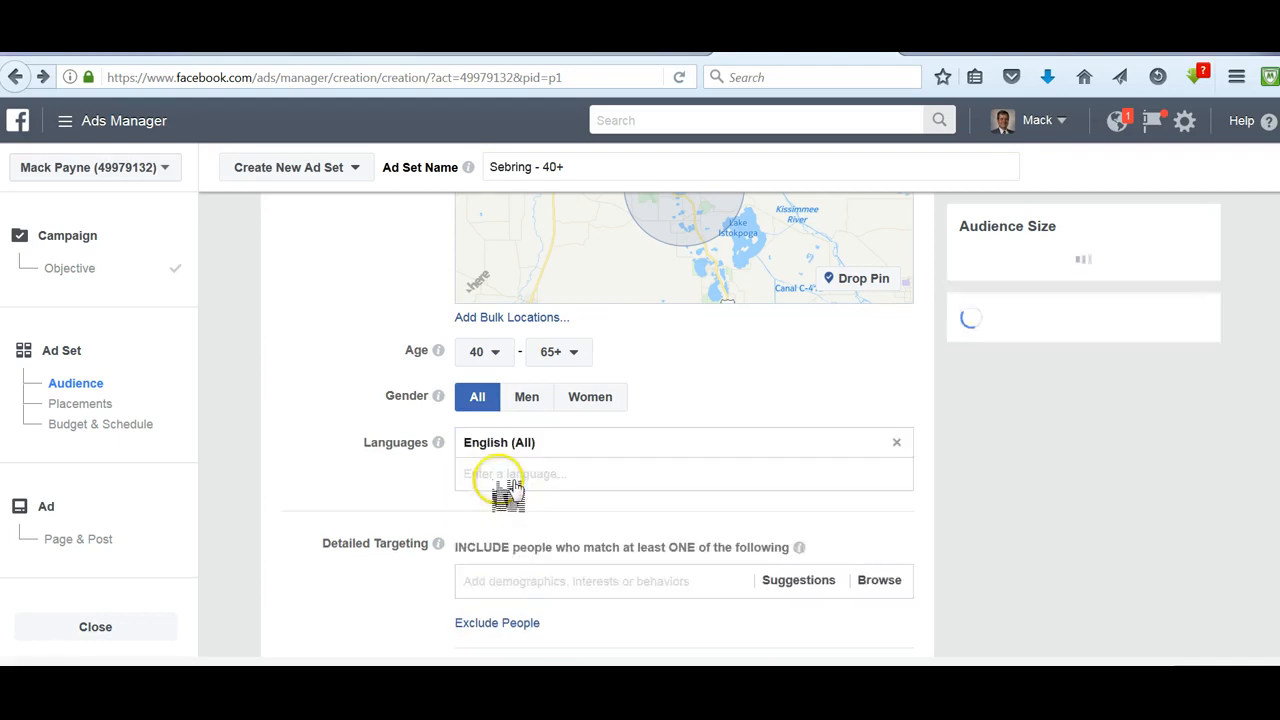
- Browse the Demographics > Education > Education Level categories and add High school grad to detailed targeting
scroll(365, 568, "down", 1)
scroll(368, 567, "down", 1)
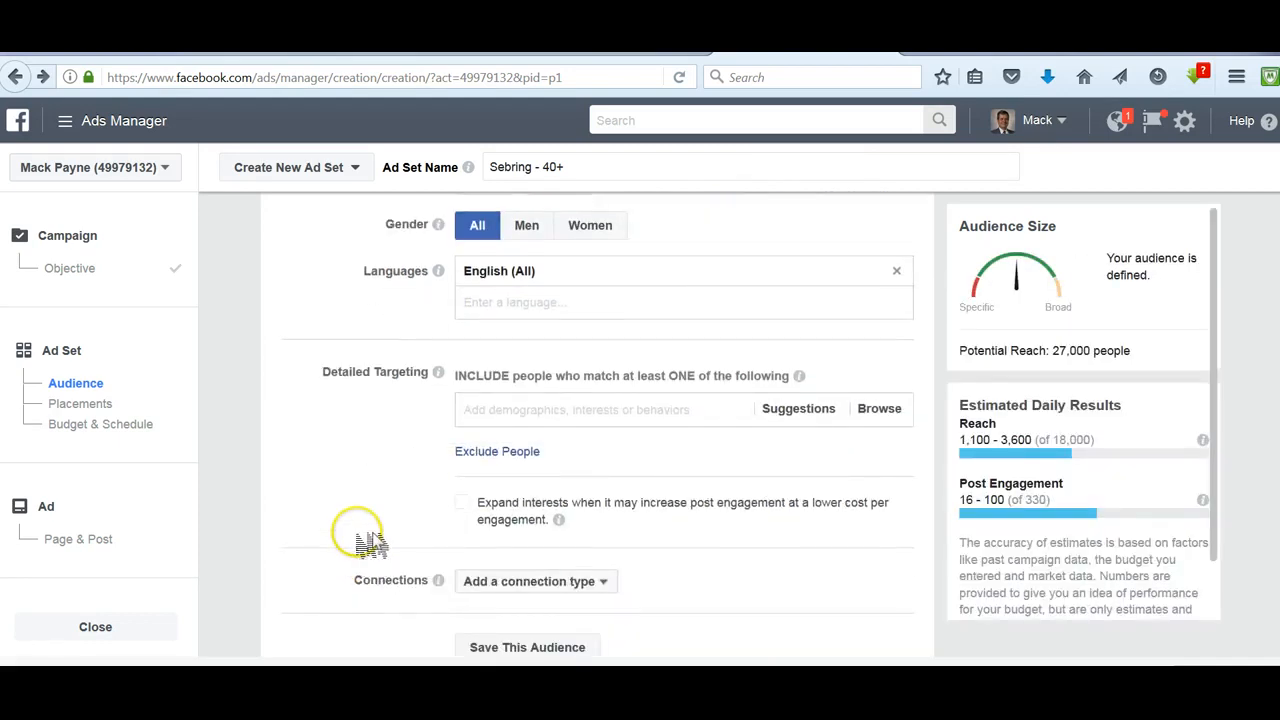
scroll(340, 512, "down", 1)
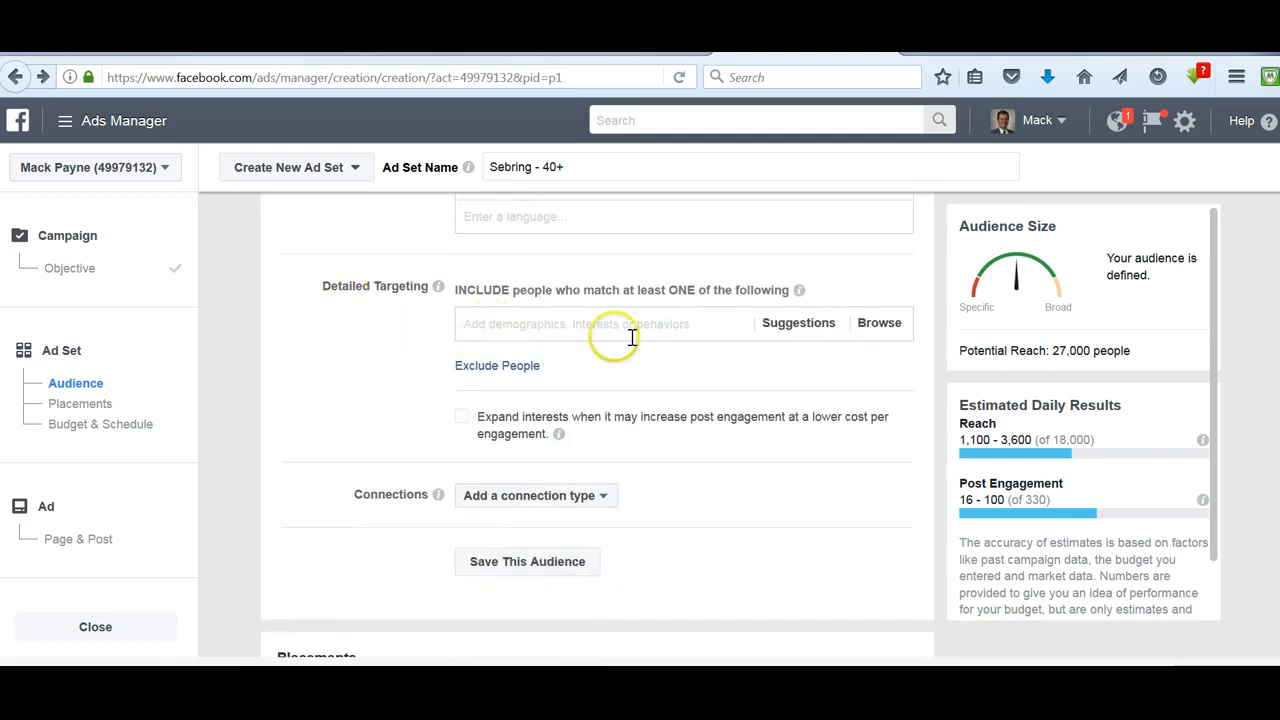
left_click(880, 323)
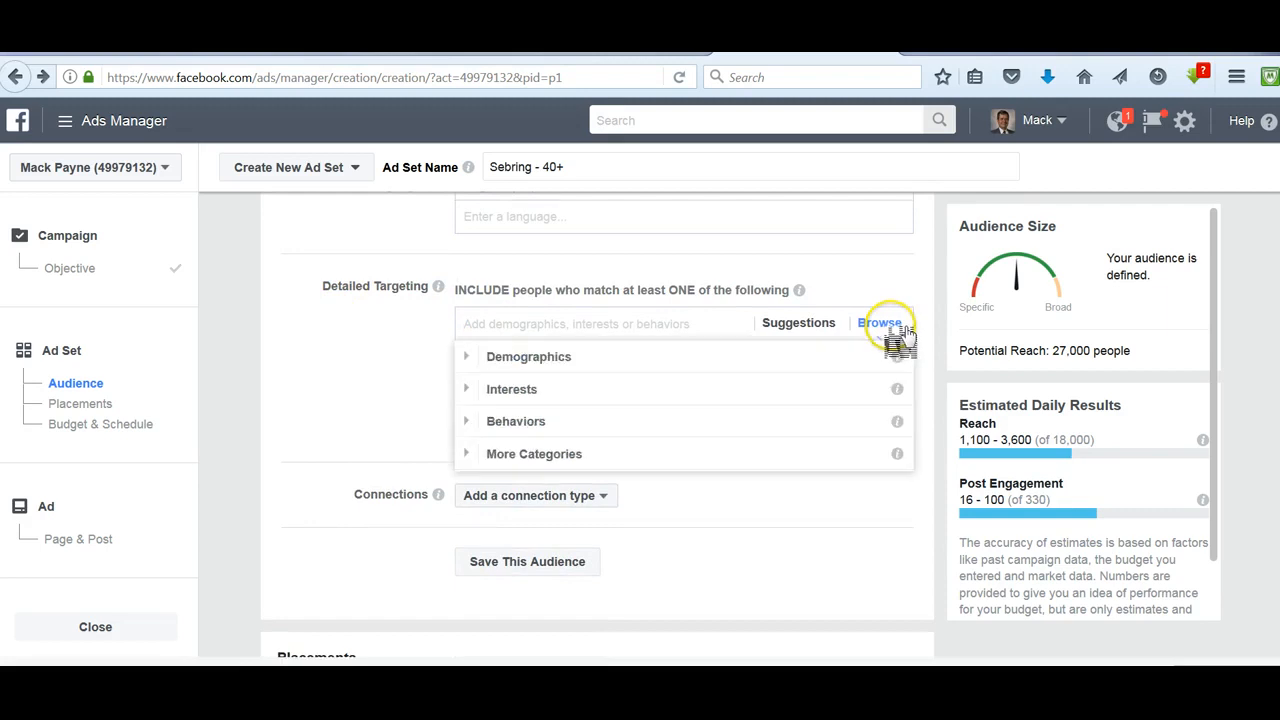
left_click(540, 365)
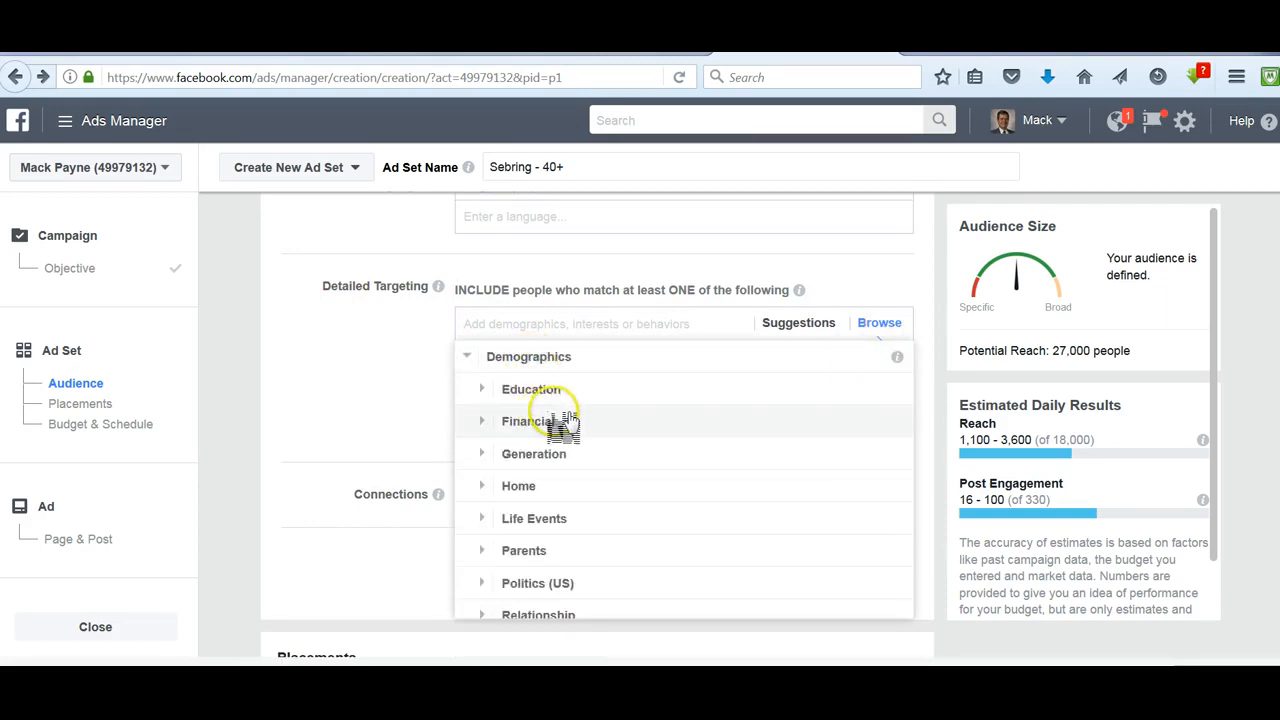
left_click(532, 395)
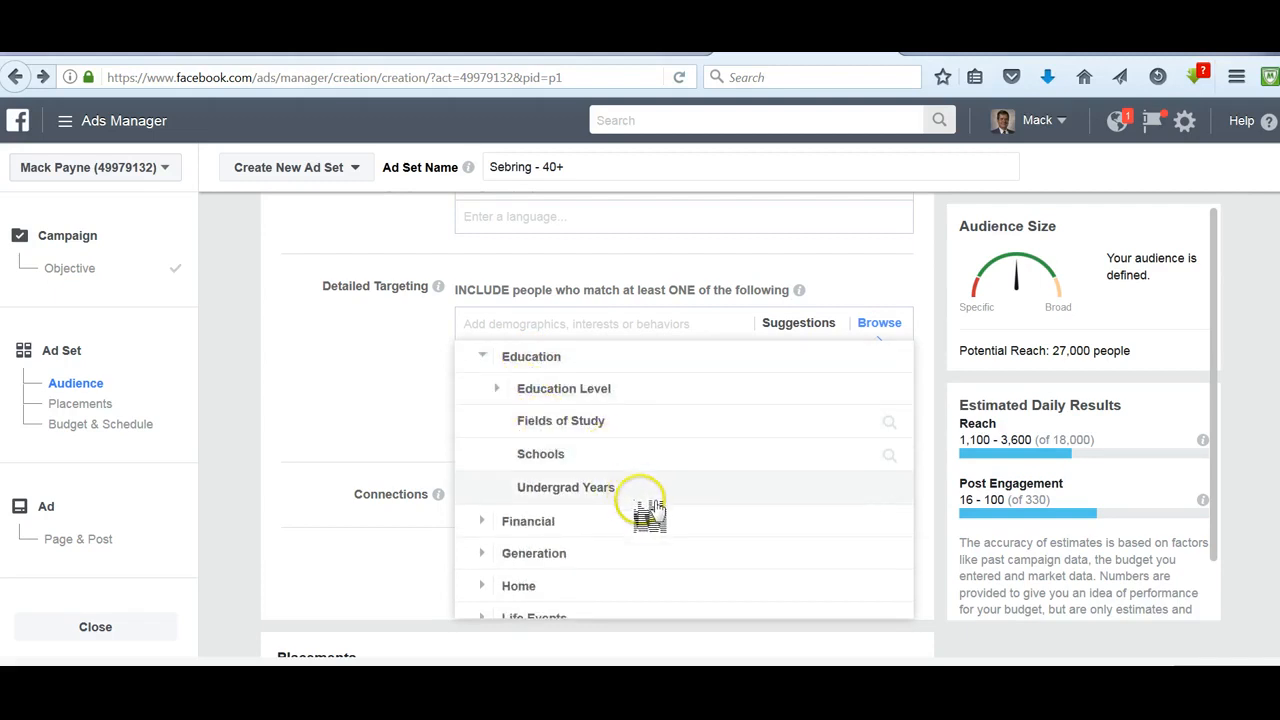
left_click(562, 392)
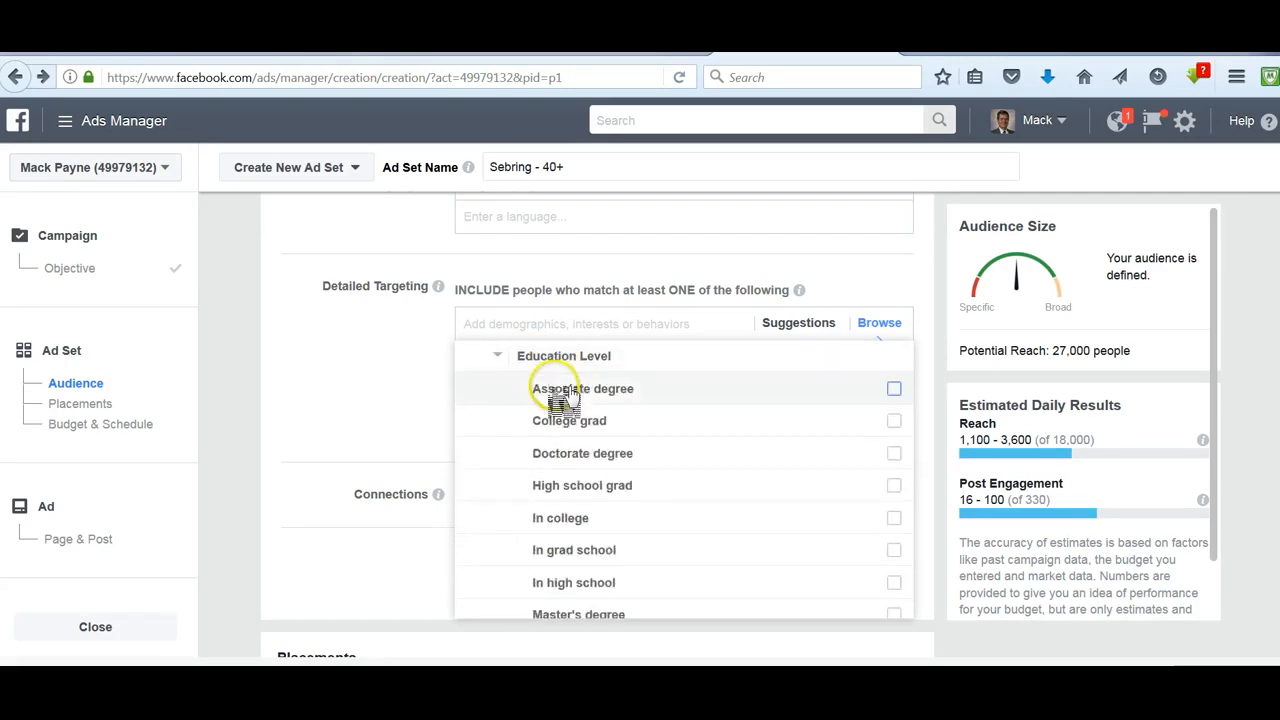
left_click(578, 490)
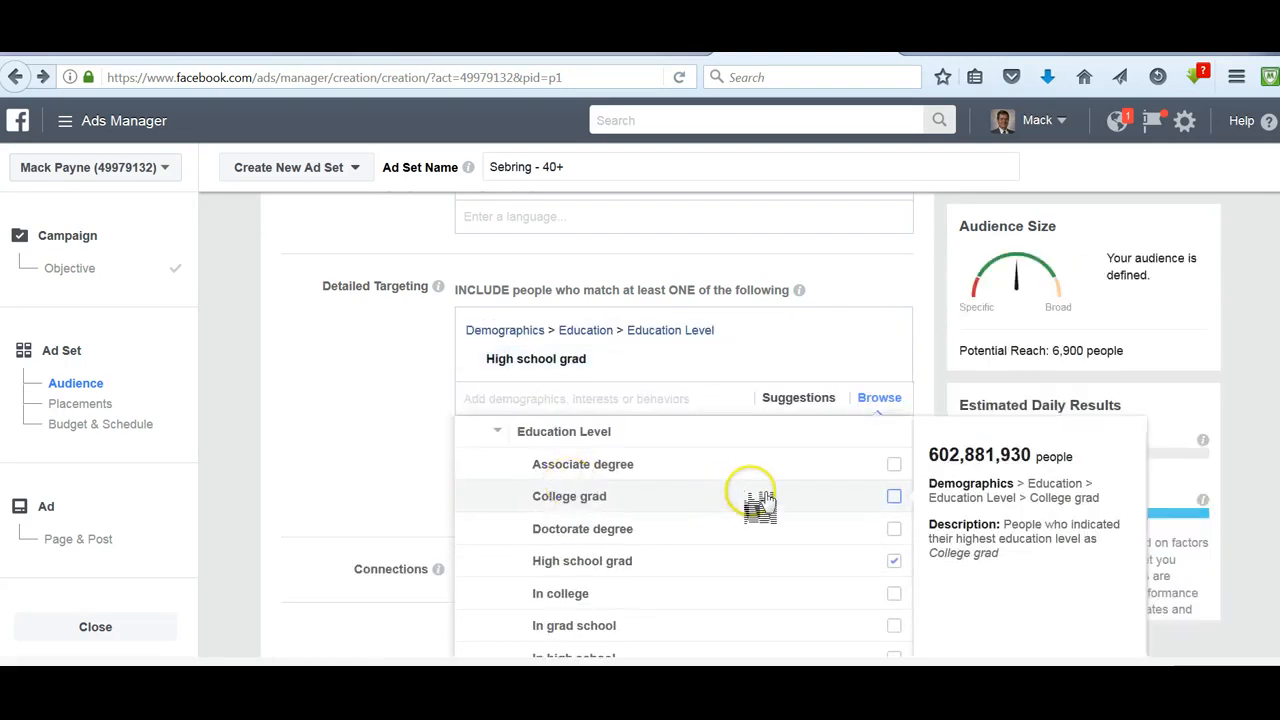
- Add Likely to engage with political content (conservative) from the Politics (US) demographics
scroll(755, 505, "down", 3)
scroll(760, 510, "down", 5)
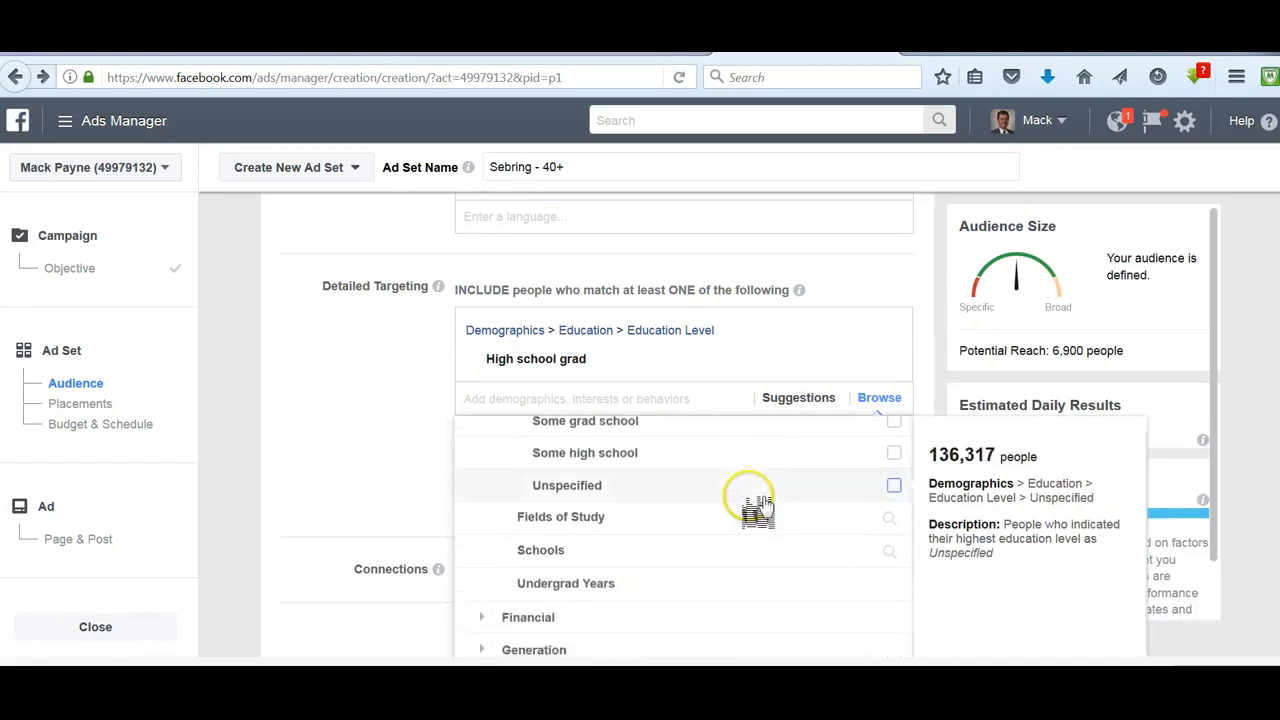
scroll(757, 510, "down", 1)
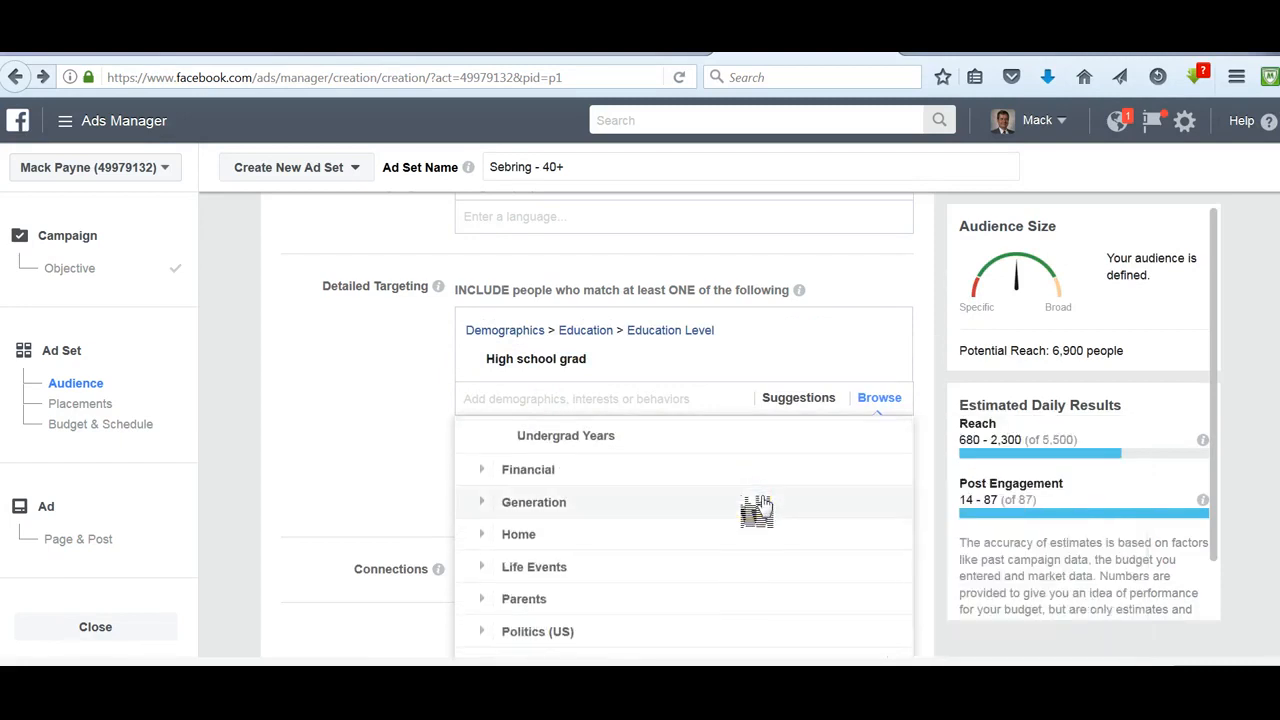
scroll(757, 510, "down", 3)
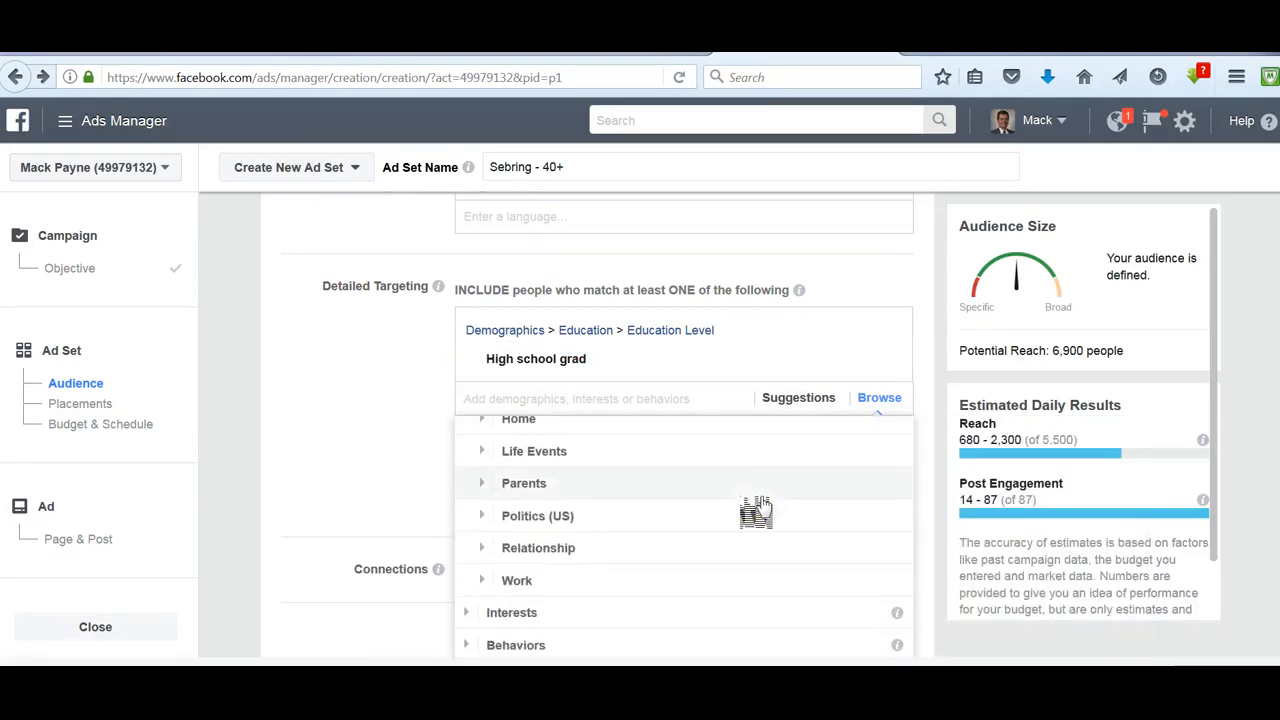
left_click(537, 516)
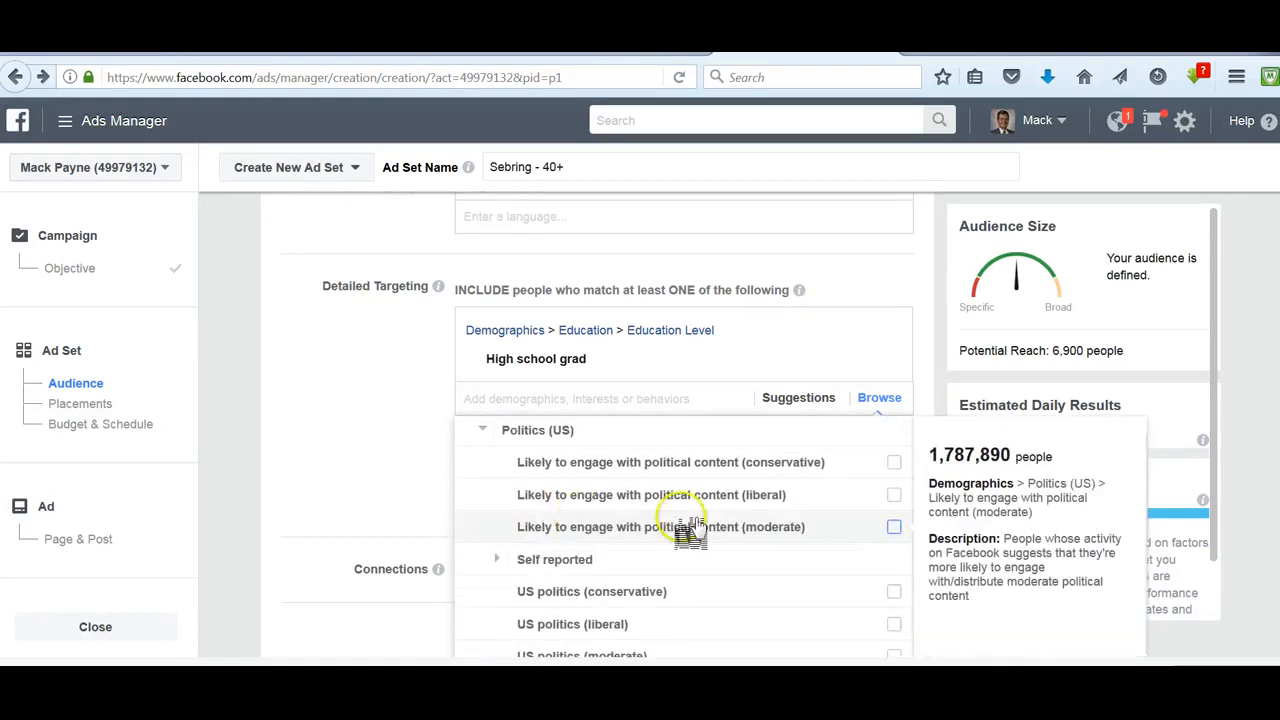
left_click(612, 466)
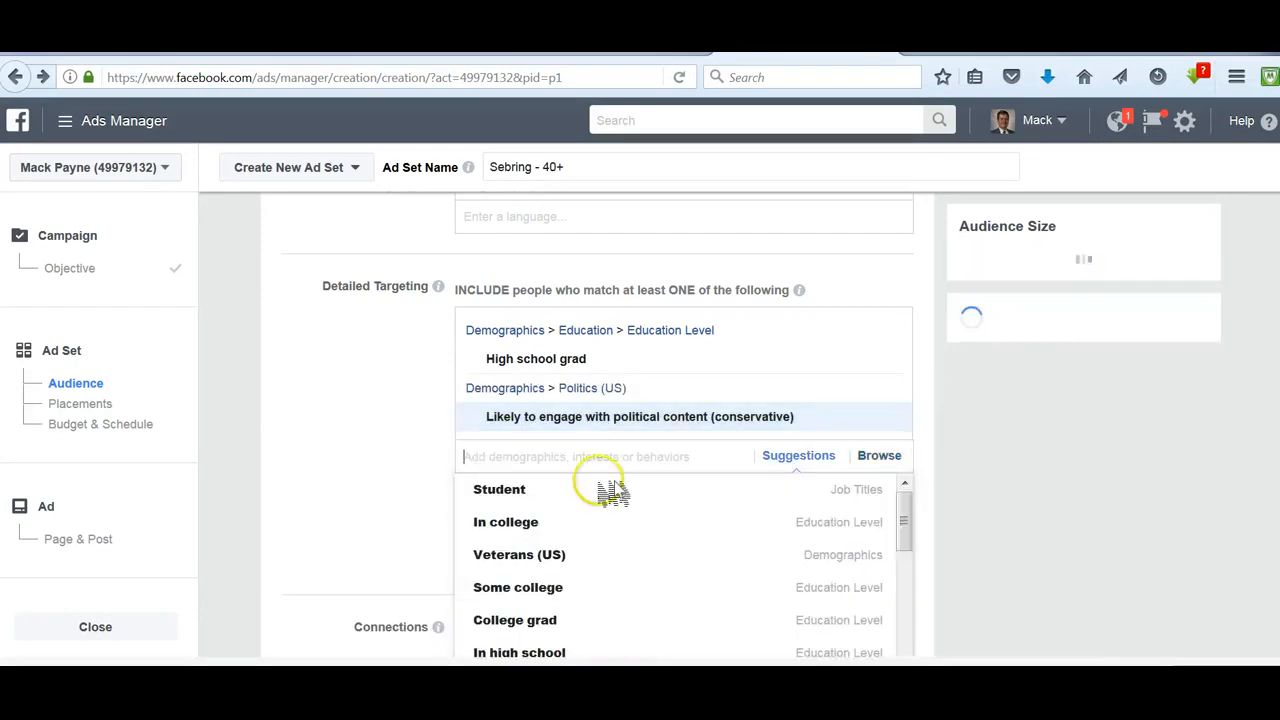
- Add US politics (conservative) from the targeting suggestions
scroll(700, 545, "down", 2)
scroll(700, 545, "up", 2)
scroll(700, 545, "up", 2)
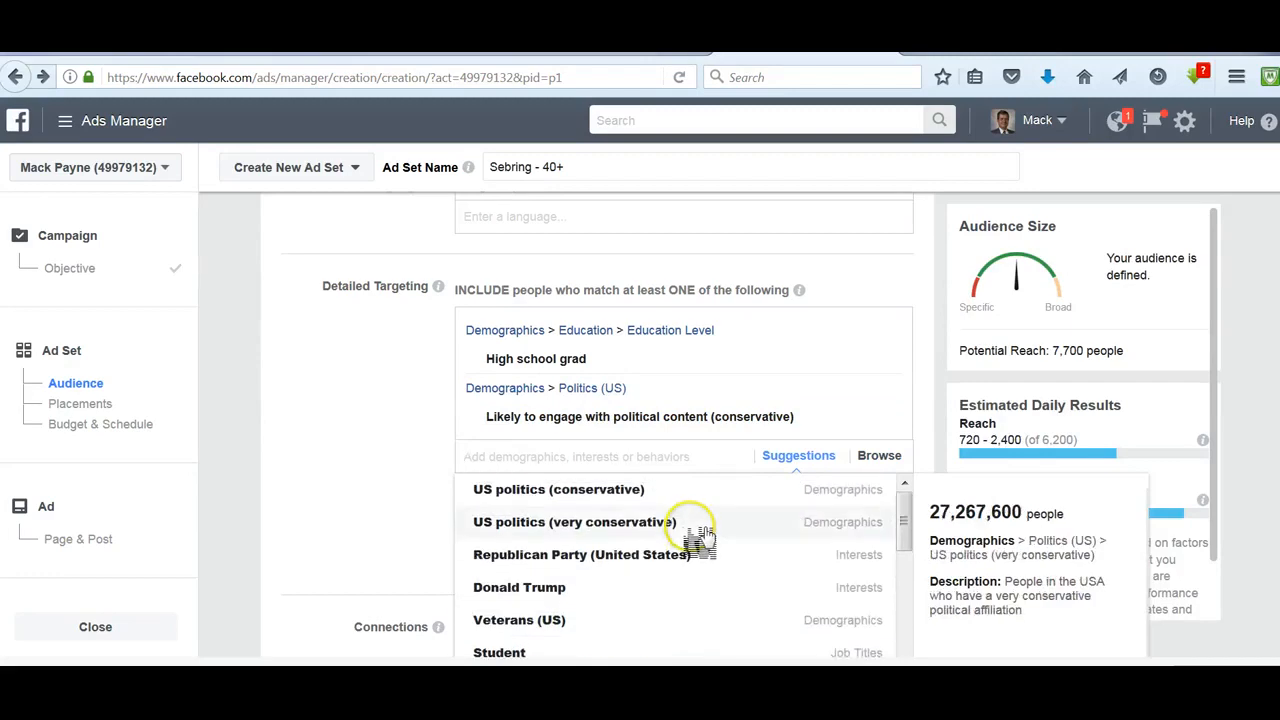
left_click(512, 490)
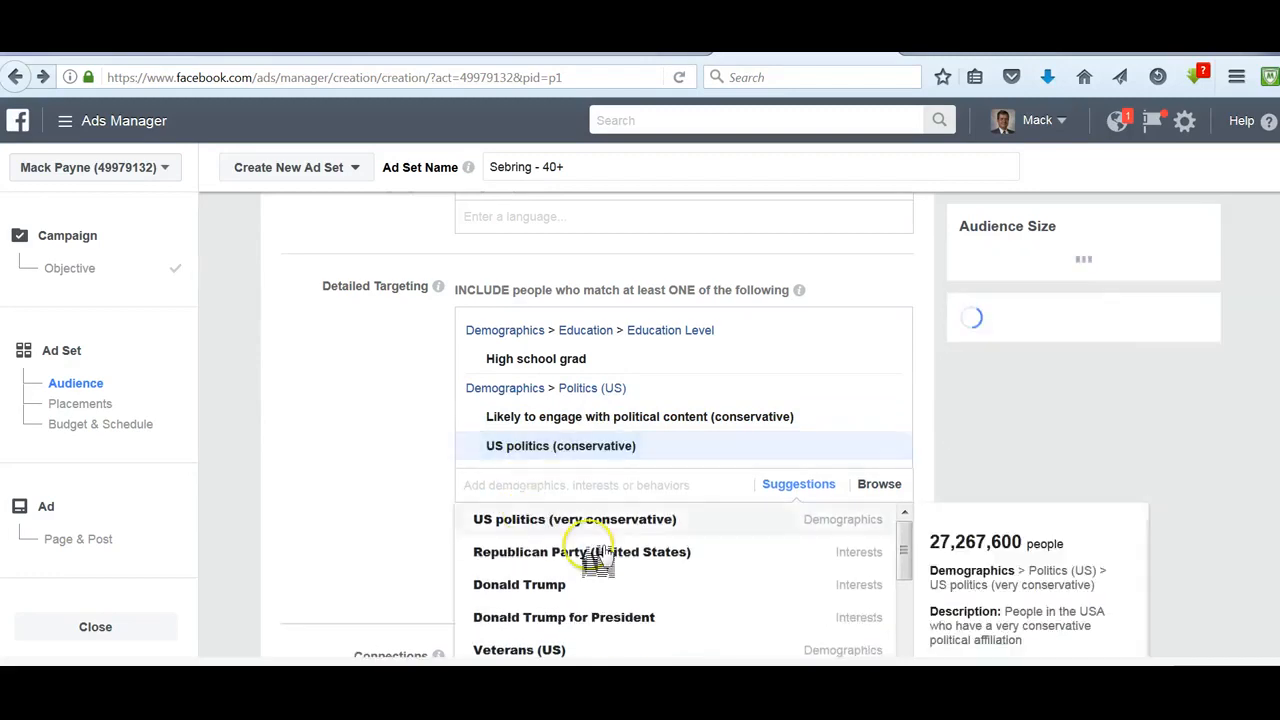
- Add Sean Hannity and Tucker Carlson as interests from the targeting suggestions
scroll(428, 586, "down", 3)
scroll(630, 590, "down", 2)
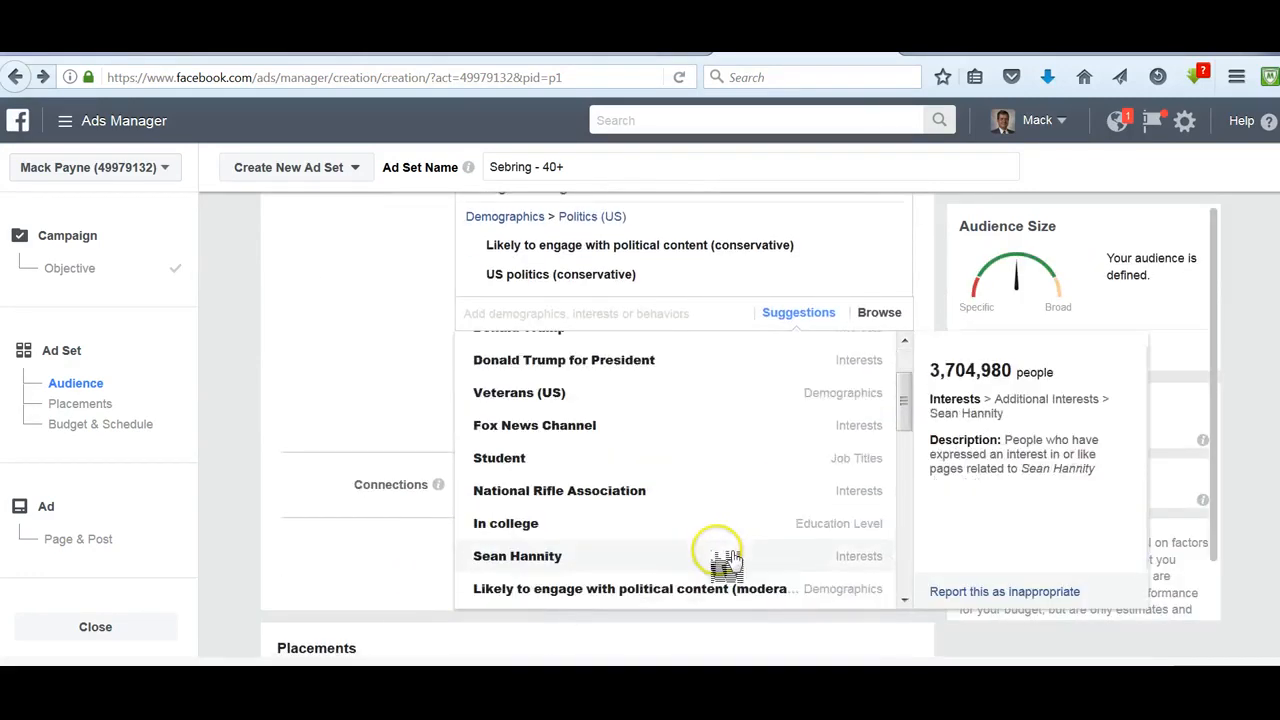
scroll(727, 560, "down", 5)
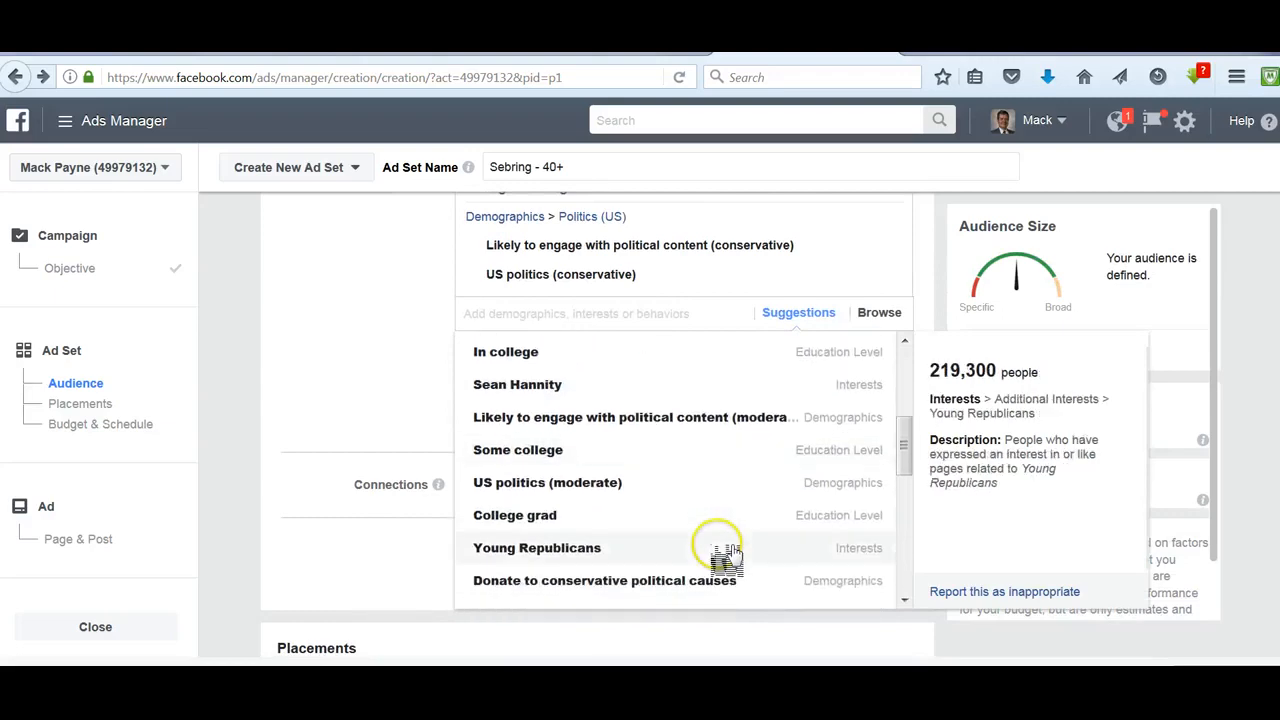
left_click(523, 390)
scroll(714, 520, "down", 3)
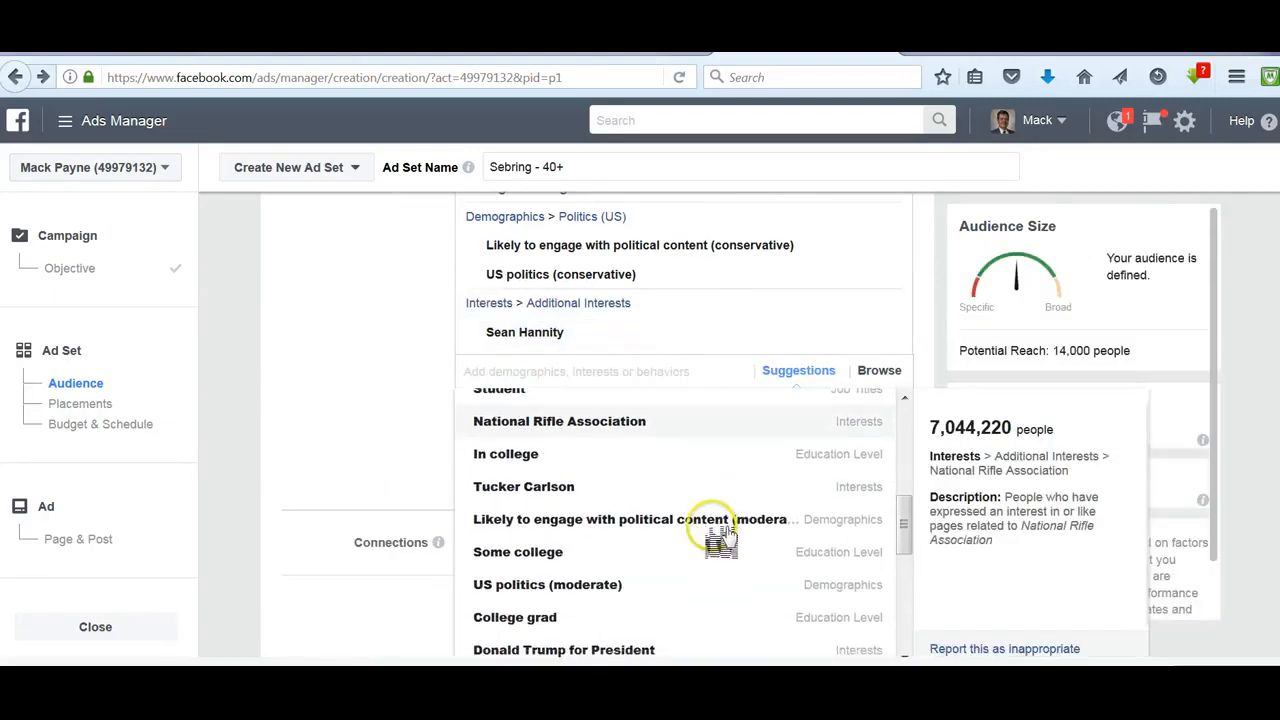
scroll(590, 490, "down", 2)
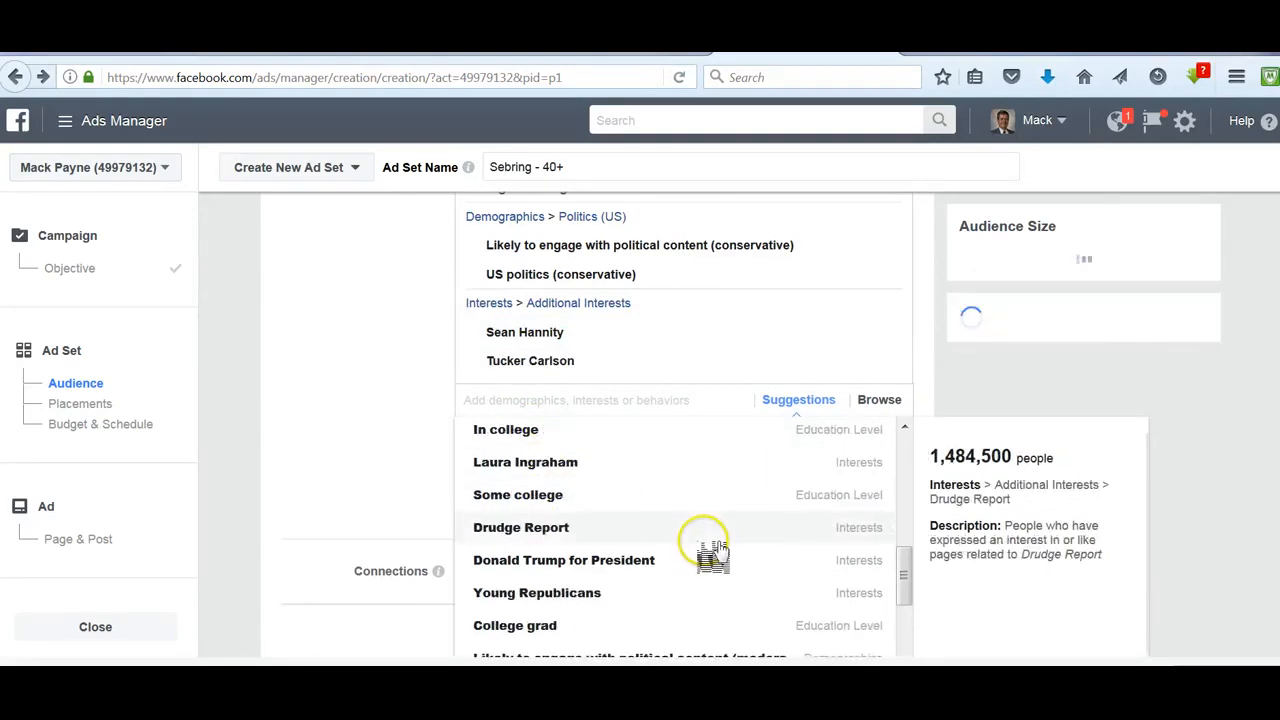
- Review the remaining targeting suggestions and the selected detailed targeting entries
scroll(705, 555, "down", 5)
scroll(720, 555, "down", 3)
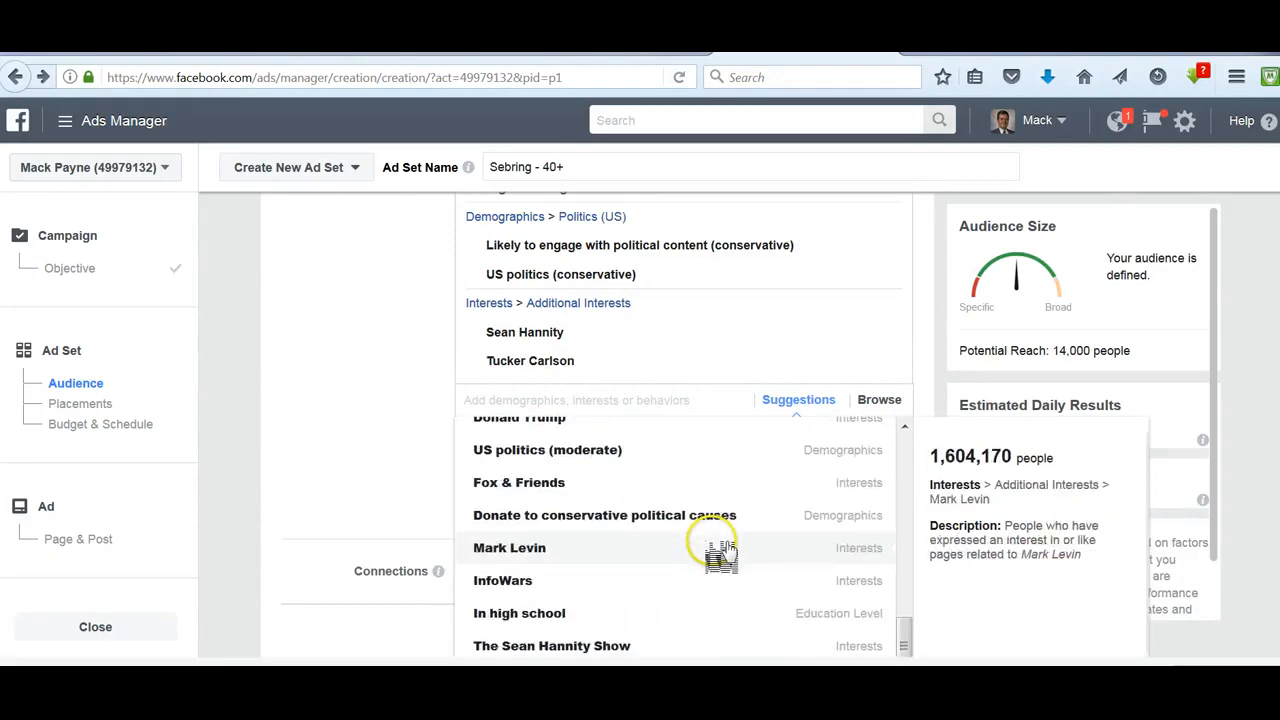
scroll(710, 548, "down", 2)
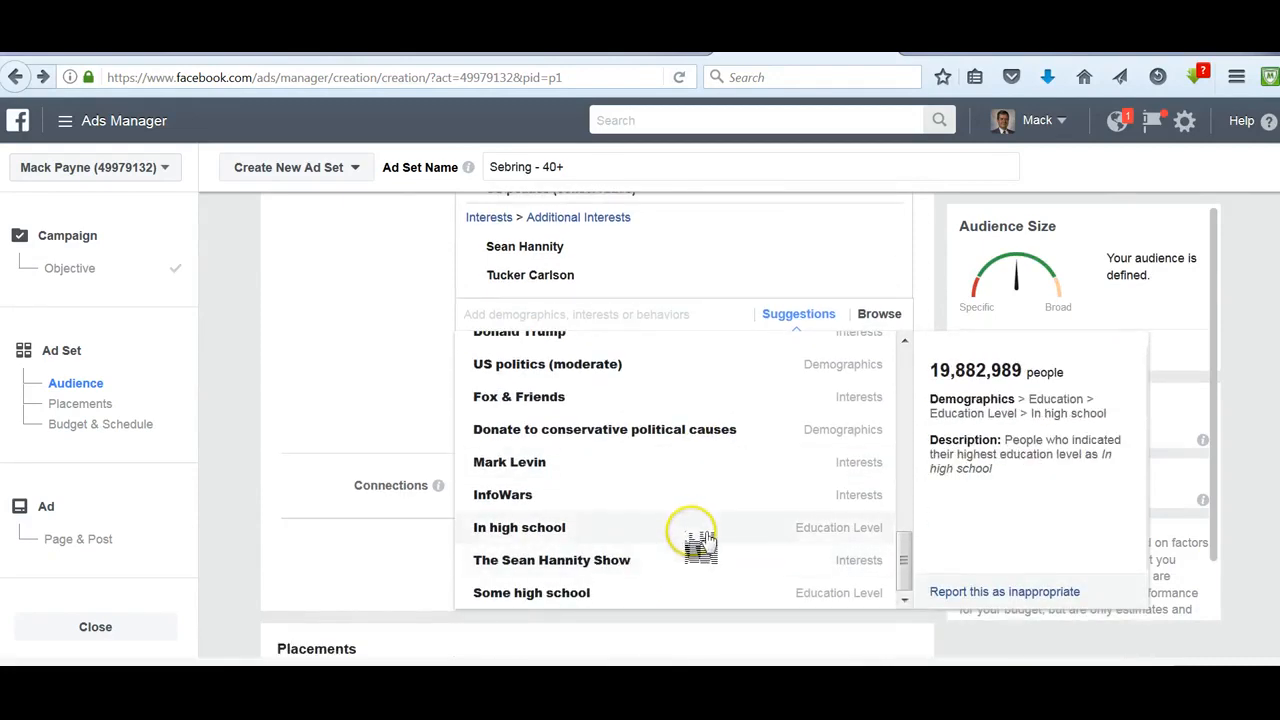
scroll(702, 535, "up", 3)
scroll(702, 535, "up", 1)
scroll(697, 540, "up", 3)
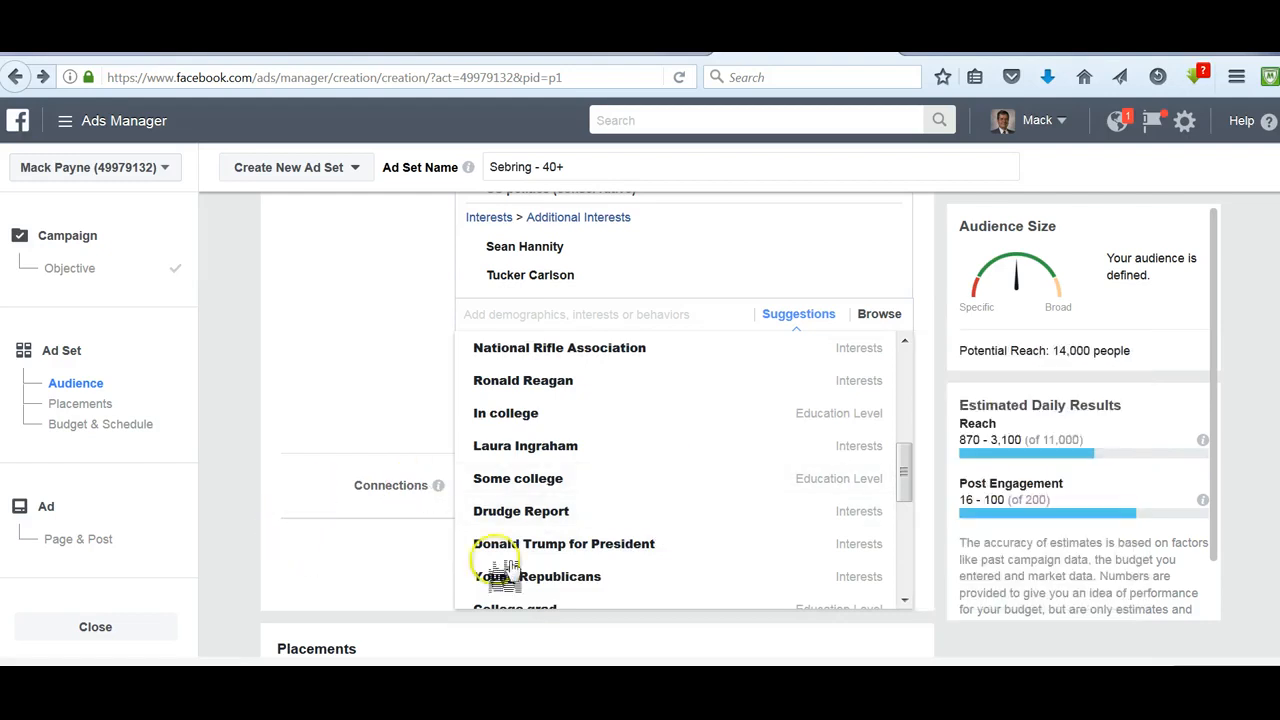
scroll(343, 372, "up", 3)
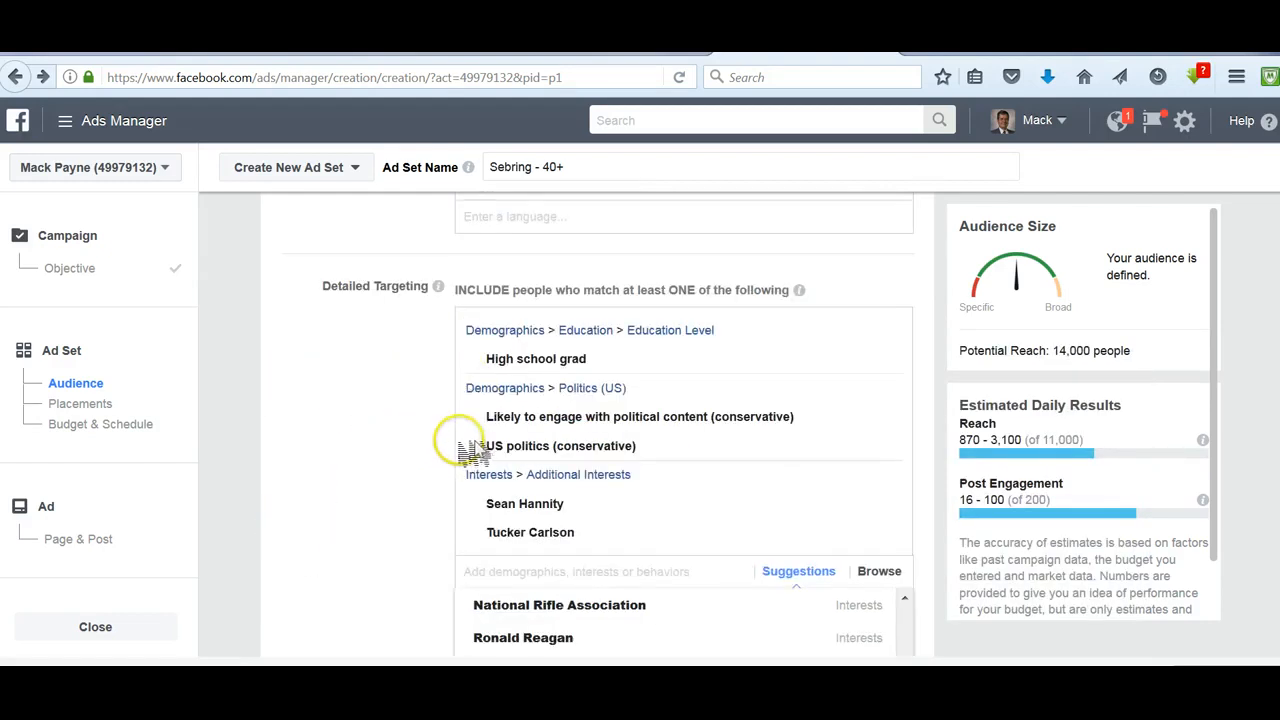
mouse_move(660, 452)
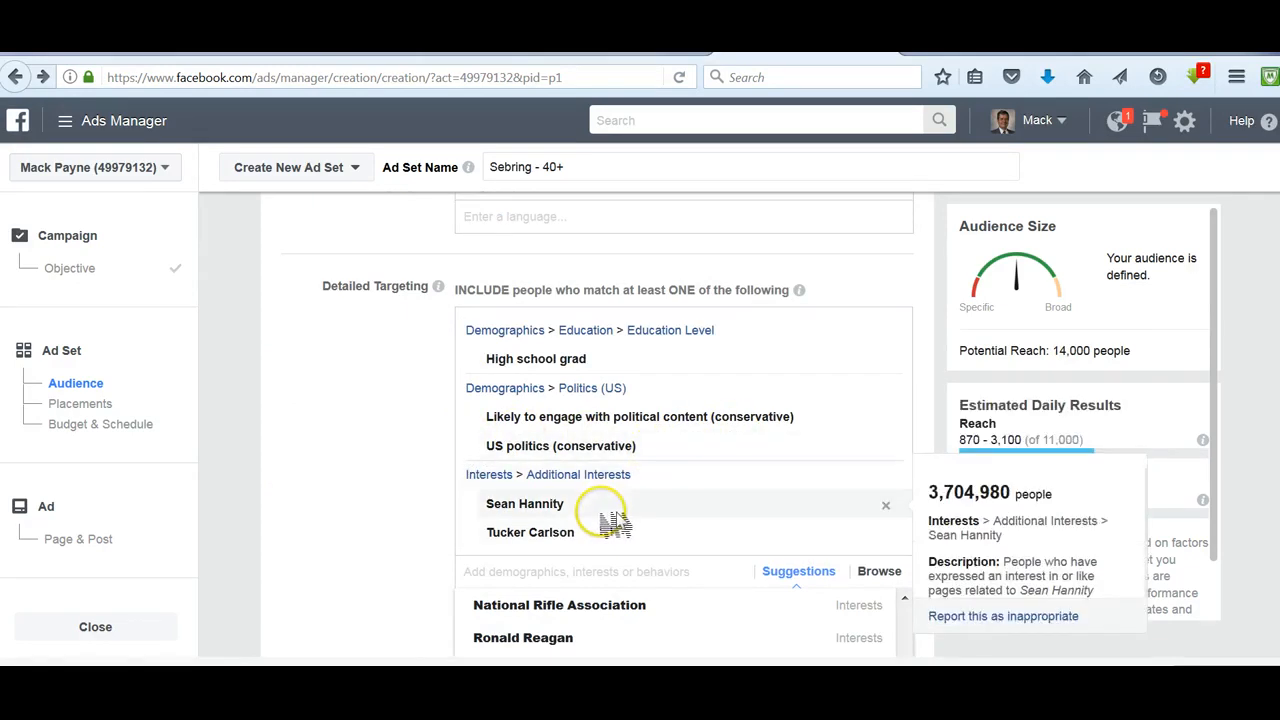
mouse_move(612, 545)
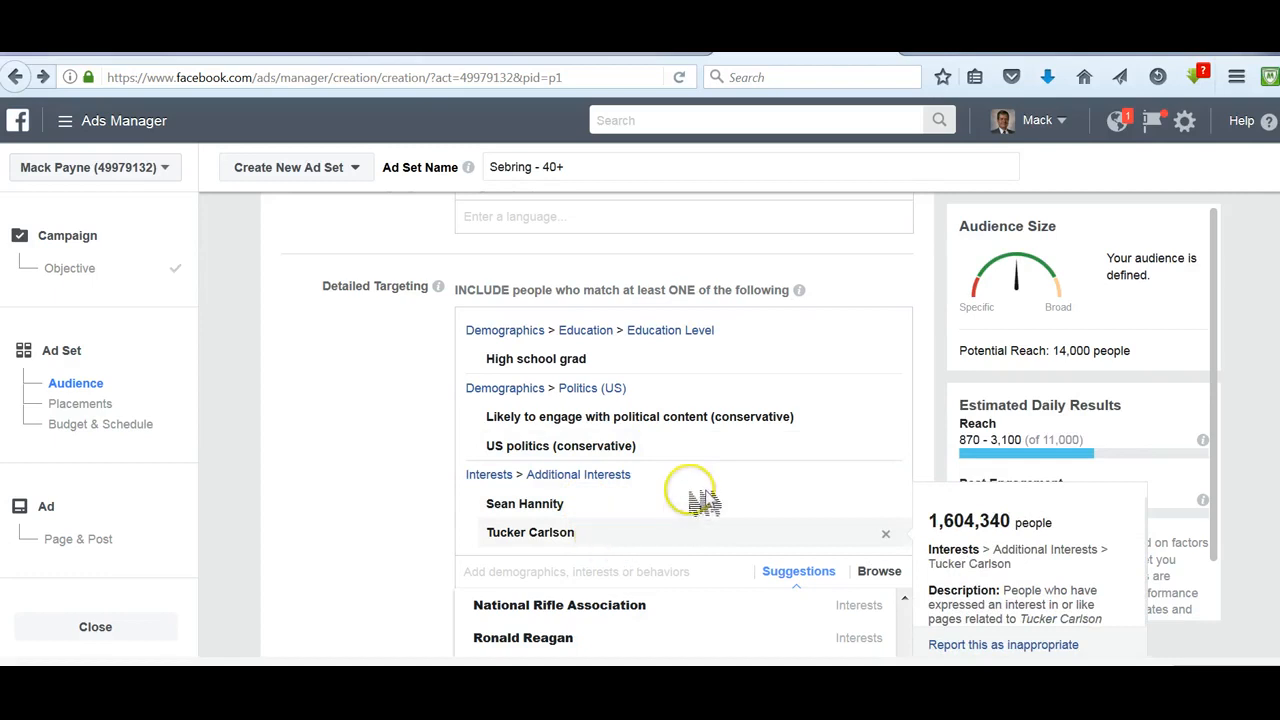
mouse_move(690, 512)
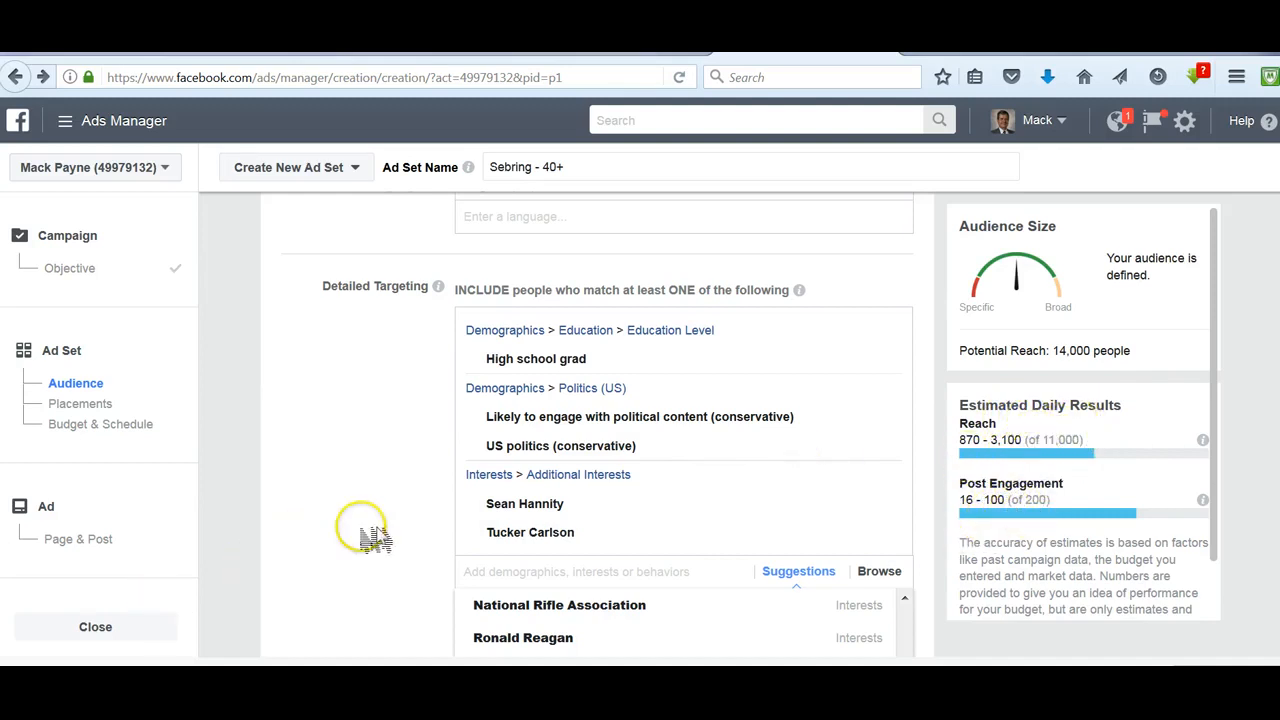
scroll(385, 530, "down", 3)
scroll(395, 535, "down", 3)
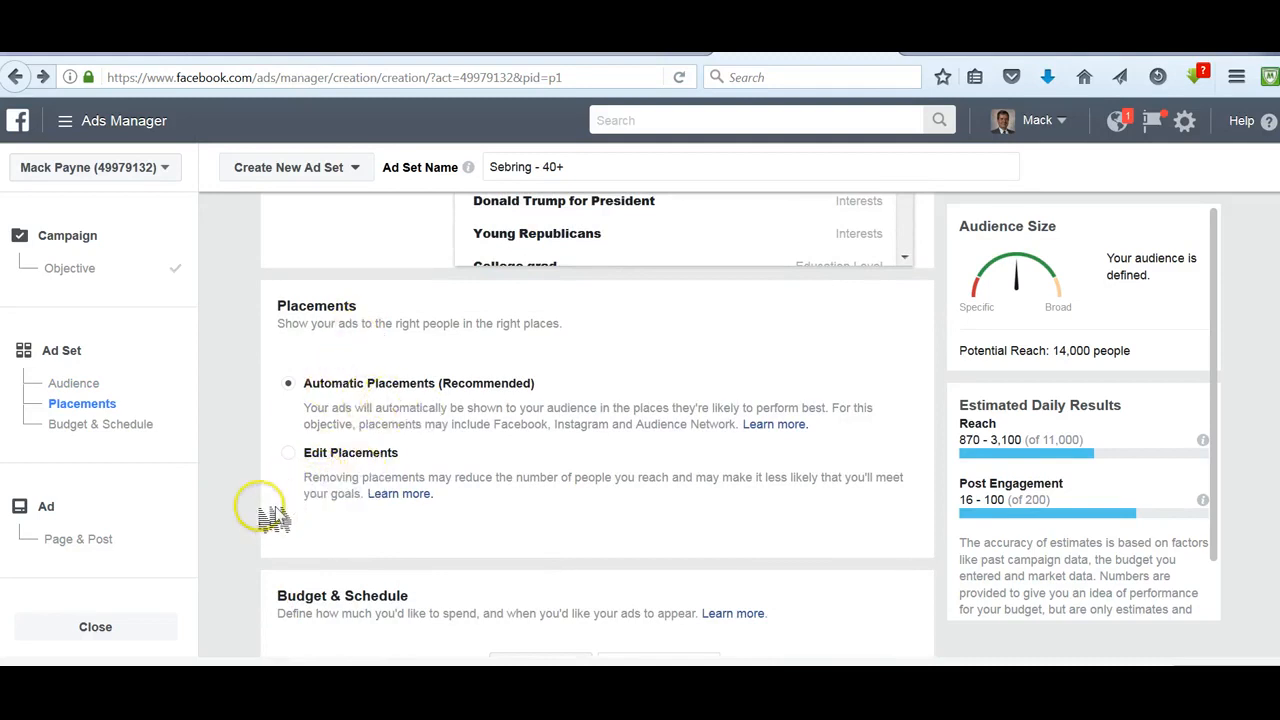
- Set the daily budget to $2.00 and switch the schedule to use a start and end date
scroll(235, 528, "down", 3)
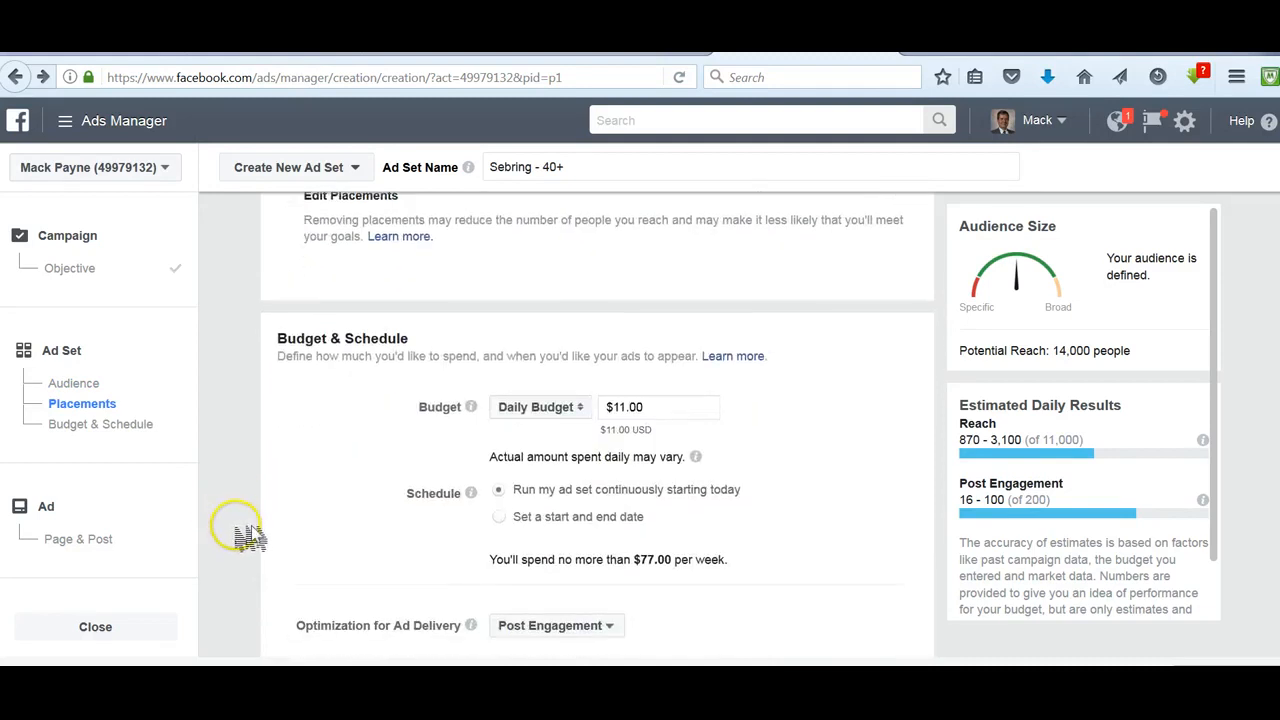
scroll(262, 464, "down", 1)
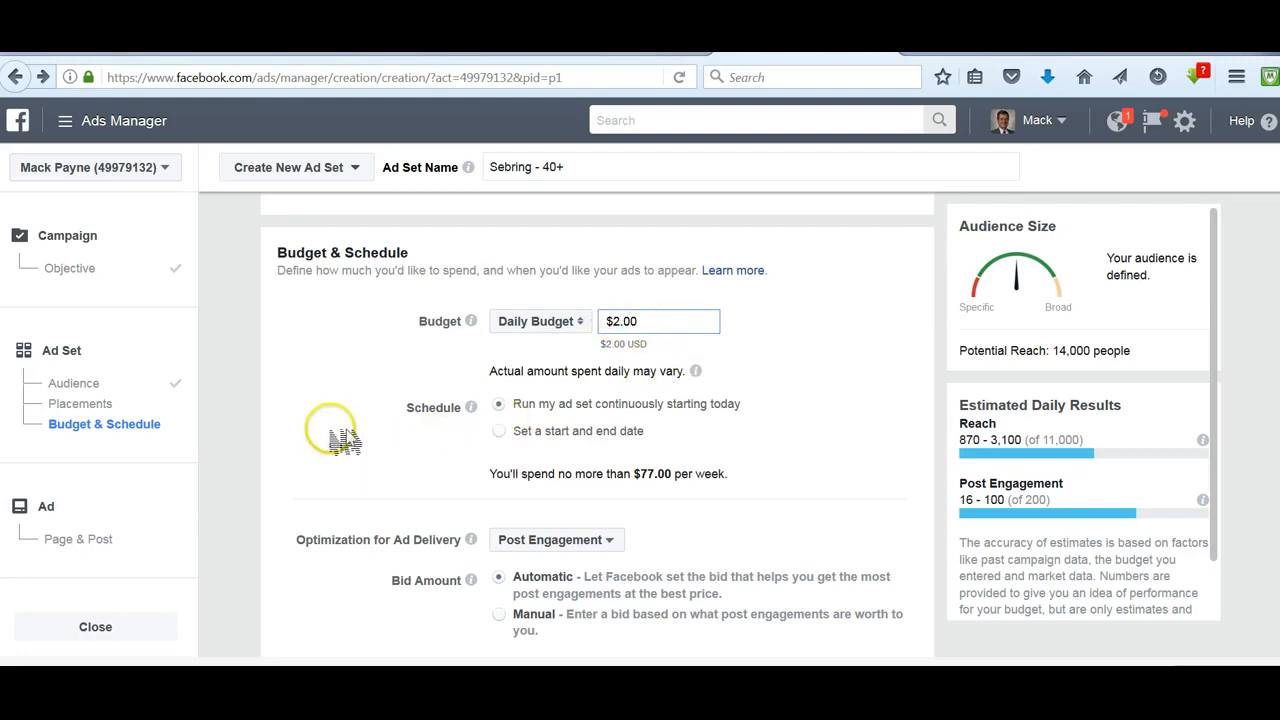
scroll(340, 430, "down", 1)
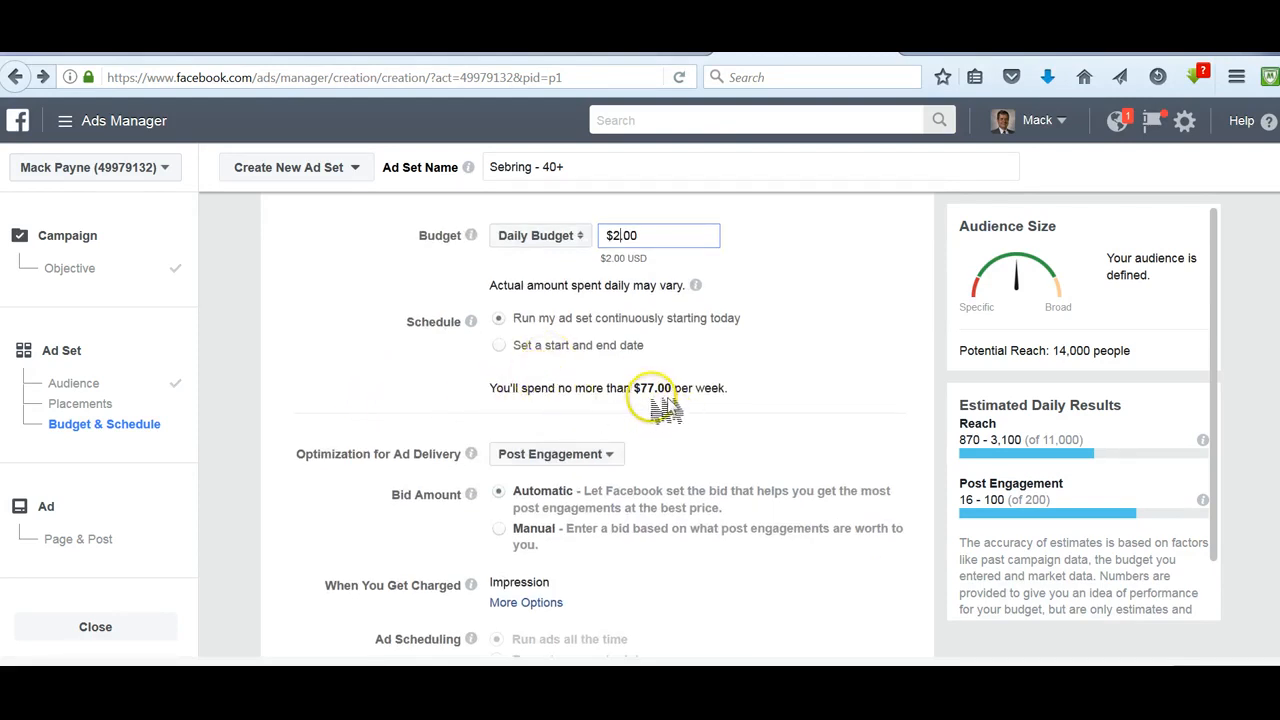
left_click(572, 348)
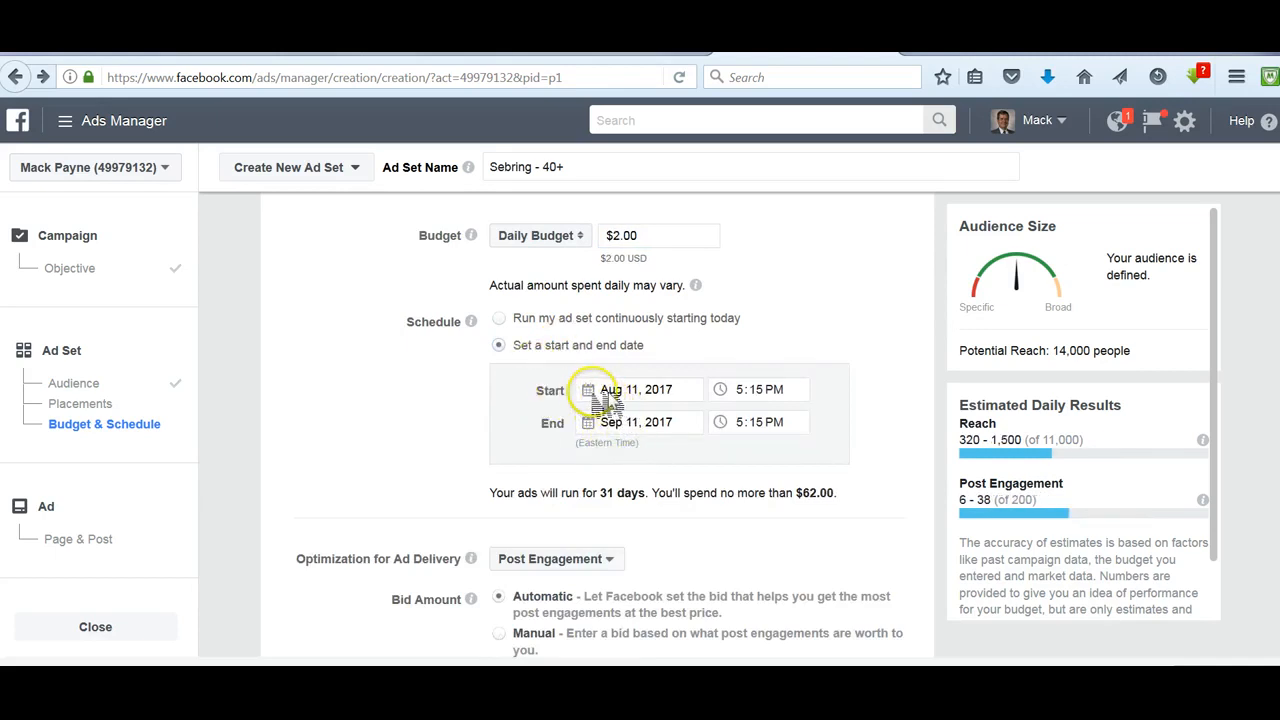
- Schedule the ad set to start on Aug 12, 2017 and end on Aug 18, 2017
left_click(600, 395)
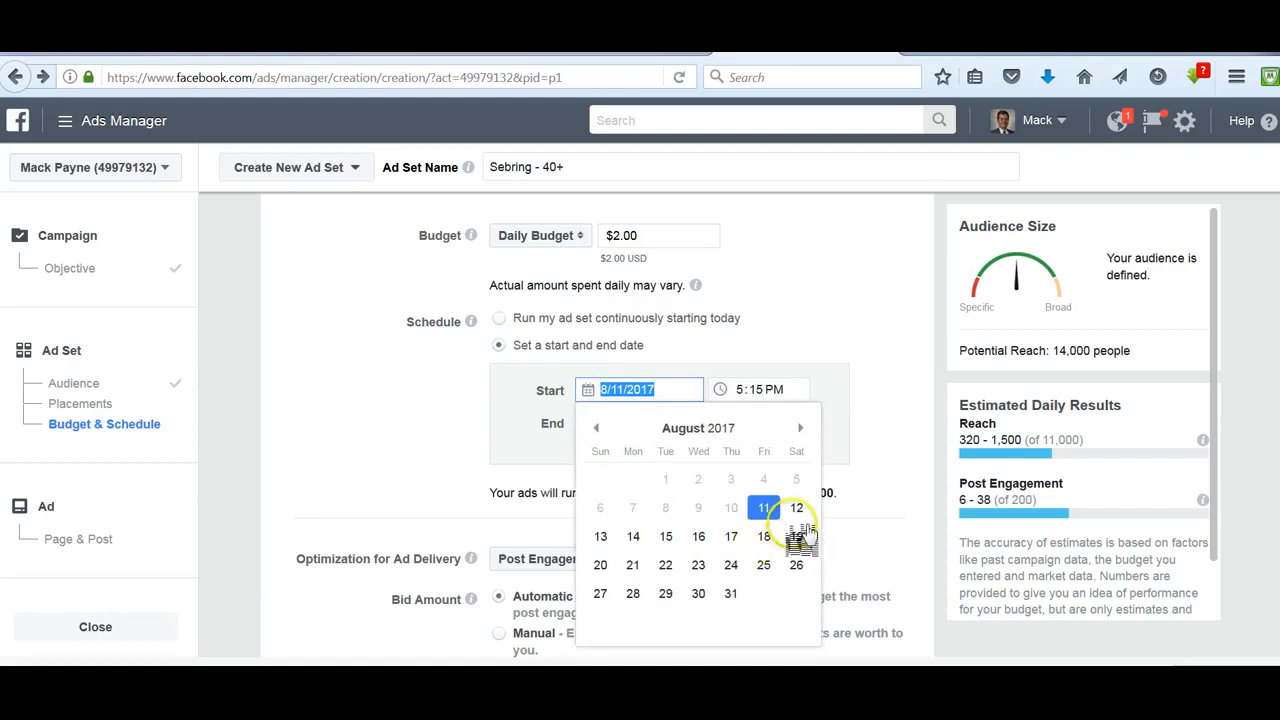
left_click(797, 509)
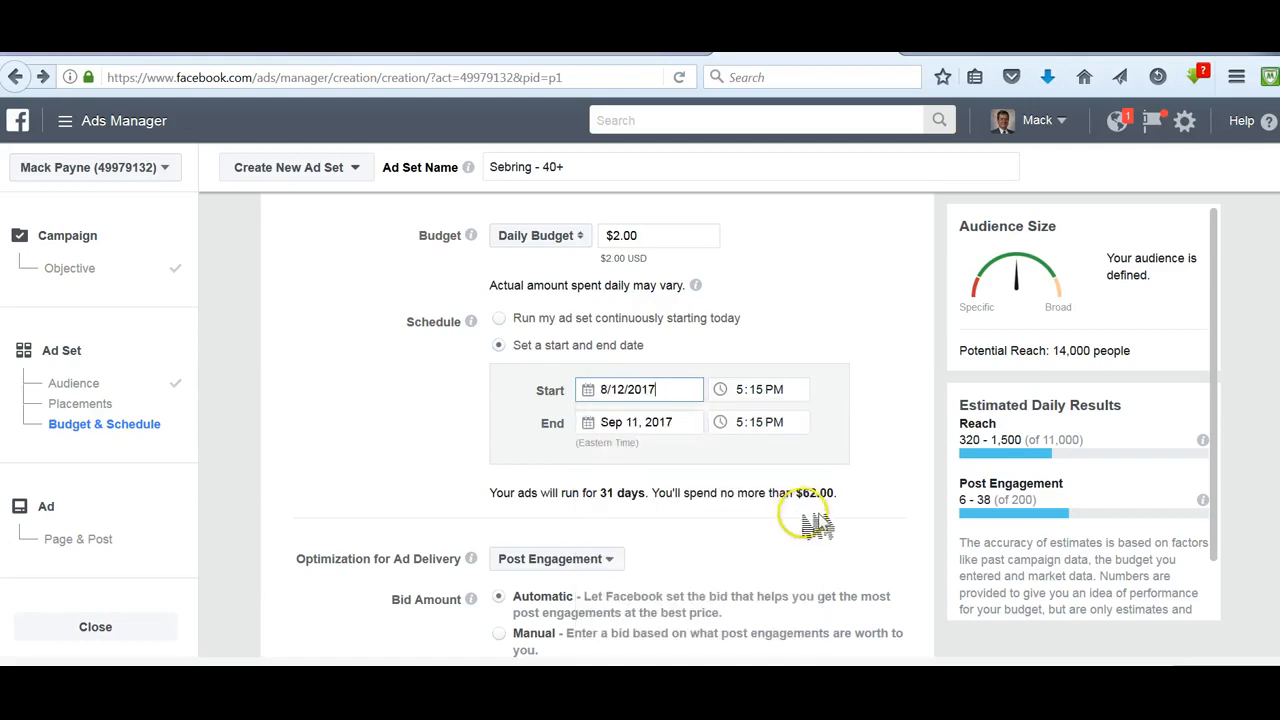
left_click(595, 425)
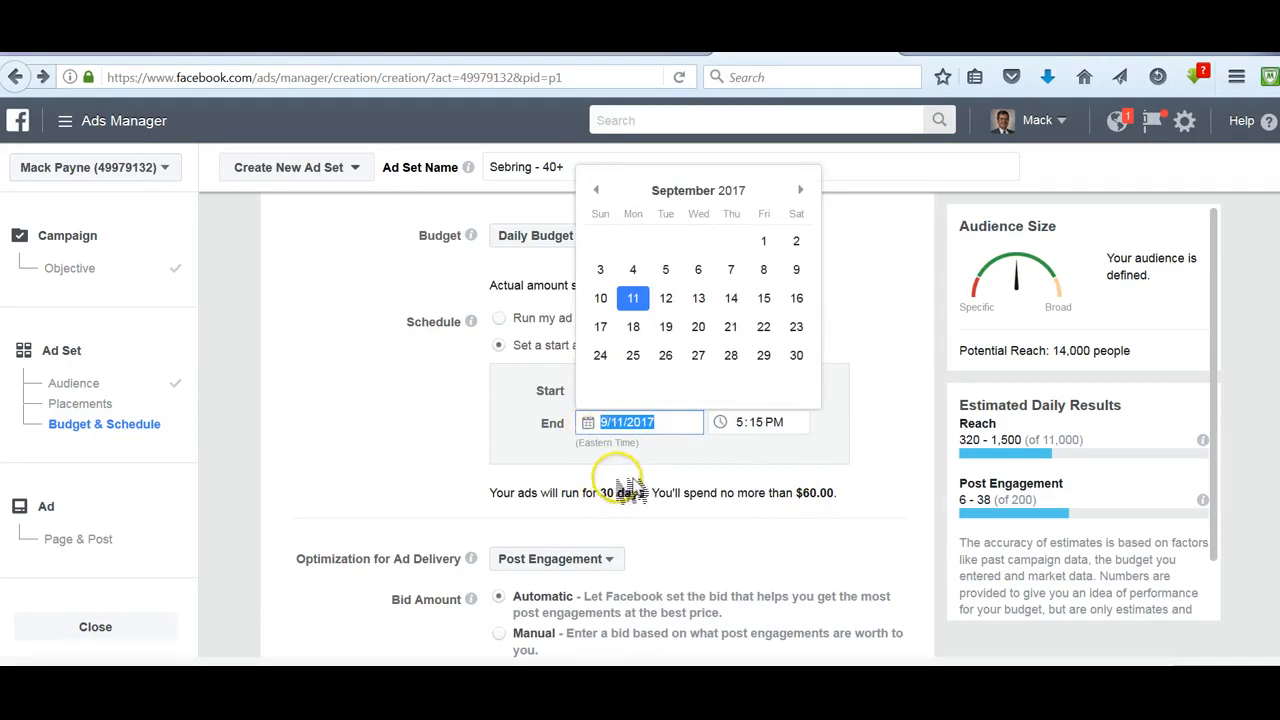
left_click(597, 191)
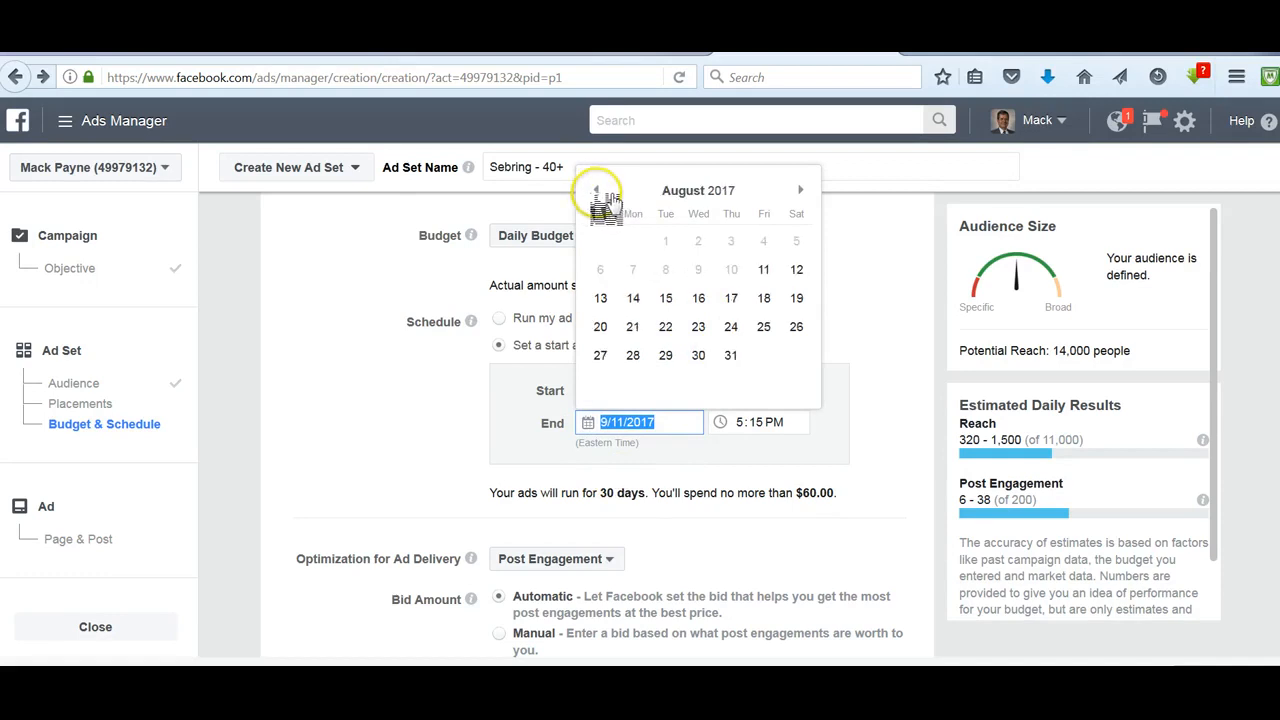
left_click(764, 299)
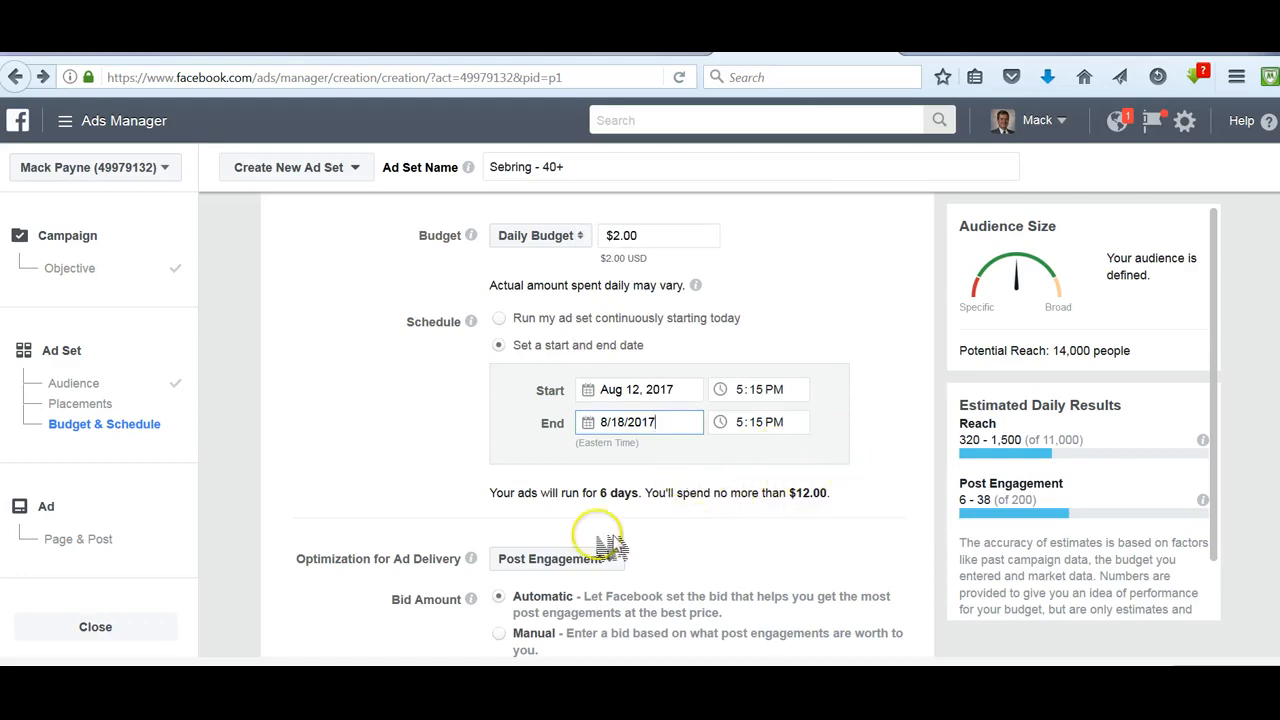
- Review the delivery and bid options, then continue to the ad's Page & Post setup
scroll(600, 535, "down", 2)
scroll(914, 560, "down", 4)
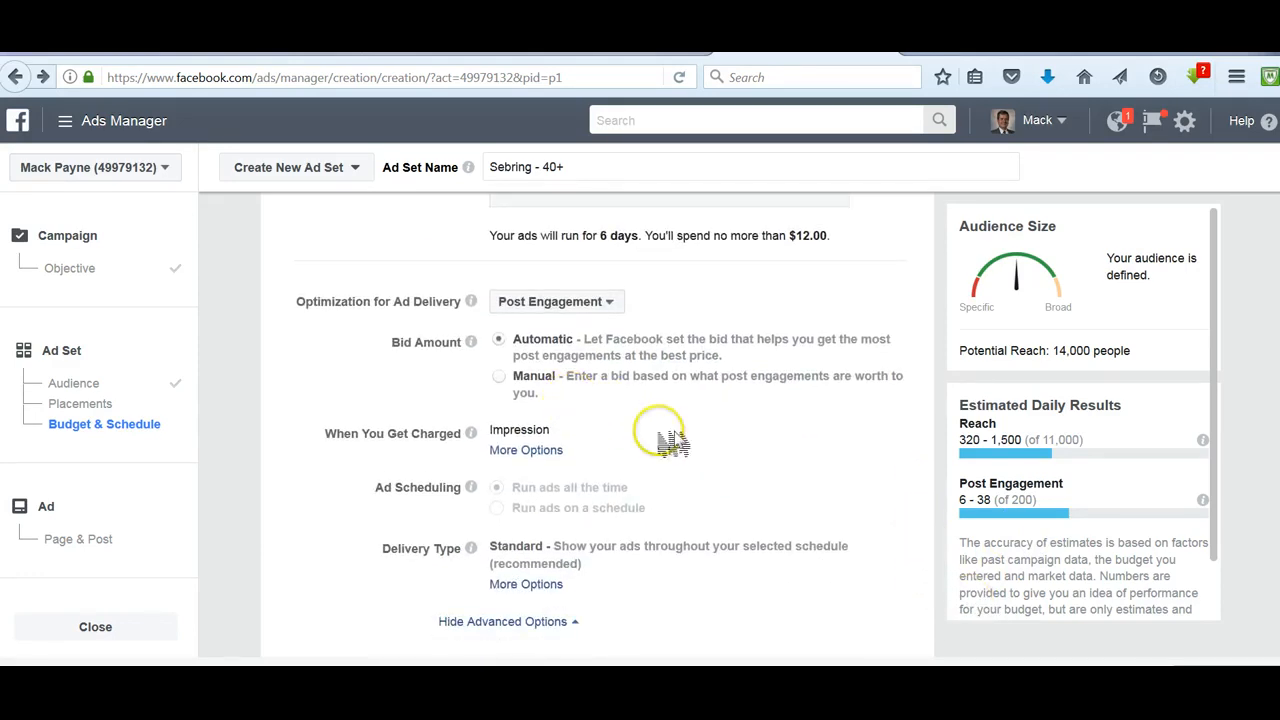
scroll(975, 495, "down", 2)
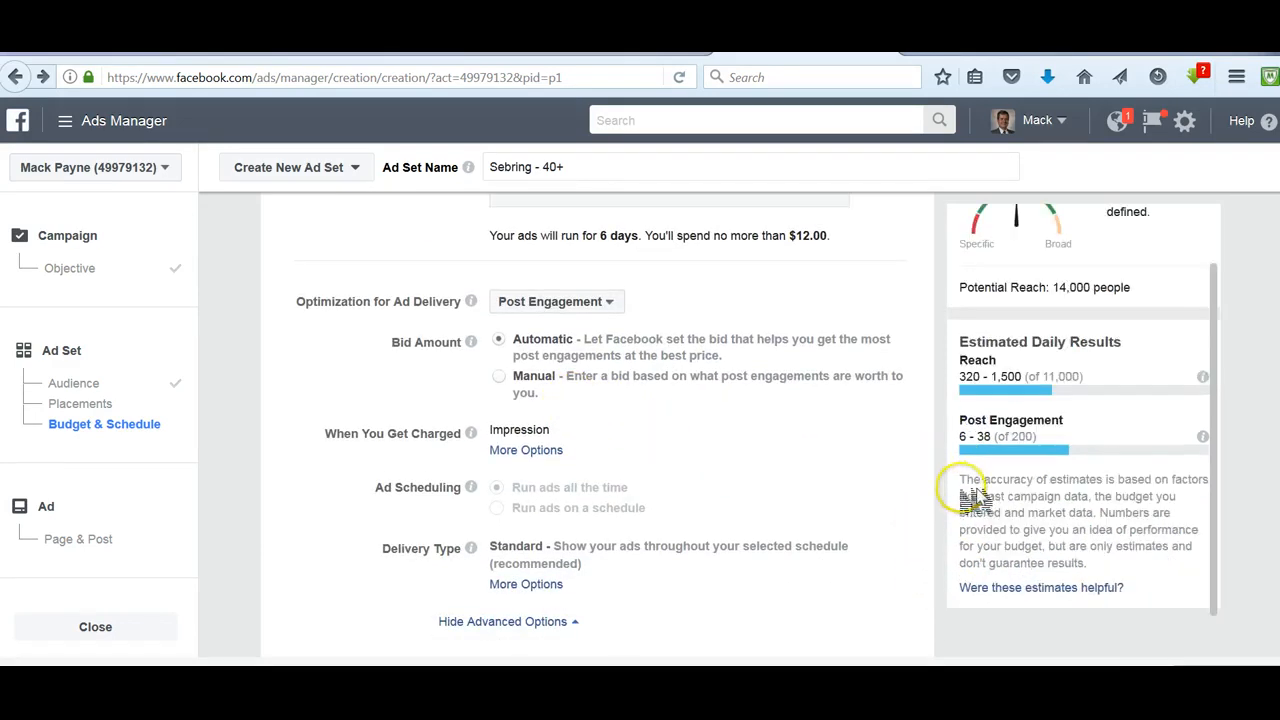
scroll(930, 495, "down", 2)
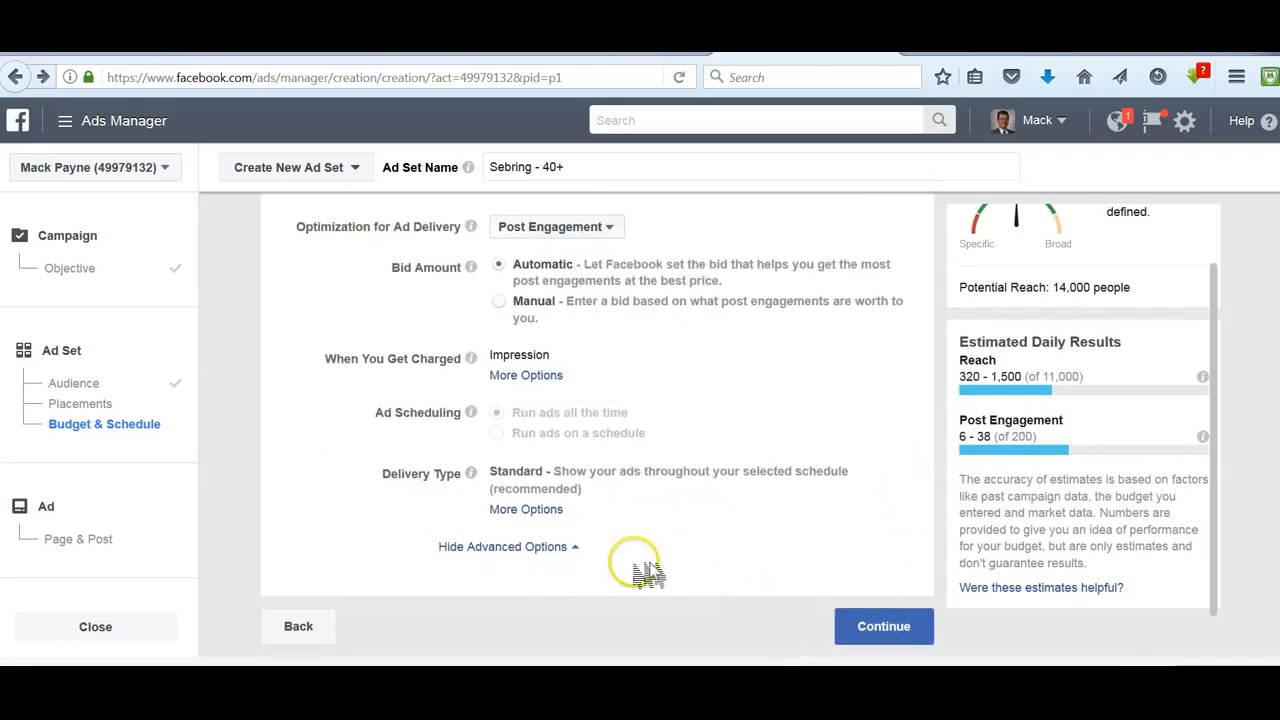
left_click(904, 628)
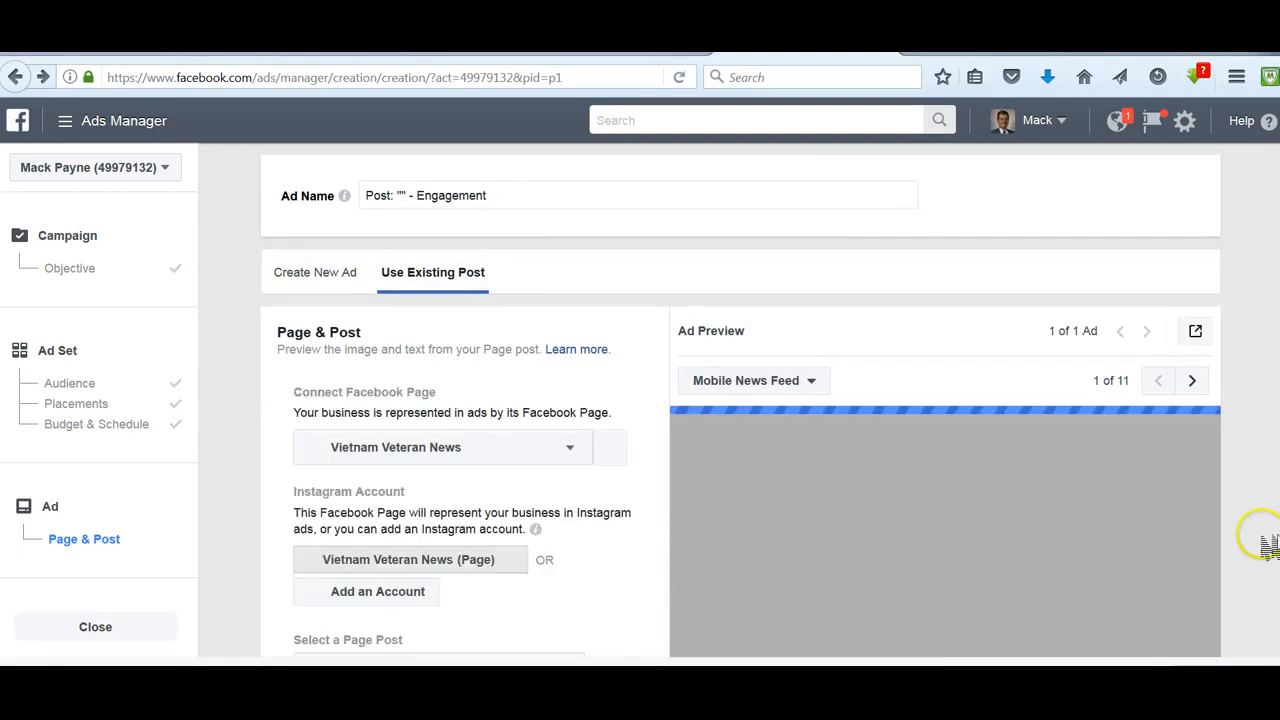
- Select the existing page post "Vietnam War Heavy lessons" with the hand image as the ad's post
scroll(1244, 531, "down", 2)
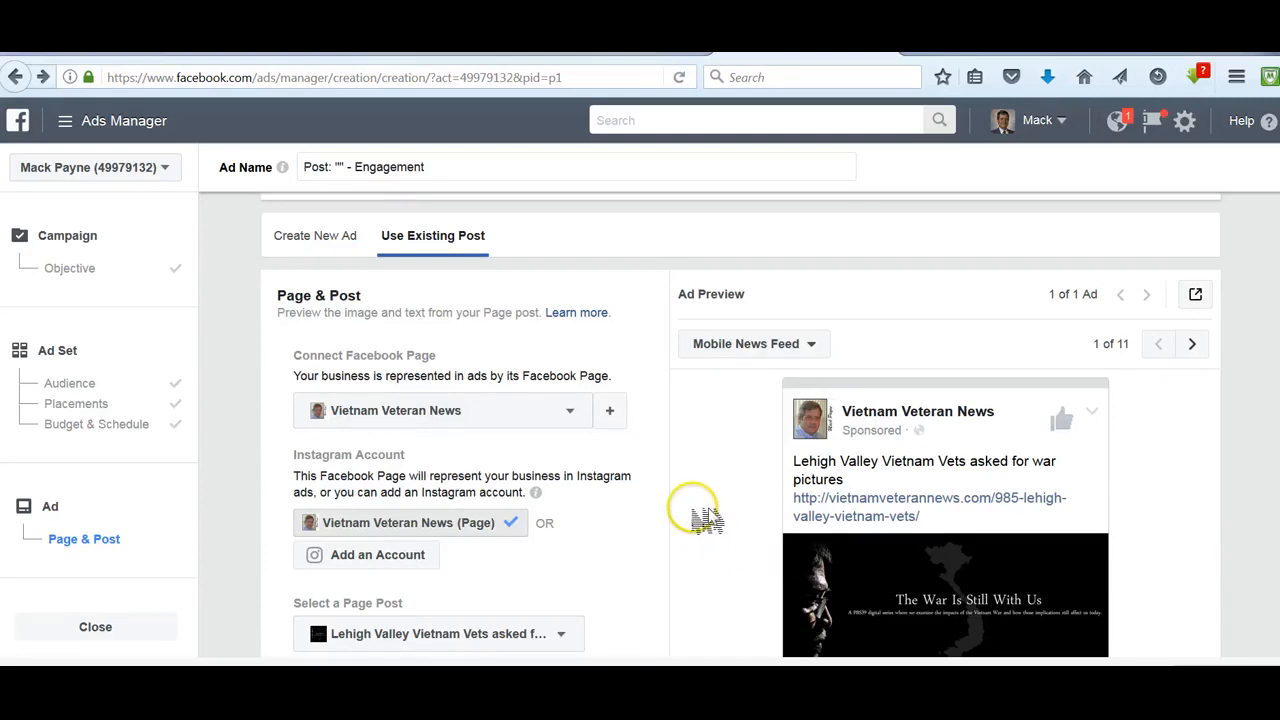
scroll(700, 514, "down", 2)
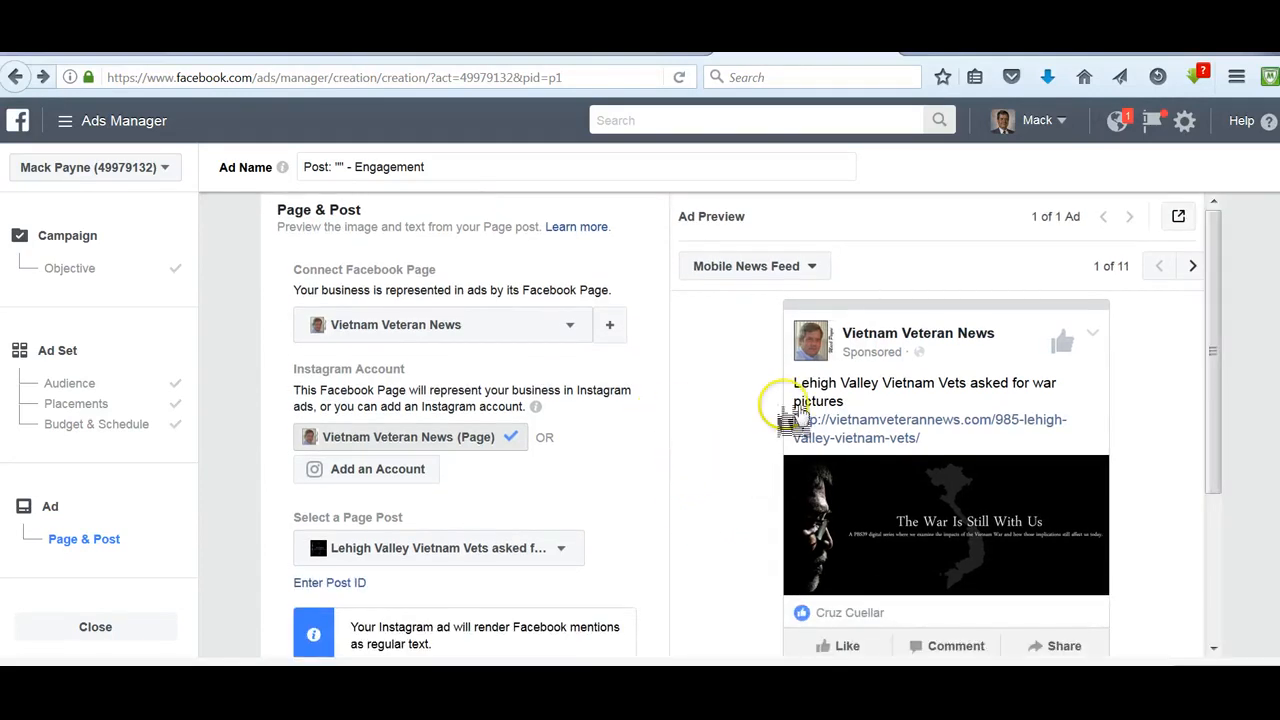
left_click(80, 548)
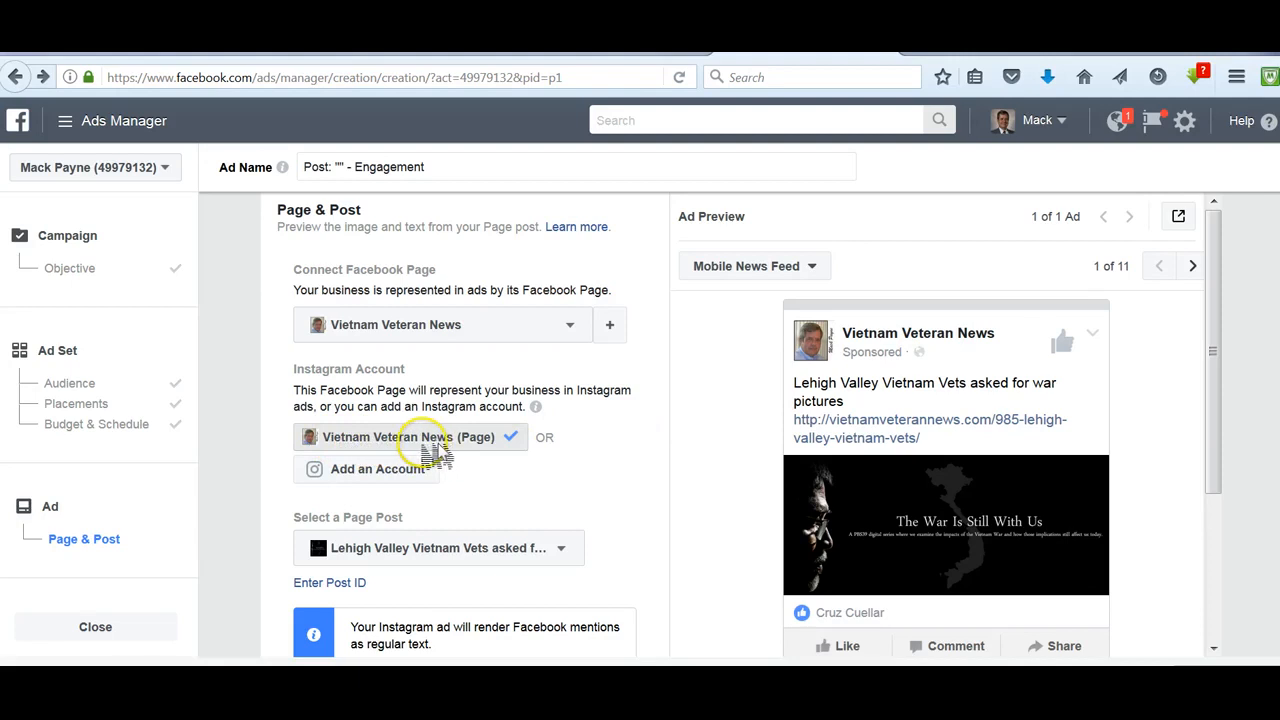
scroll(686, 494, "down", 1)
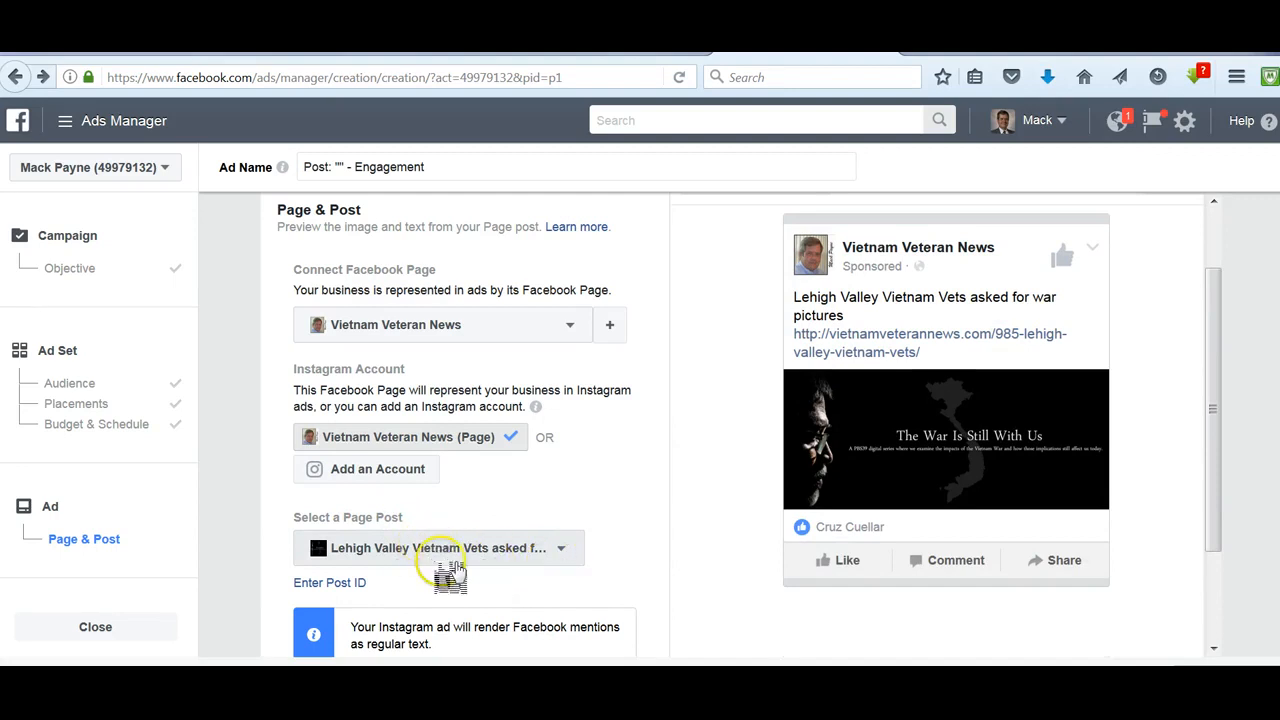
left_click(566, 555)
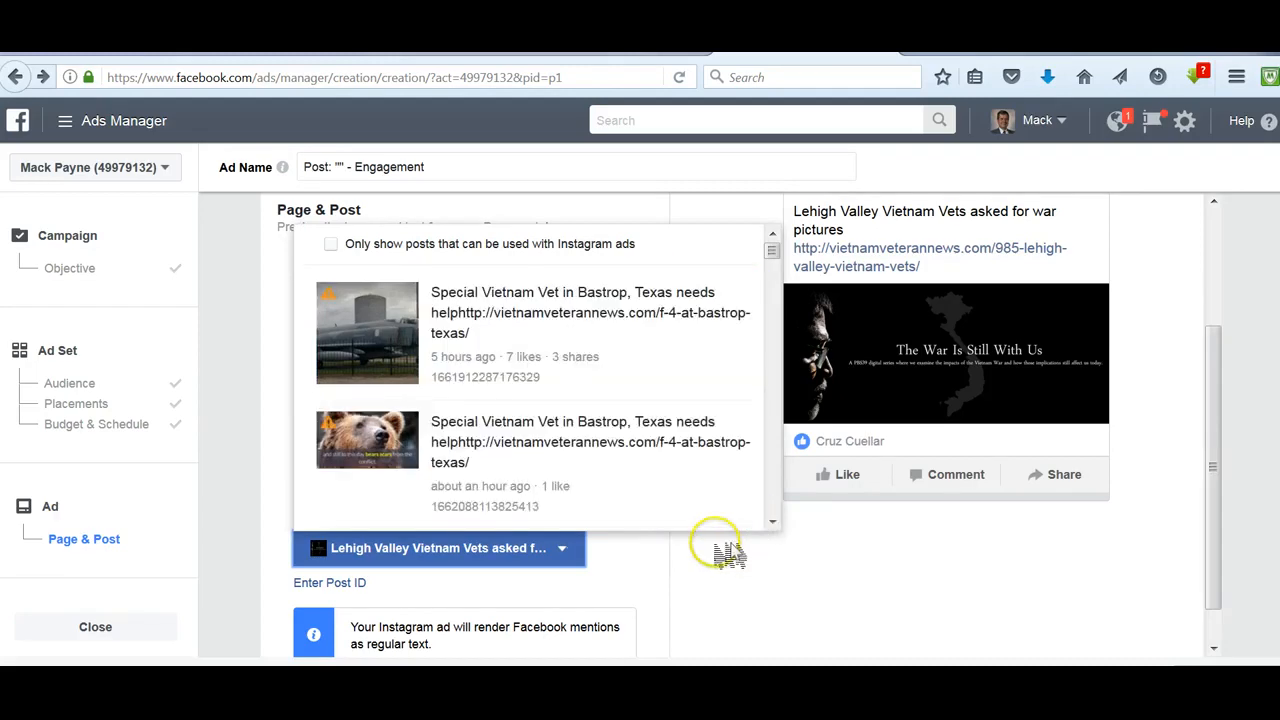
scroll(535, 395, "down", 4)
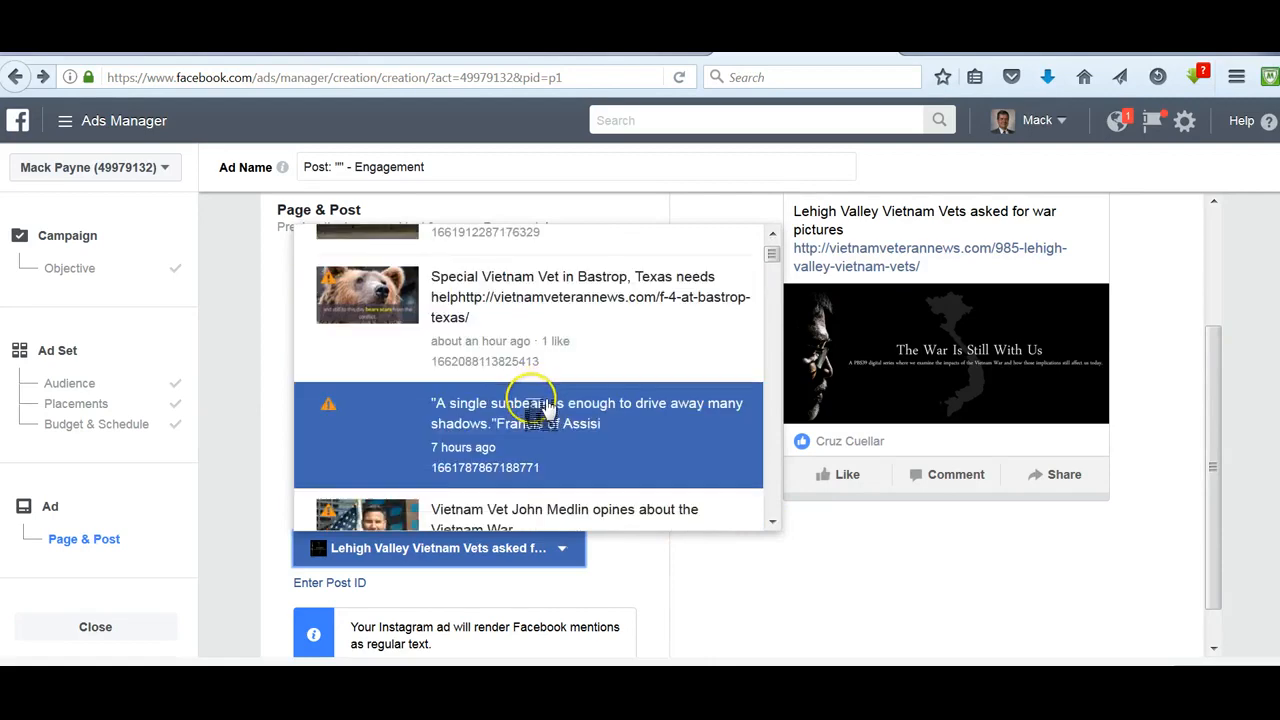
scroll(540, 403, "down", 5)
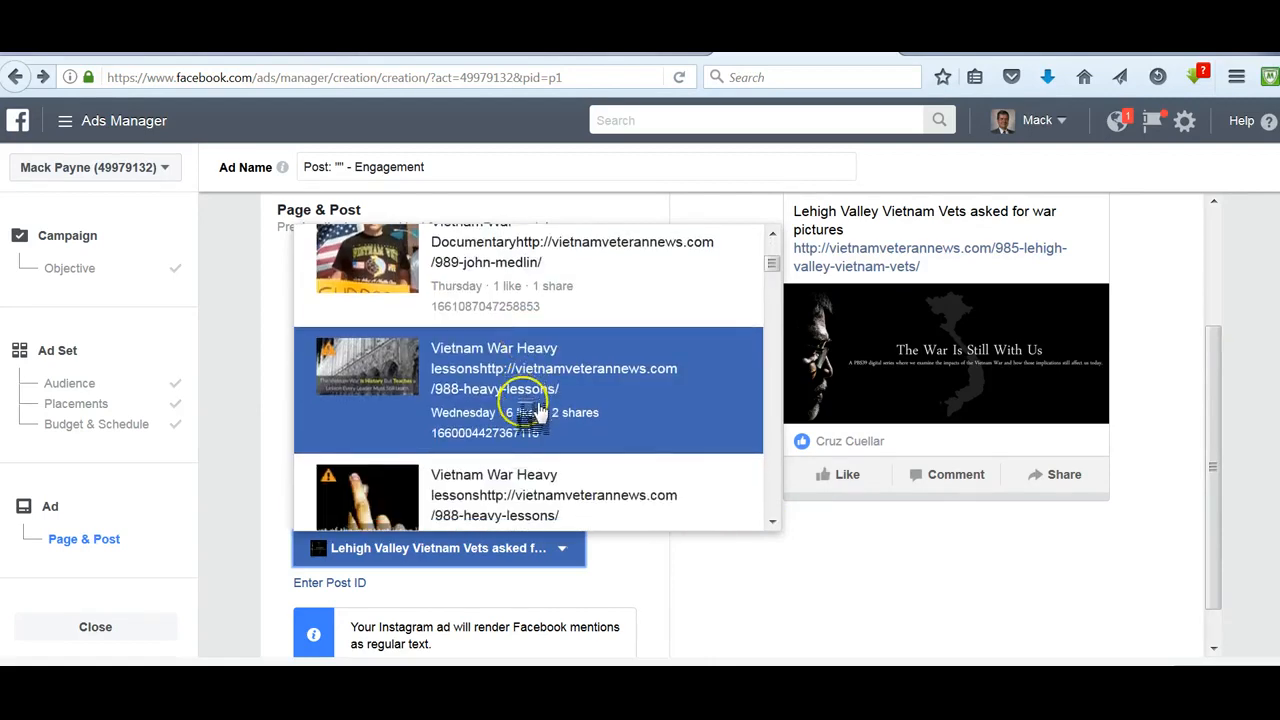
scroll(525, 420, "down", 1)
scroll(522, 418, "up", 3)
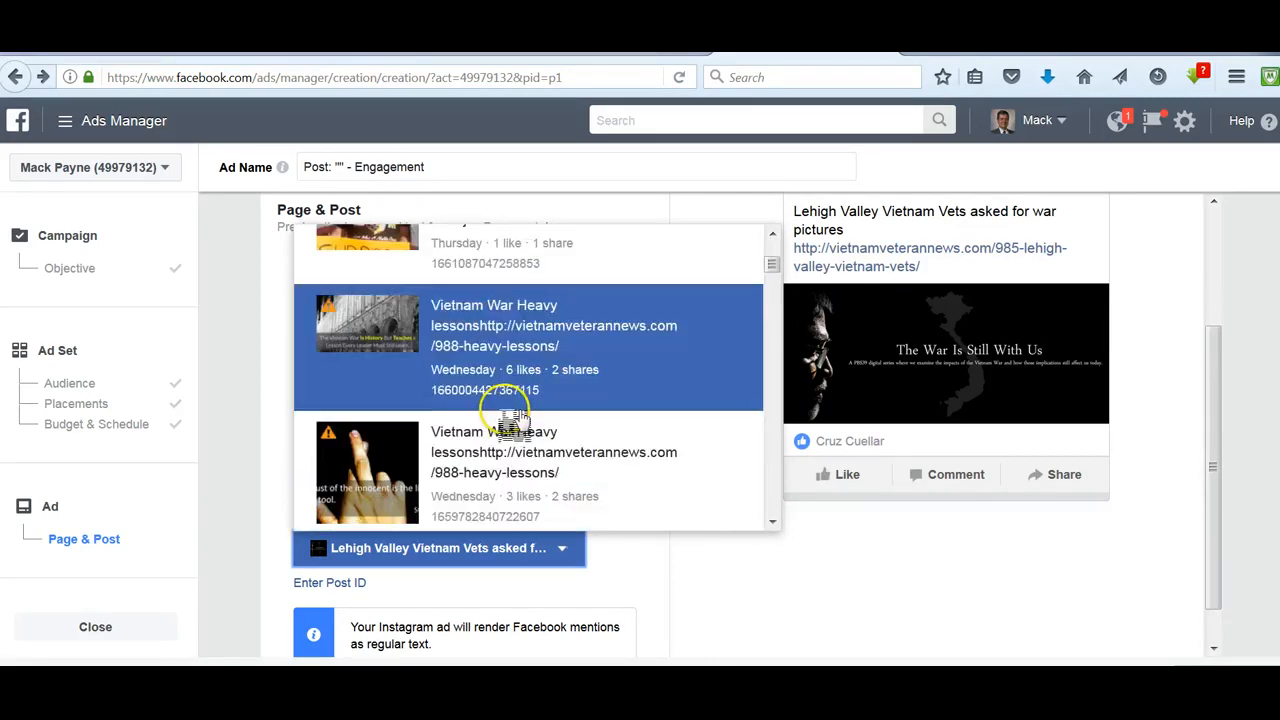
scroll(515, 400, "up", 3)
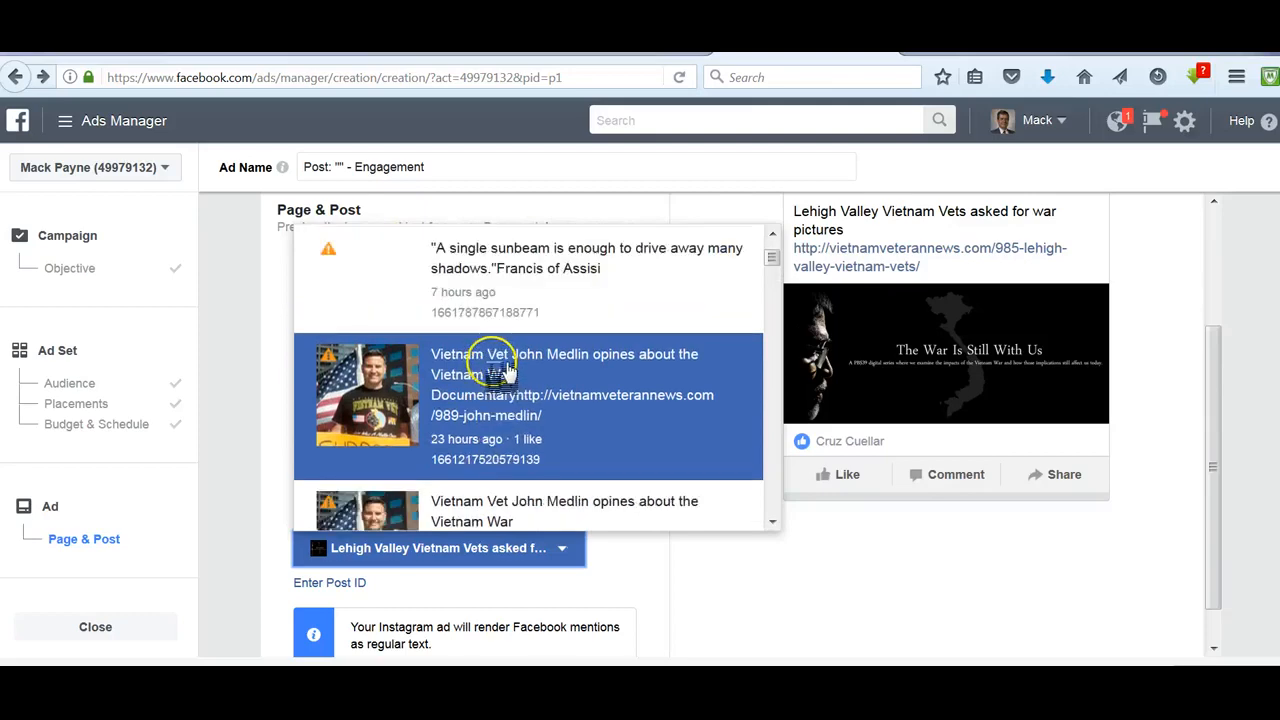
scroll(507, 372, "up", 4)
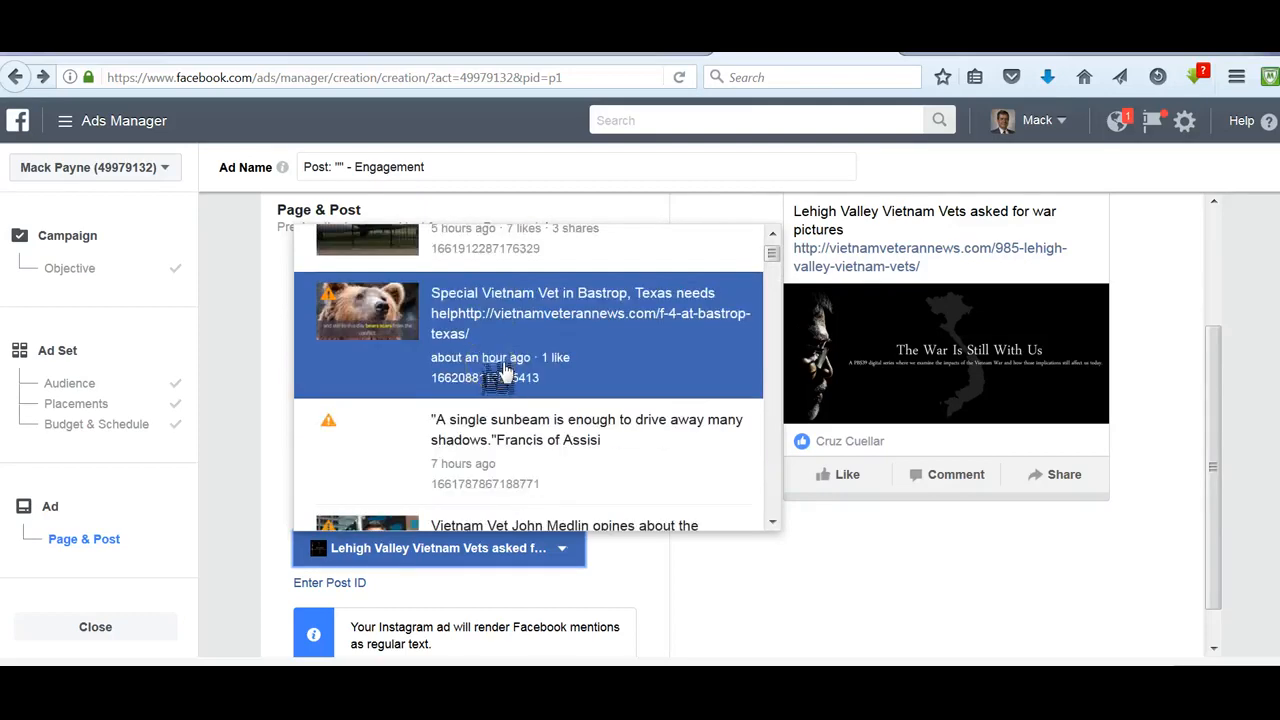
scroll(505, 370, "down", 3)
scroll(505, 378, "down", 3)
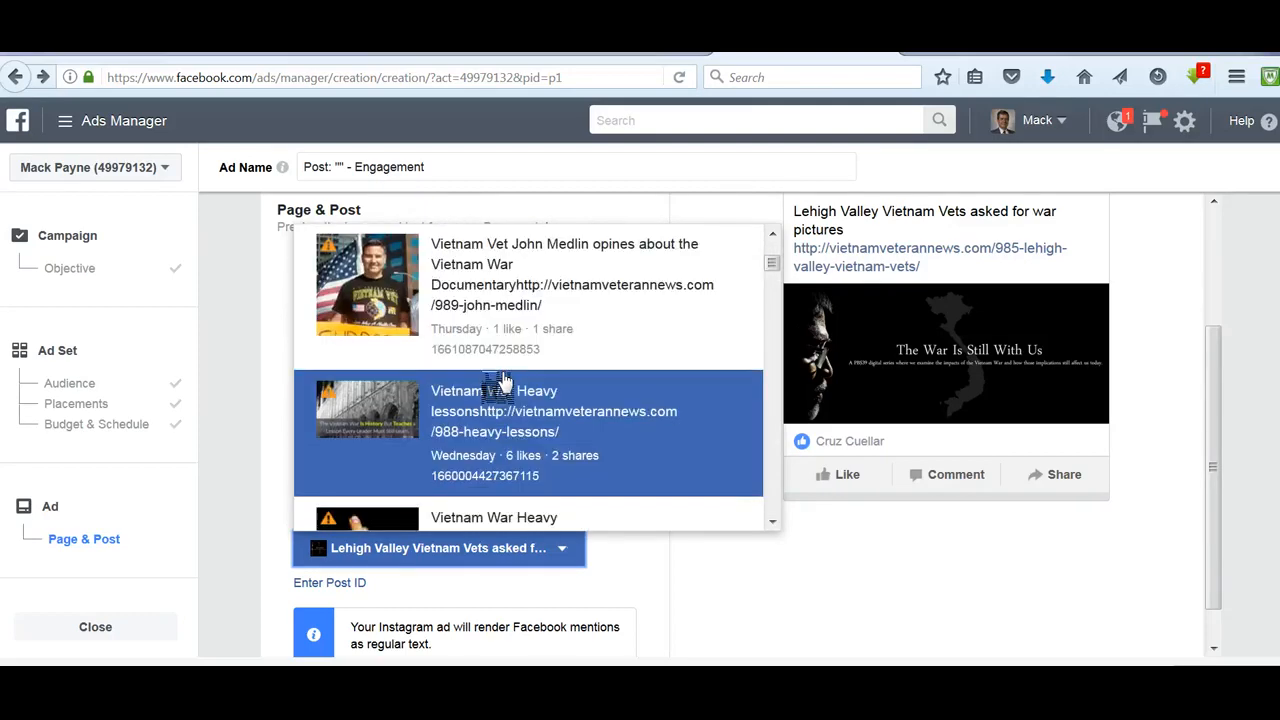
scroll(505, 425, "down", 1)
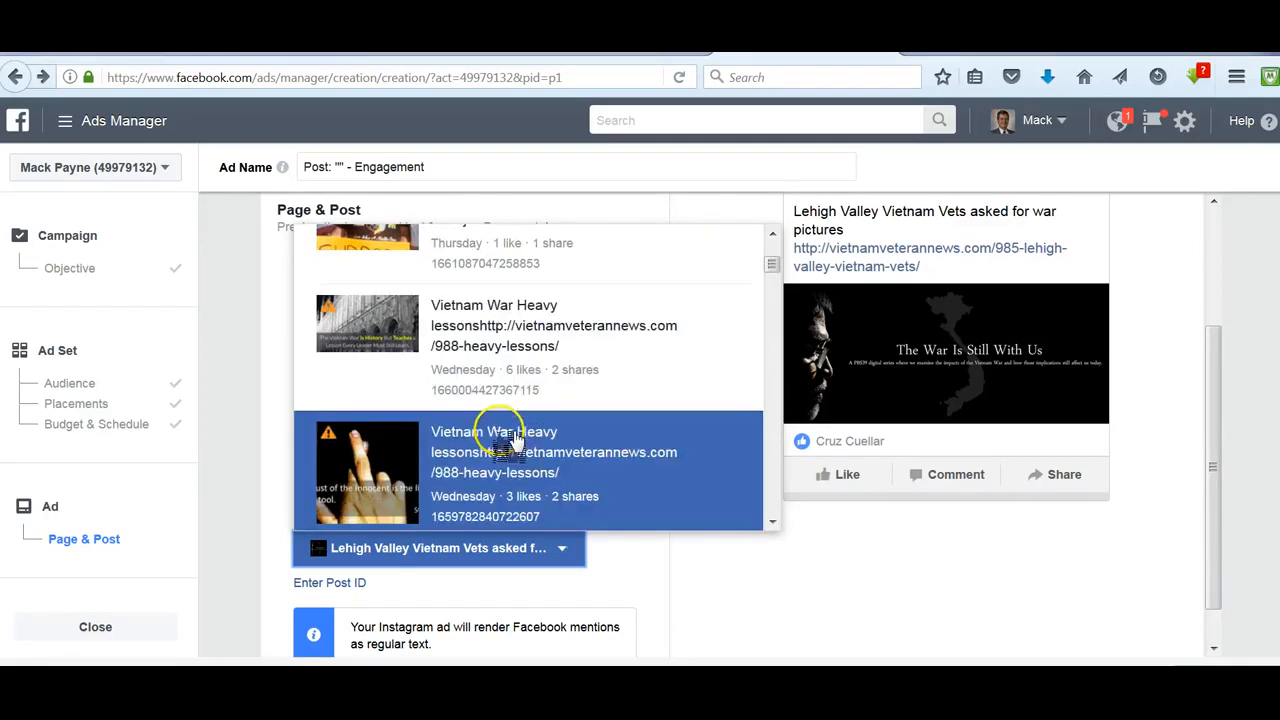
scroll(515, 440, "down", 1)
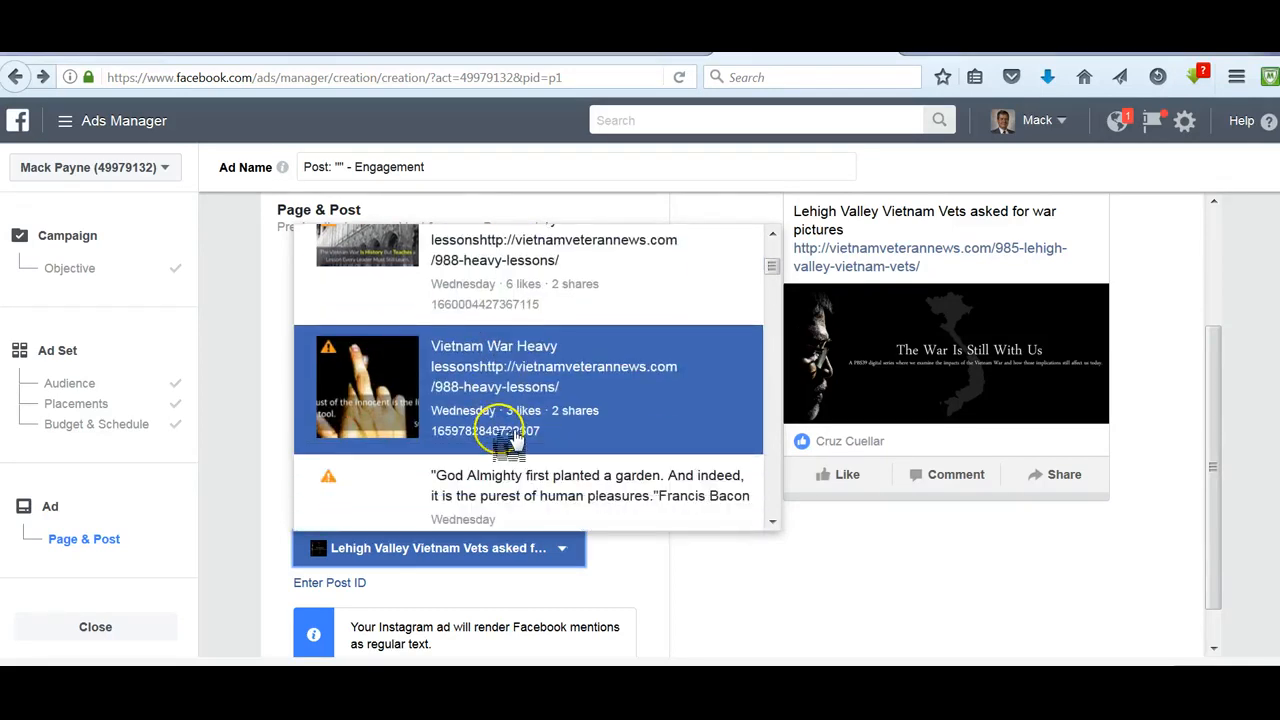
left_click(487, 366)
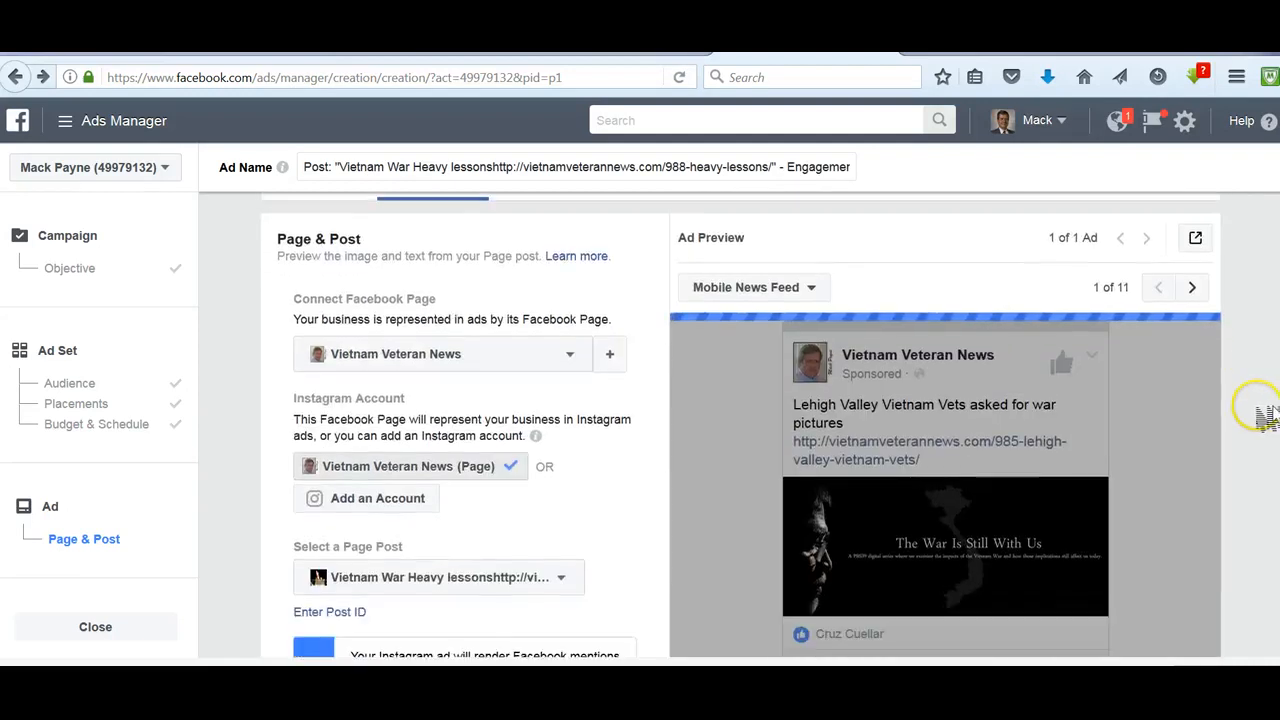
- Confirm the ad and continue from the confirmation to the campaign's ads overview
scroll(1260, 440, "down", 1)
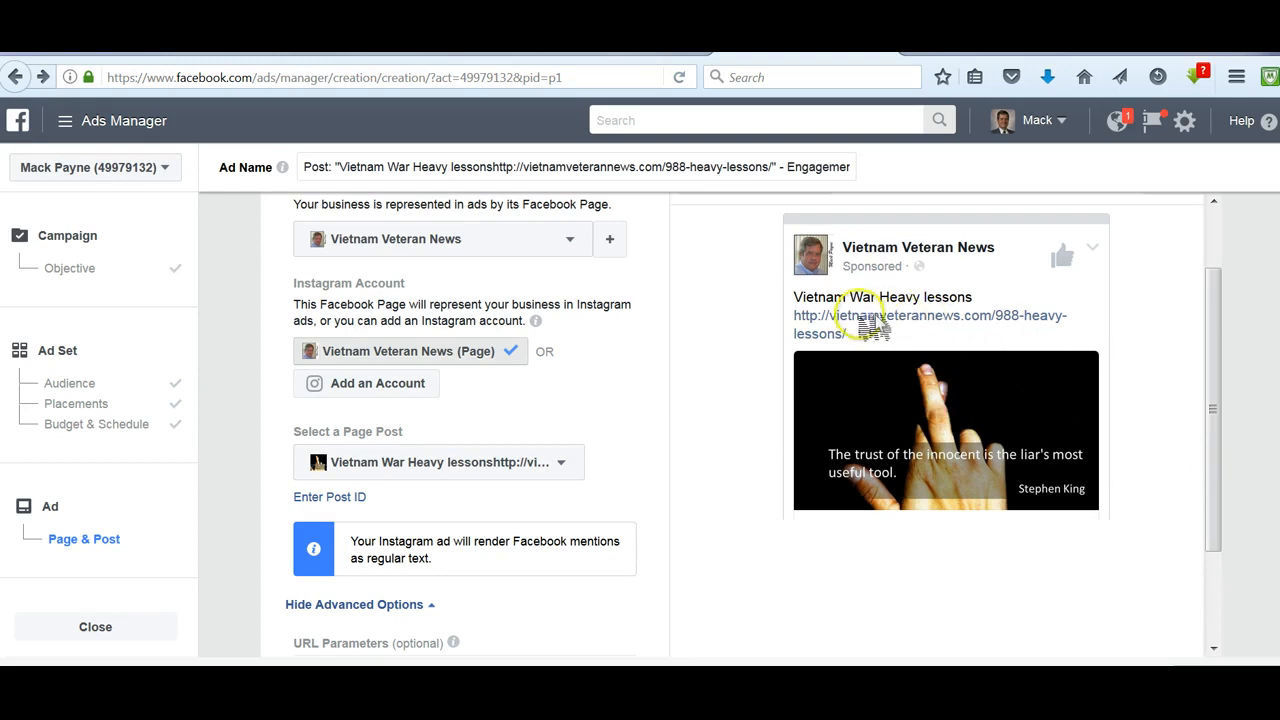
scroll(1178, 455, "down", 3)
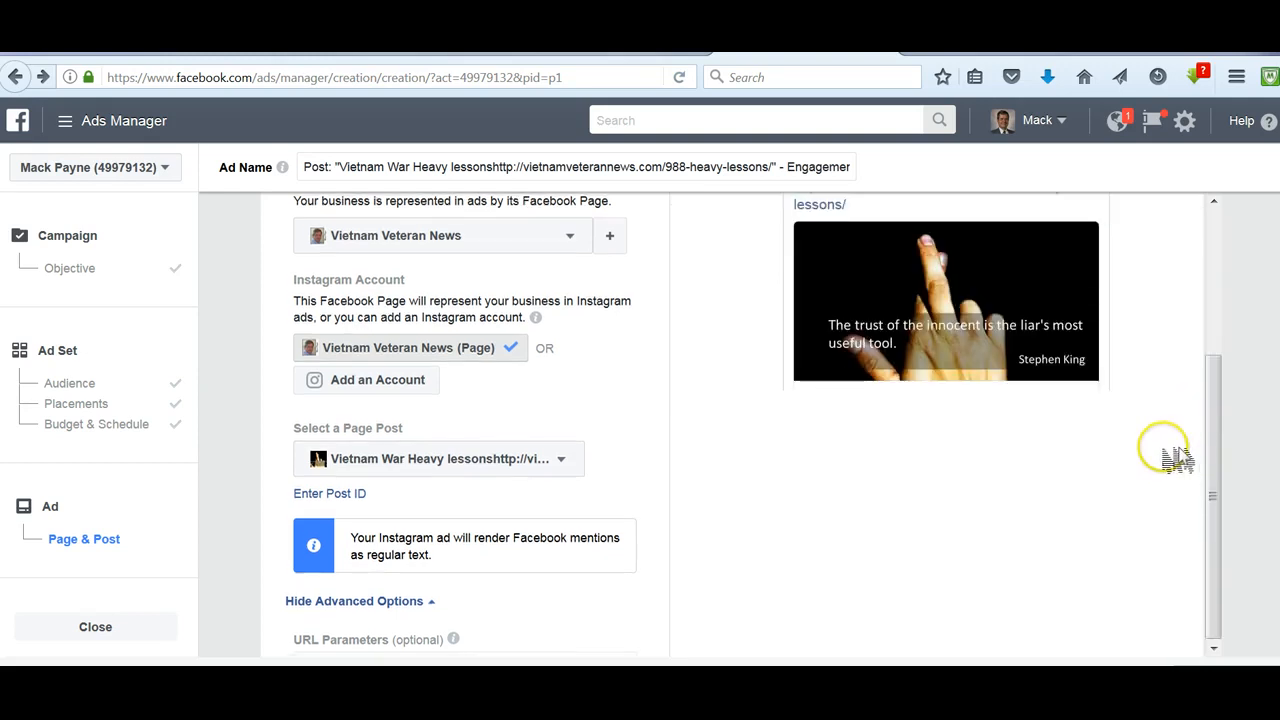
scroll(1170, 460, "down", 1)
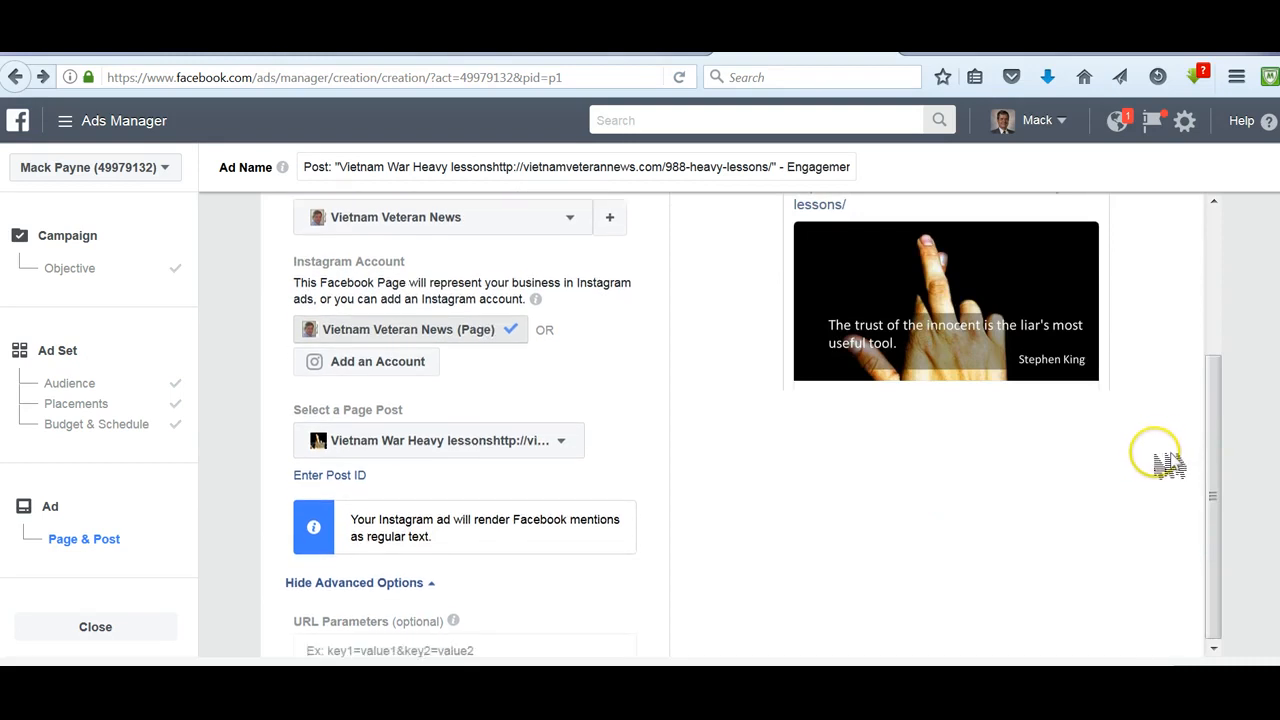
scroll(1168, 463, "down", 2)
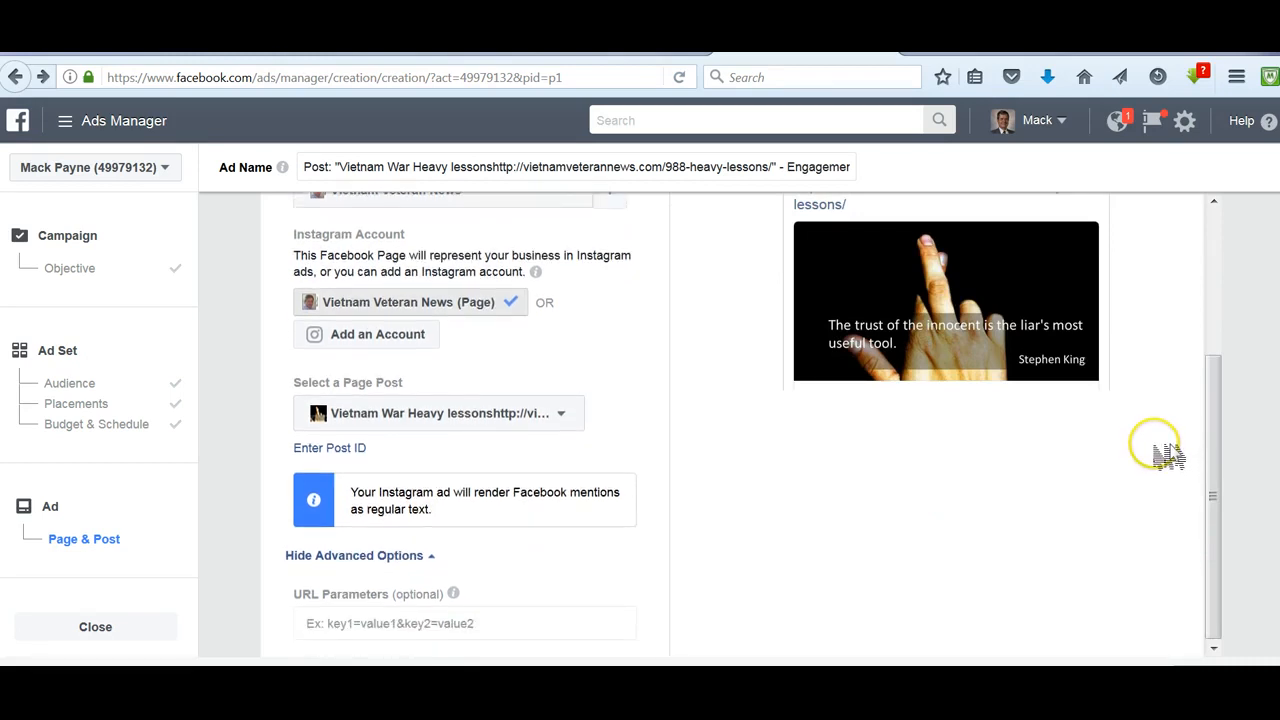
scroll(1170, 480, "down", 1)
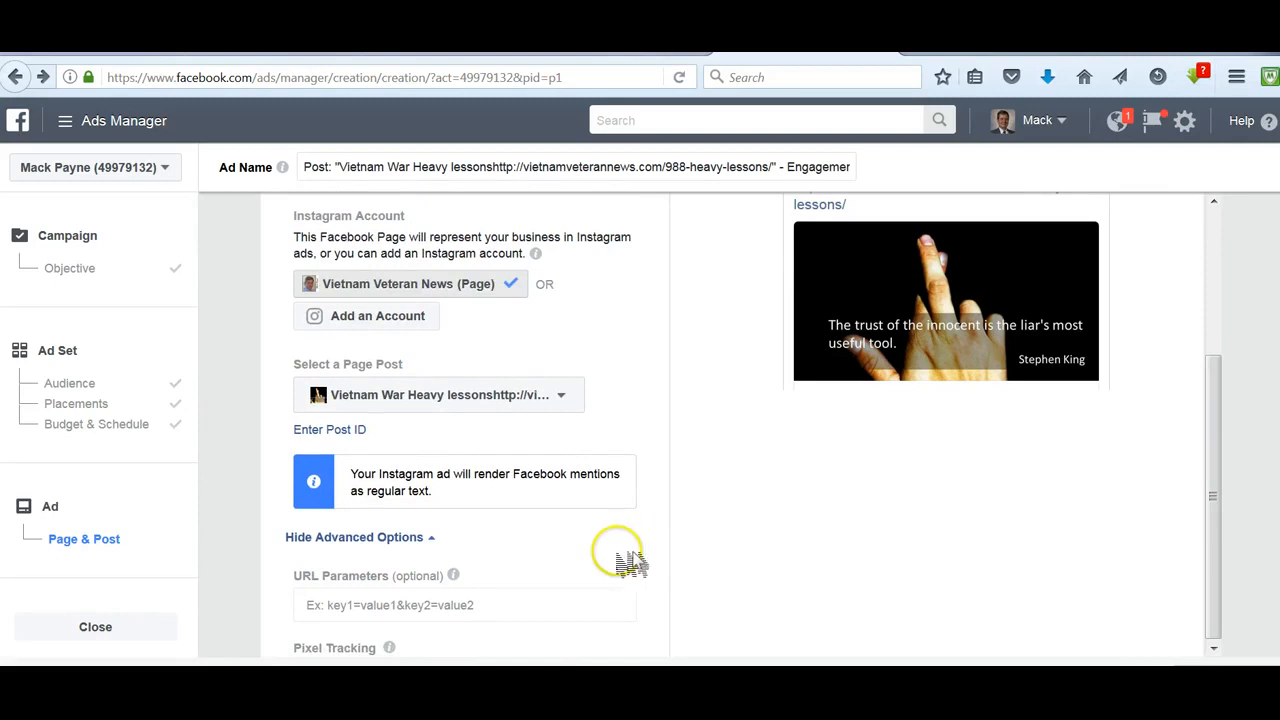
scroll(625, 552, "down", 1)
scroll(640, 548, "down", 5)
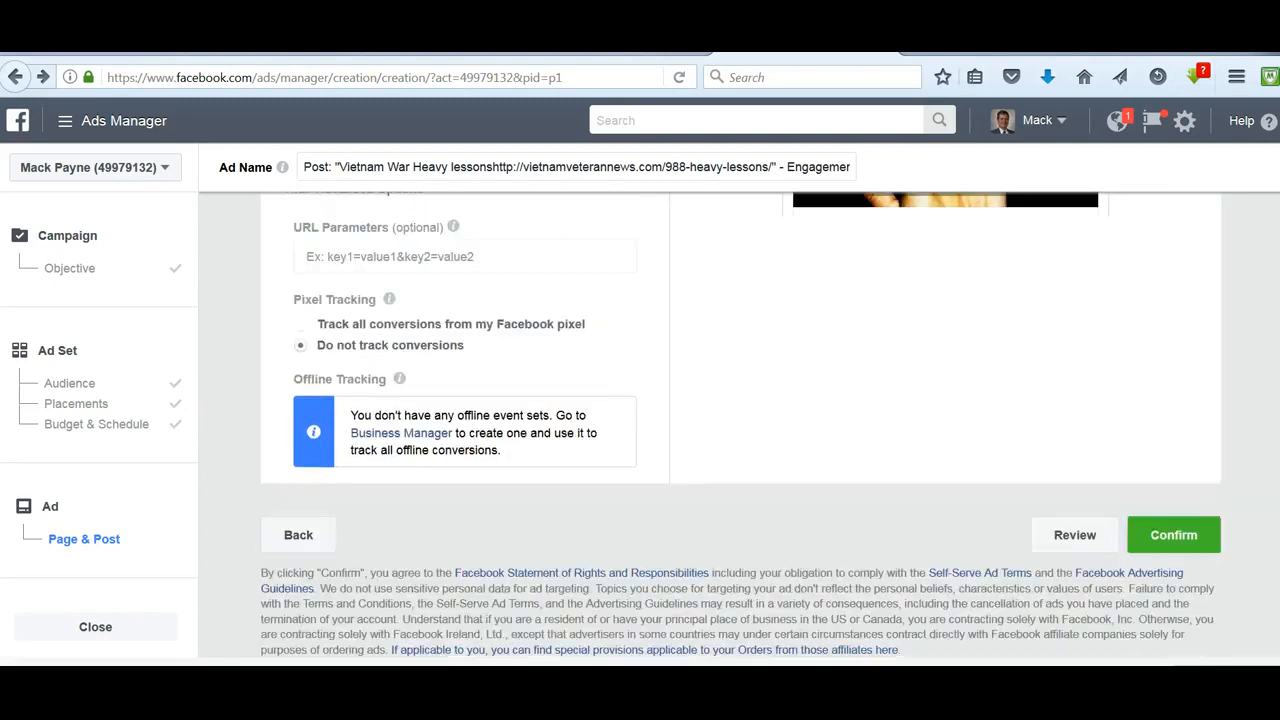
left_click(1197, 541)
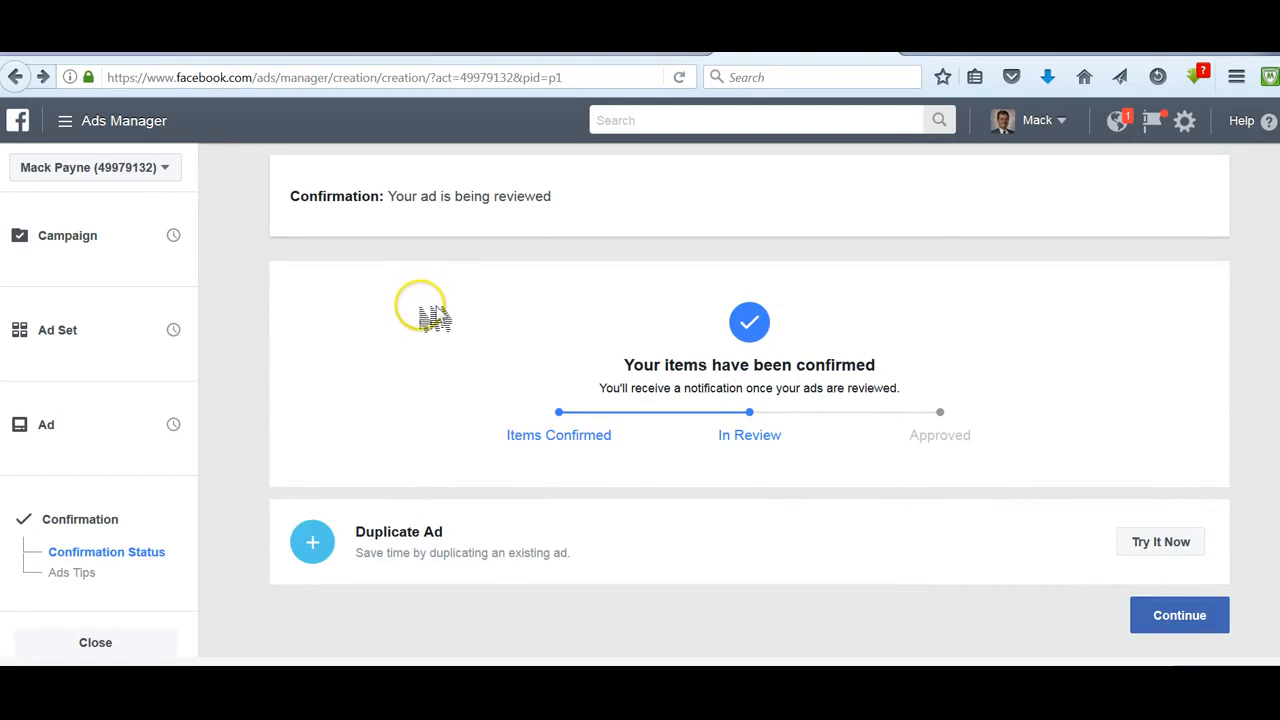
left_click(1204, 625)
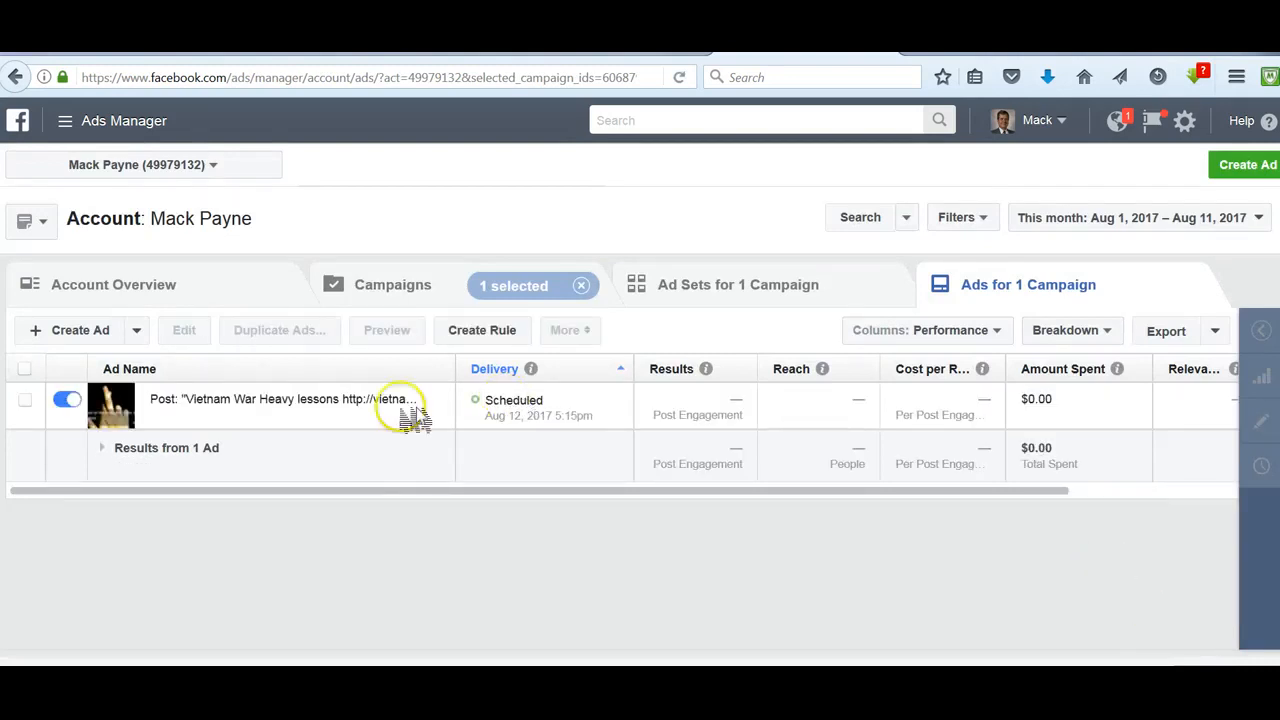
mouse_move(329, 430)
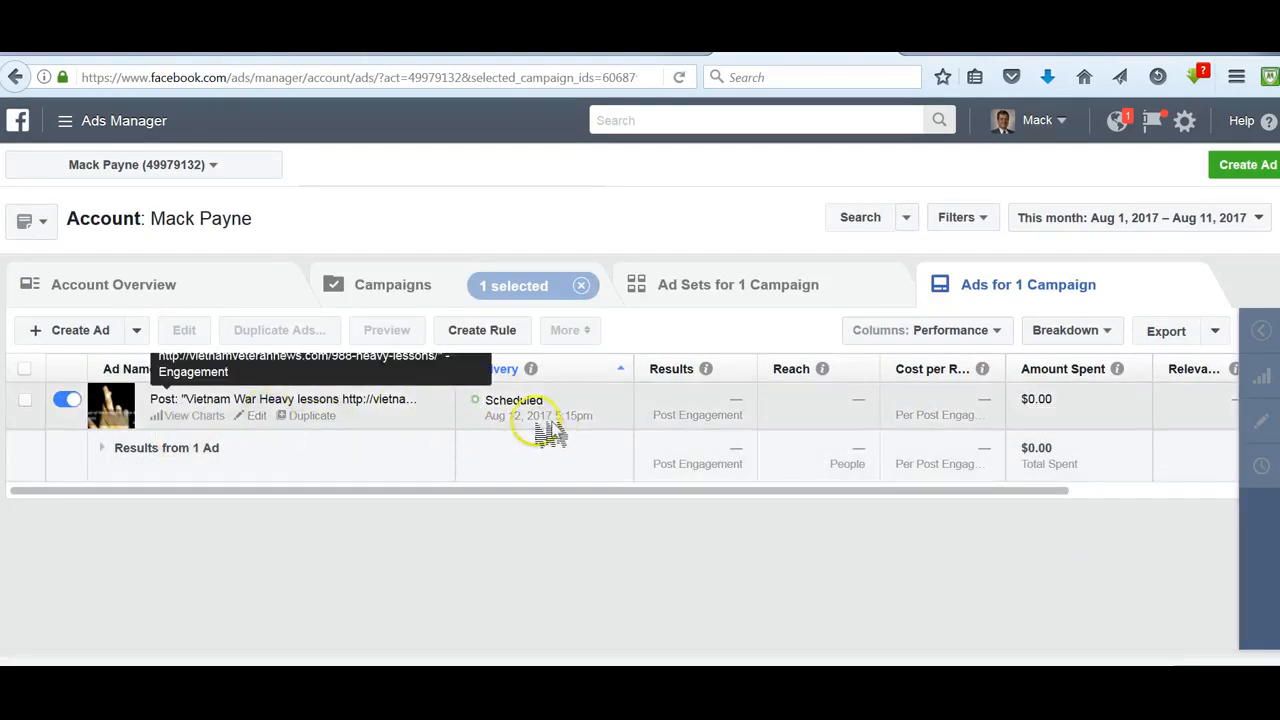